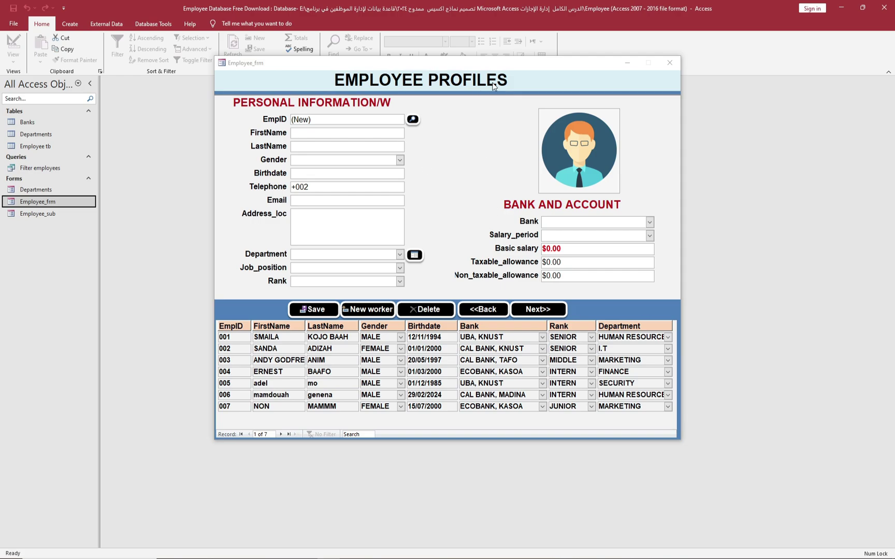
- Move the Employee_frm window slightly lower and pick EmpID 001 in the employee list to search on it
{"action": "left_click_drag", "start_coordinate": [522, 64], "coordinate": [531, 80]}
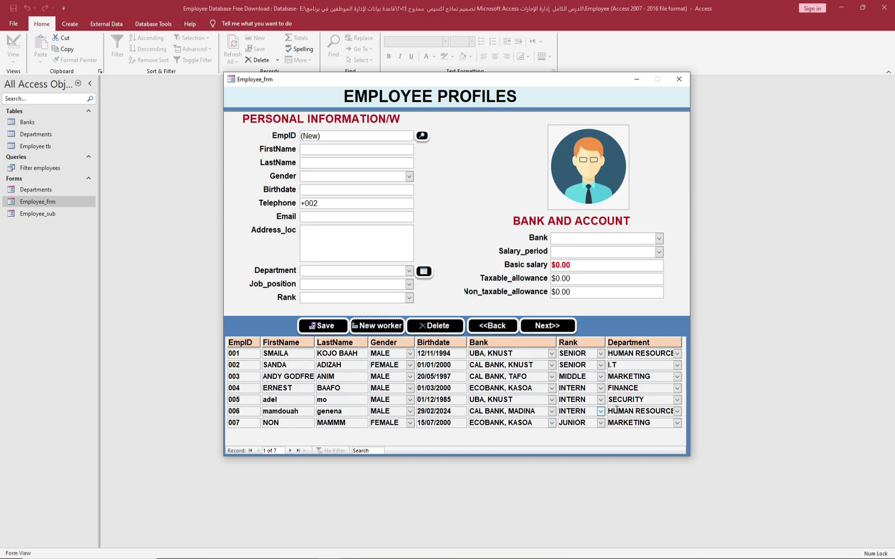
{"action": "double_click", "coordinate": [233, 353]}
{"action": "left_click", "coordinate": [422, 137]}
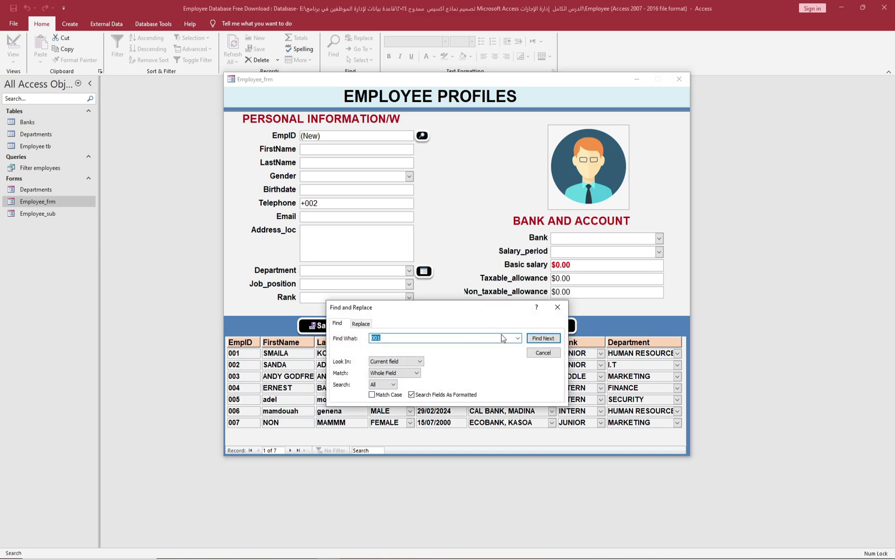
{"action": "left_click_drag", "start_coordinate": [481, 310], "coordinate": [523, 200]}
{"action": "type", "text": "non"}
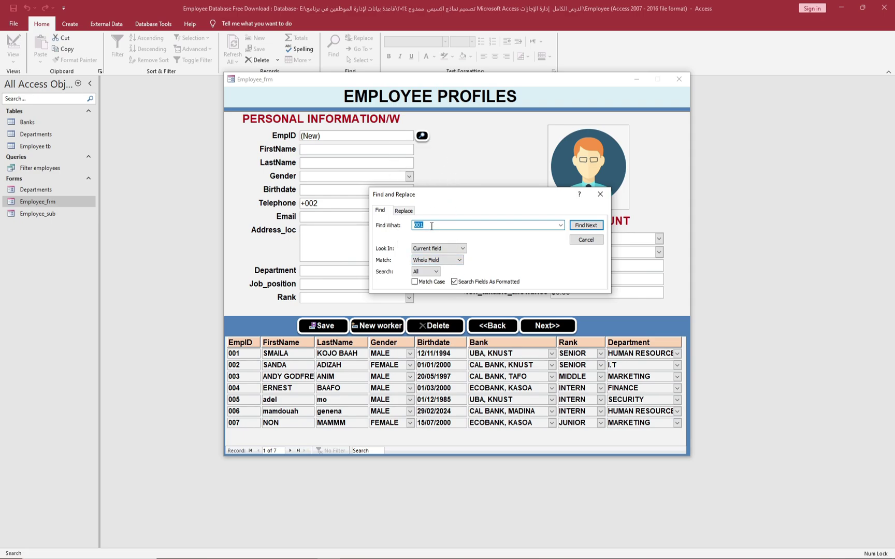
{"action": "left_click", "coordinate": [575, 227]}
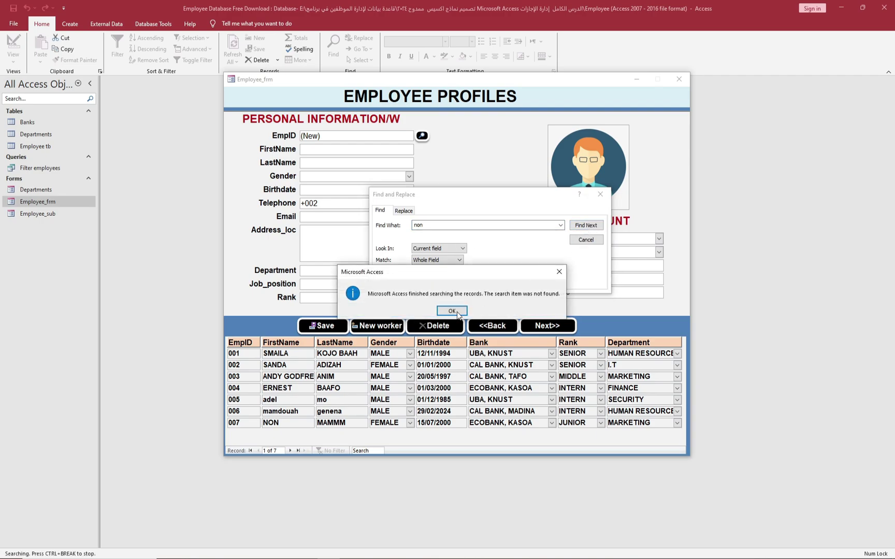
{"action": "left_click", "coordinate": [451, 311]}
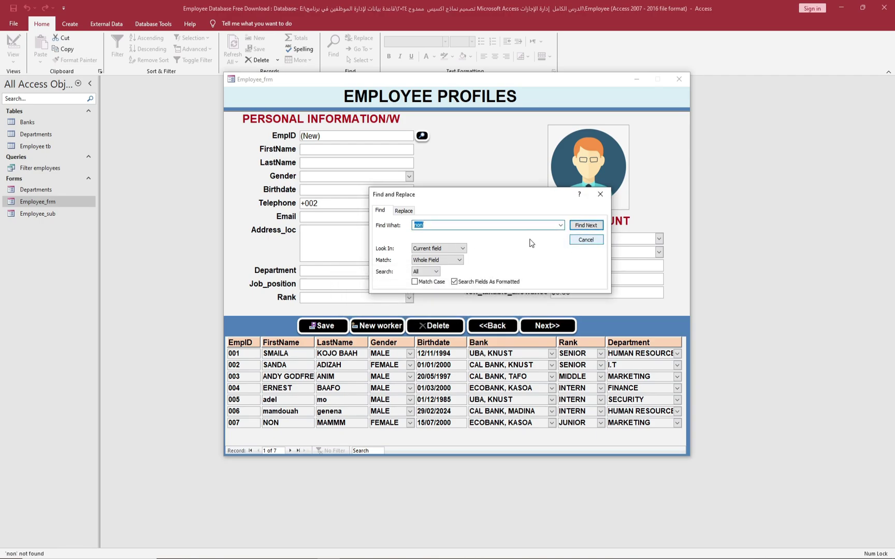
{"action": "left_click", "coordinate": [585, 239]}
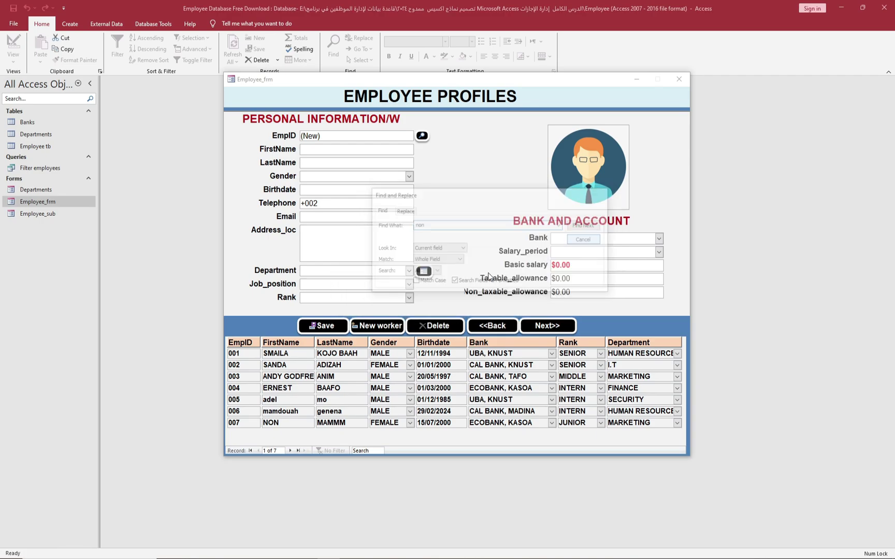
{"action": "left_click", "coordinate": [289, 355]}
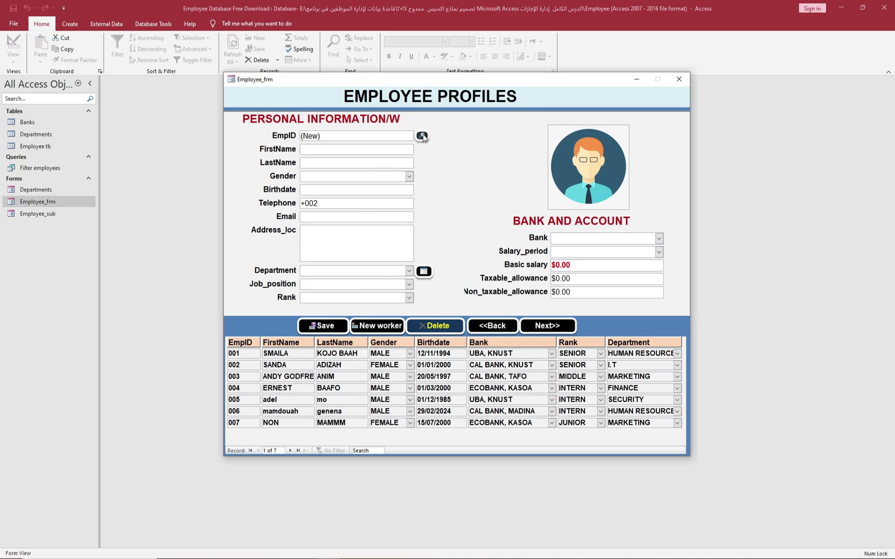
{"action": "left_click", "coordinate": [423, 137]}
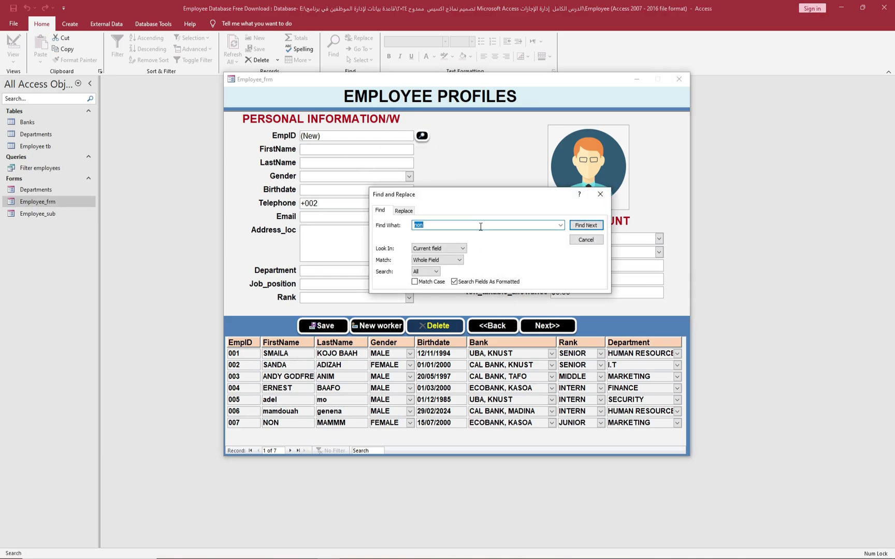
{"action": "type", "text": "005"}
{"action": "left_click", "coordinate": [584, 226]}
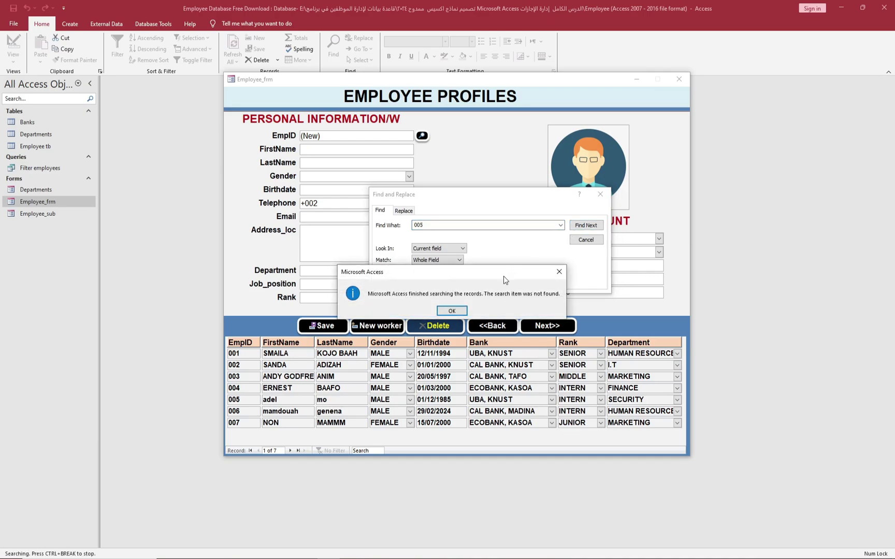
{"action": "left_click", "coordinate": [451, 311]}
{"action": "left_click", "coordinate": [586, 239]}
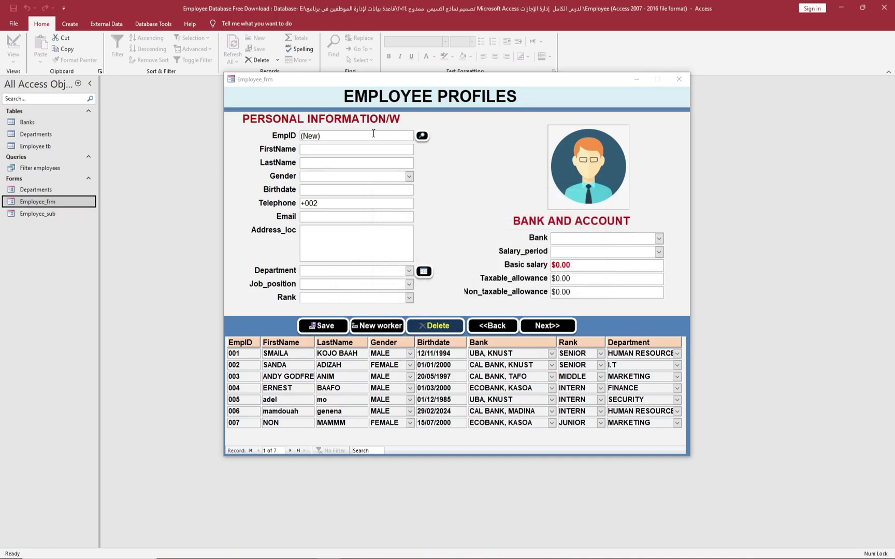
{"action": "left_click", "coordinate": [422, 136]}
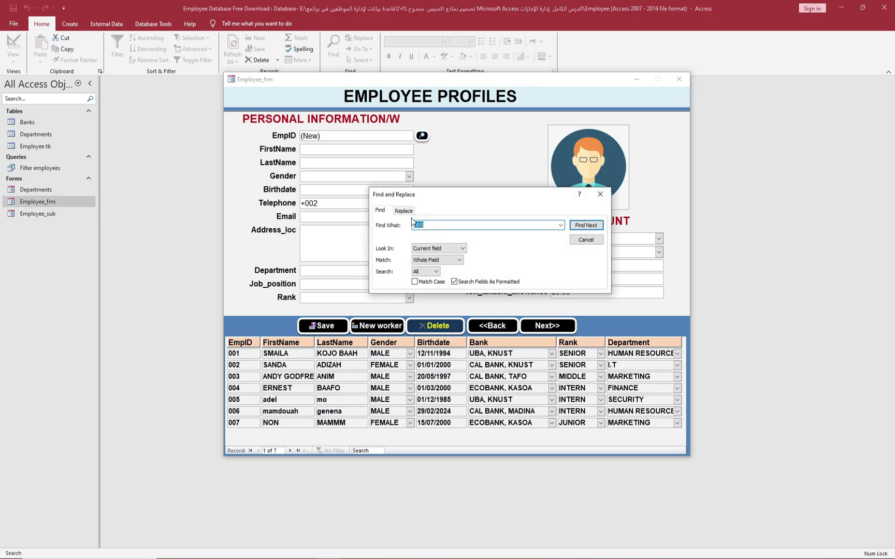
{"action": "left_click", "coordinate": [440, 250]}
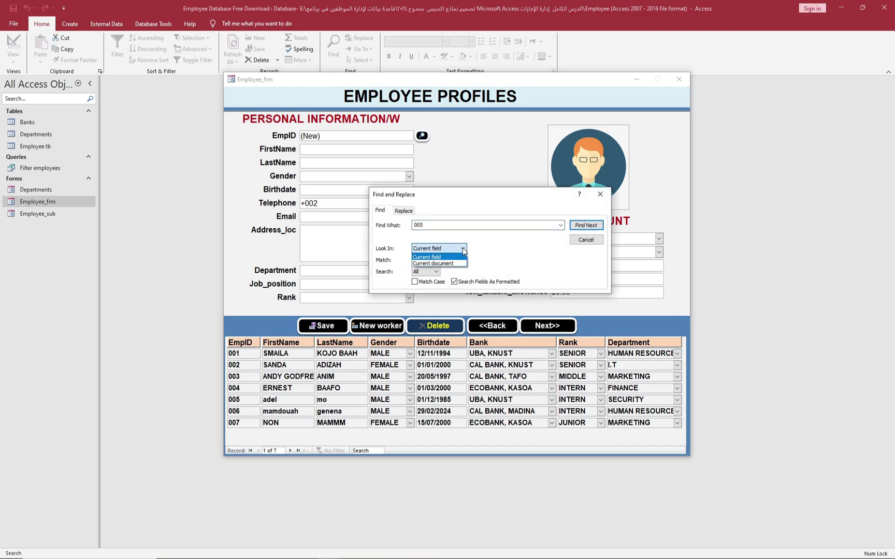
{"action": "left_click", "coordinate": [437, 247]}
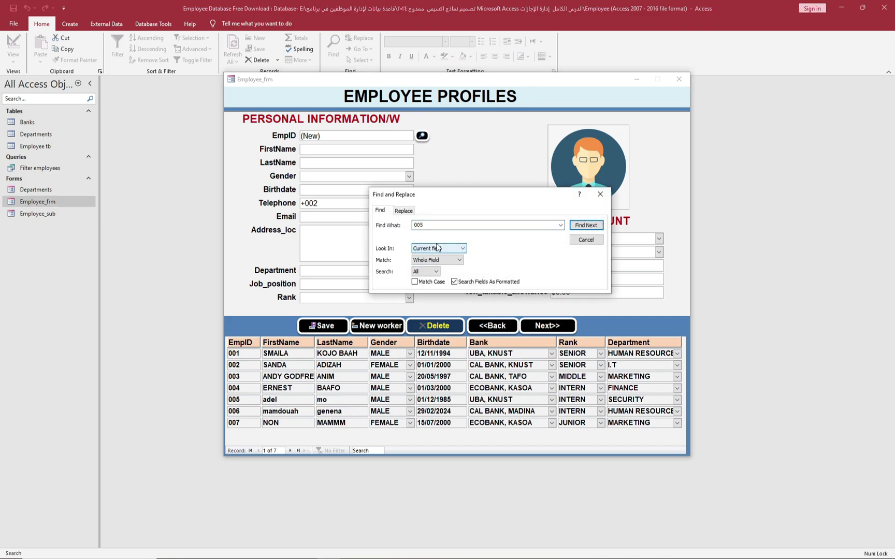
{"action": "left_click", "coordinate": [403, 211]}
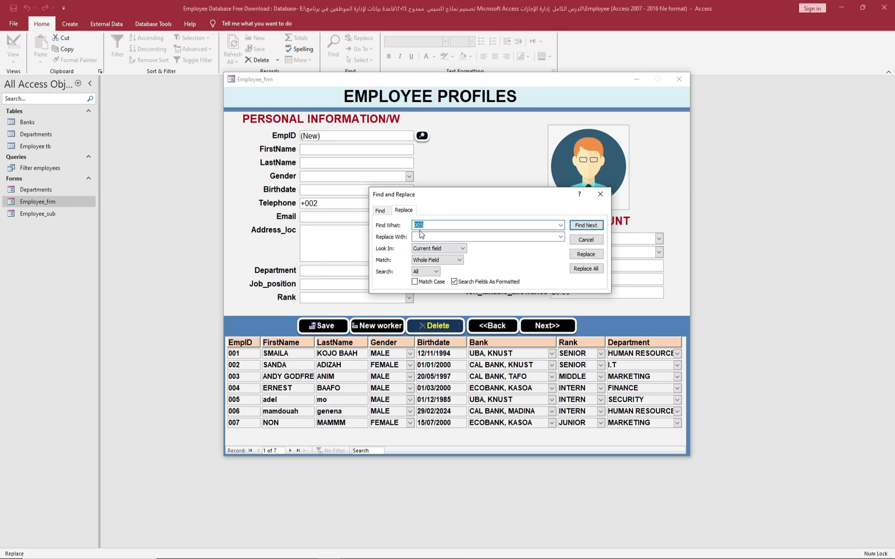
{"action": "left_click", "coordinate": [382, 212]}
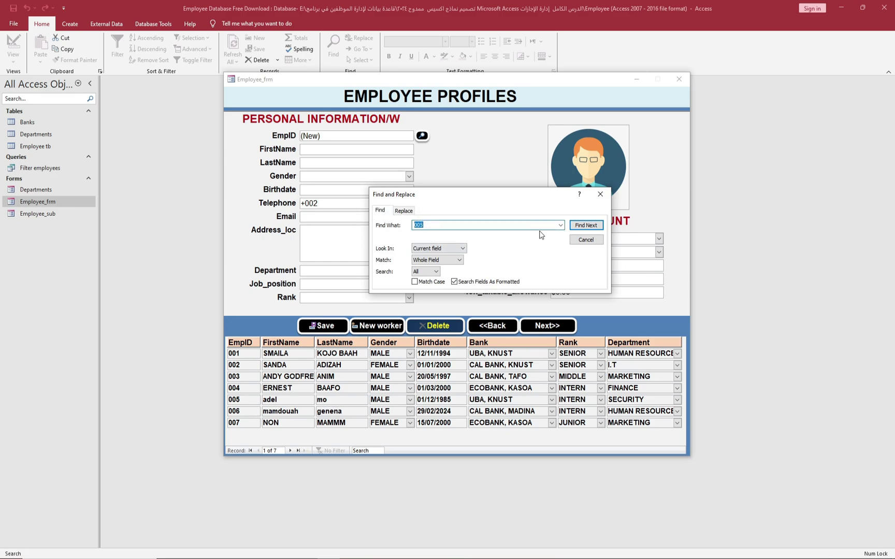
- Search the employee records for SANDA with Find and Replace, which reports no match
{"action": "left_click", "coordinate": [591, 241]}
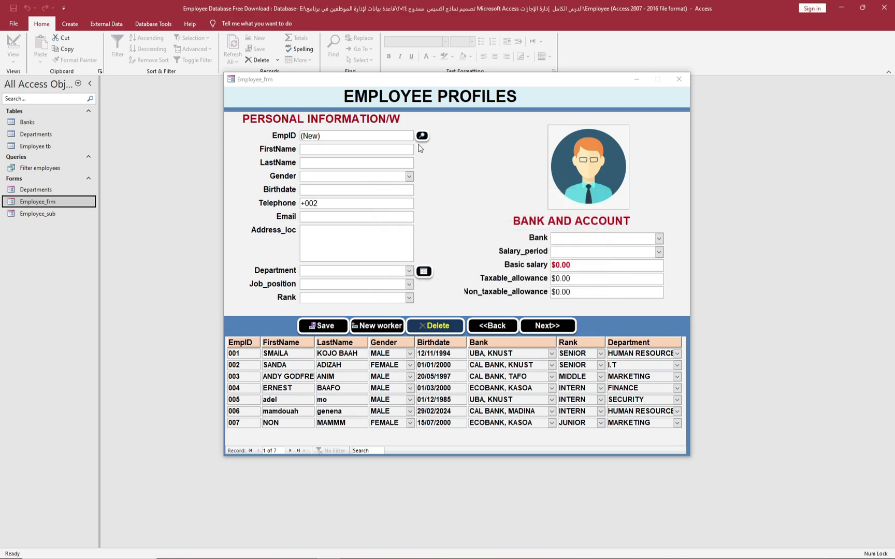
{"action": "left_click", "coordinate": [264, 364]}
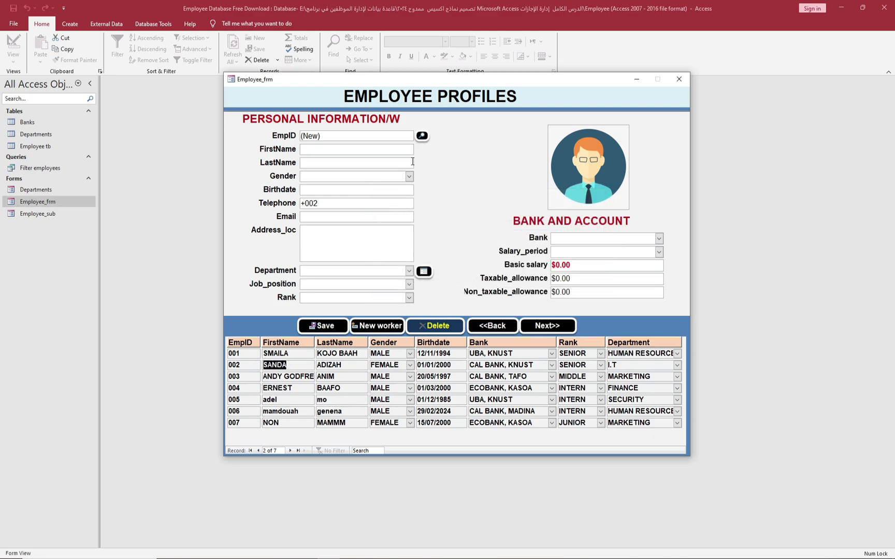
{"action": "left_click", "coordinate": [422, 135]}
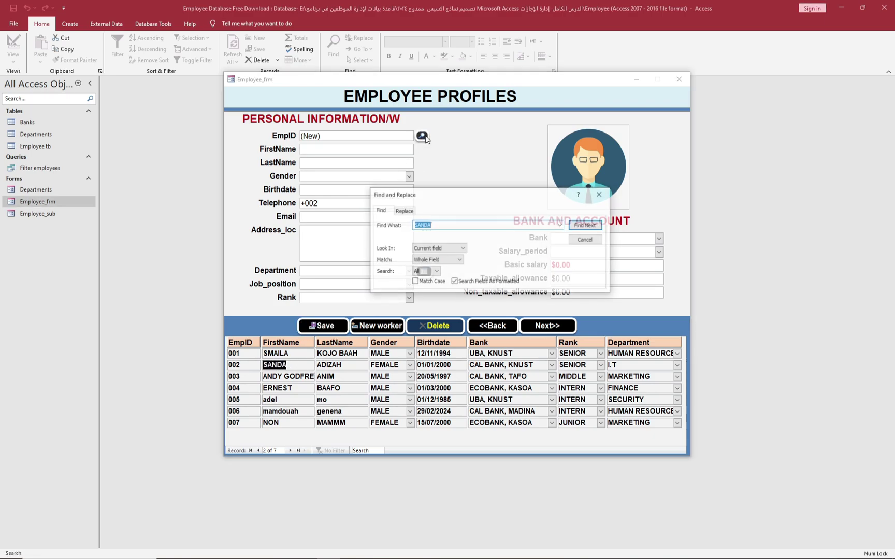
{"action": "left_click", "coordinate": [477, 222]}
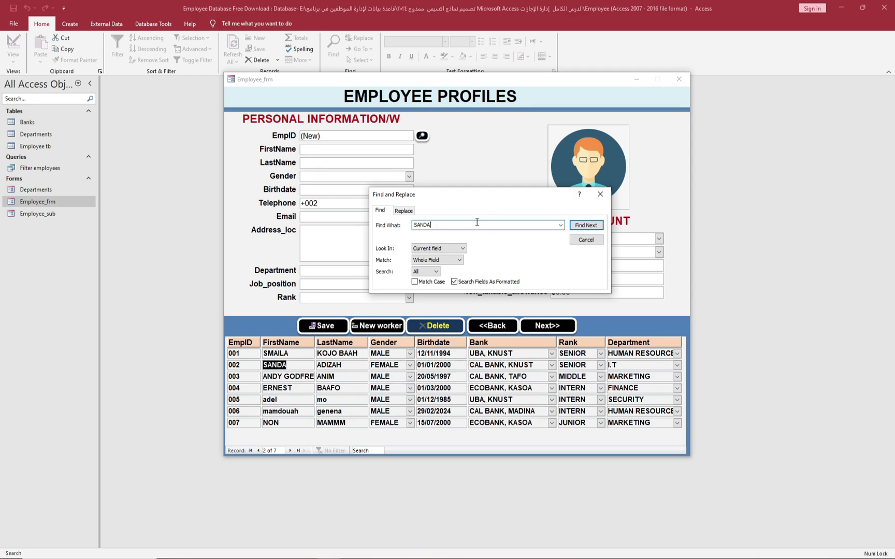
{"action": "left_click", "coordinate": [585, 225]}
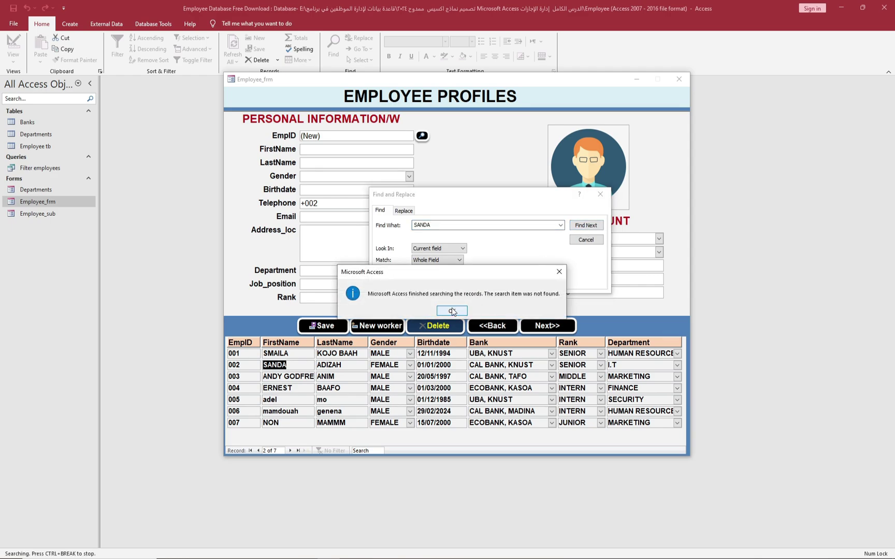
{"action": "left_click", "coordinate": [452, 311]}
{"action": "left_click", "coordinate": [594, 241]}
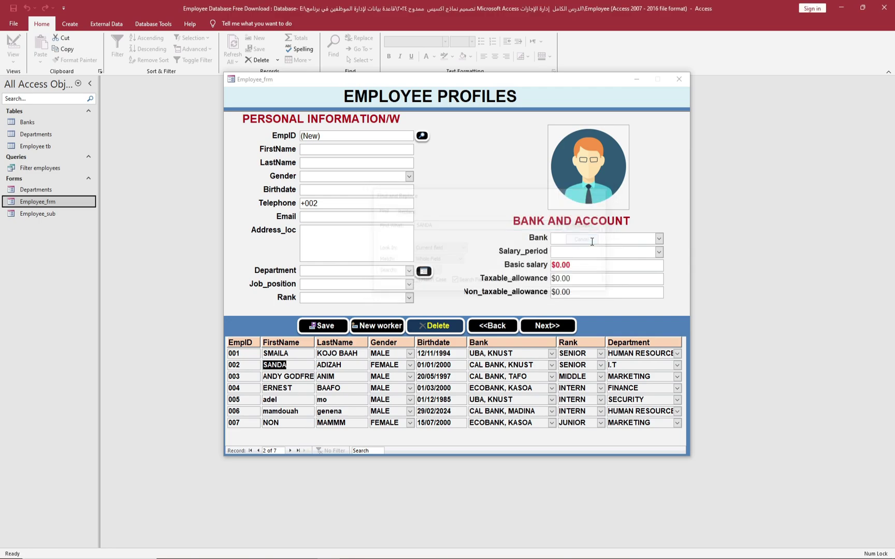
{"action": "left_click", "coordinate": [376, 135]}
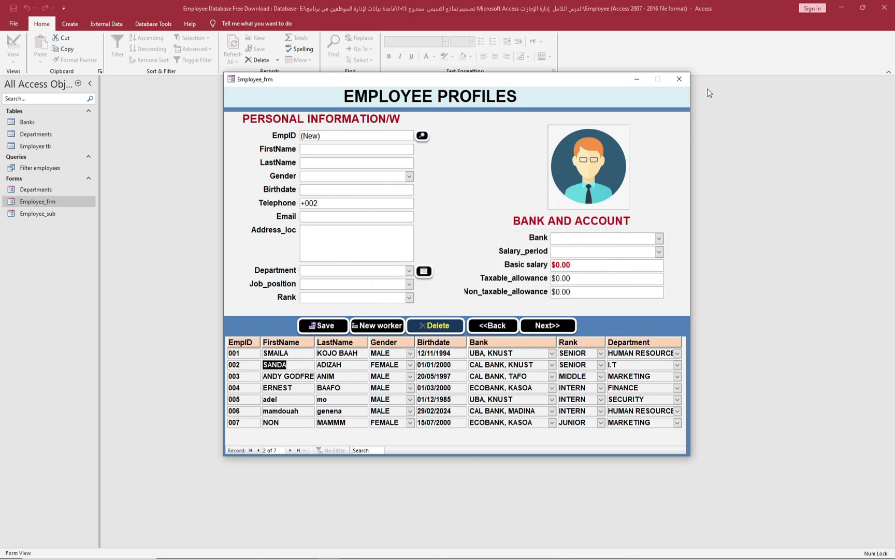
- Reopen Employee_frm, retry the SANDA search without success, and start a blank new employee record
{"action": "left_click", "coordinate": [680, 80]}
{"action": "double_click", "coordinate": [39, 202]}
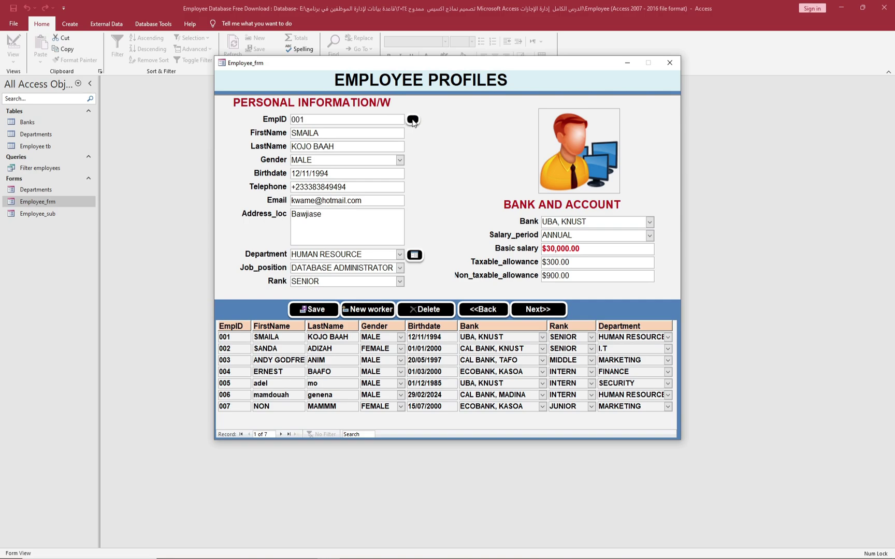
{"action": "left_click", "coordinate": [412, 119]}
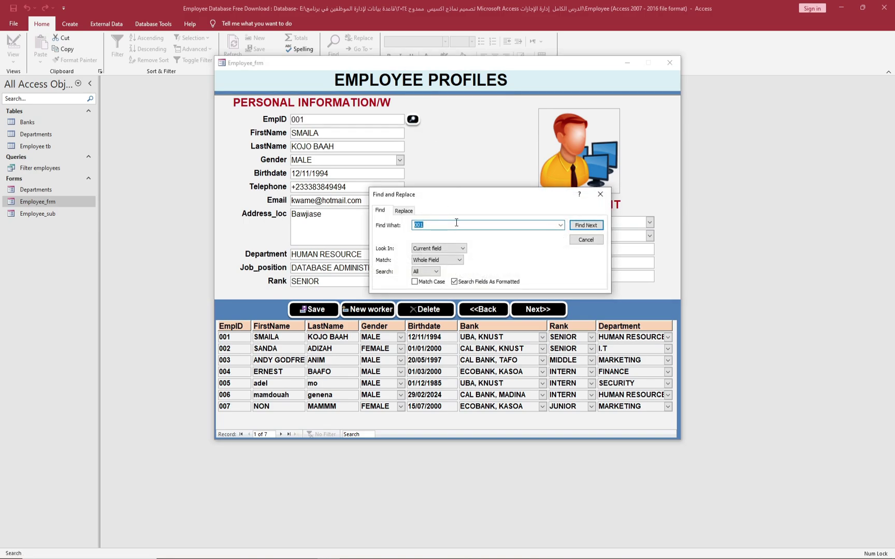
{"action": "type", "text": "SANDA"}
{"action": "left_click", "coordinate": [586, 226]}
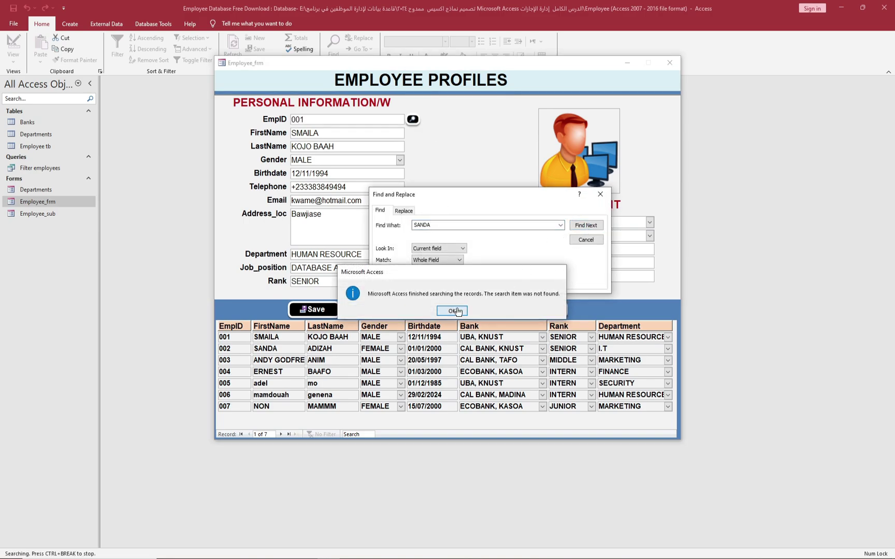
{"action": "left_click", "coordinate": [455, 310]}
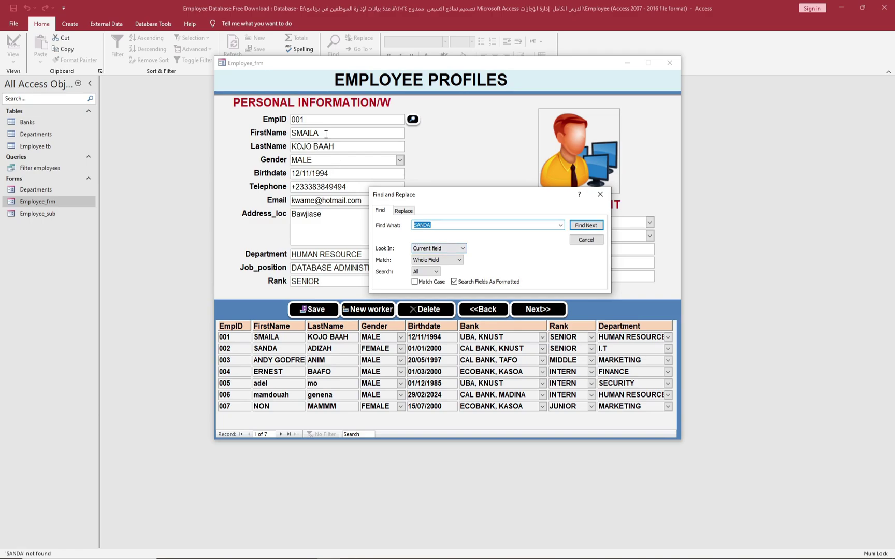
{"action": "key", "text": "Escape"}
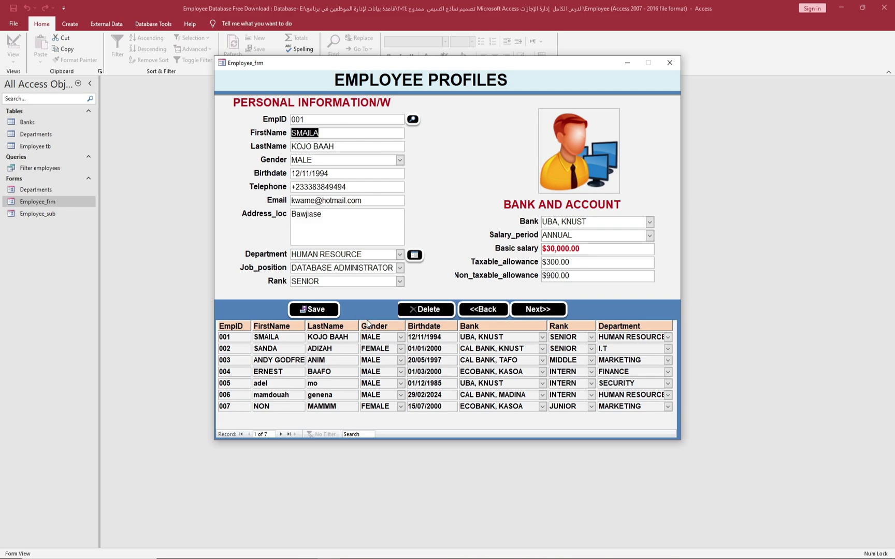
{"action": "left_click", "coordinate": [367, 310]}
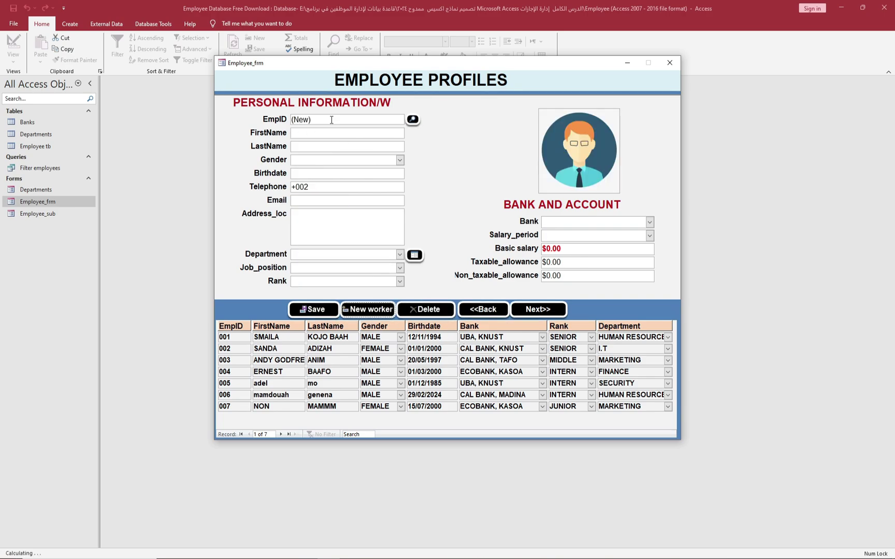
- Enter the new employee's first name and set Gender to MALE
{"action": "left_click", "coordinate": [320, 133]}
{"action": "type", "text": "migo"}
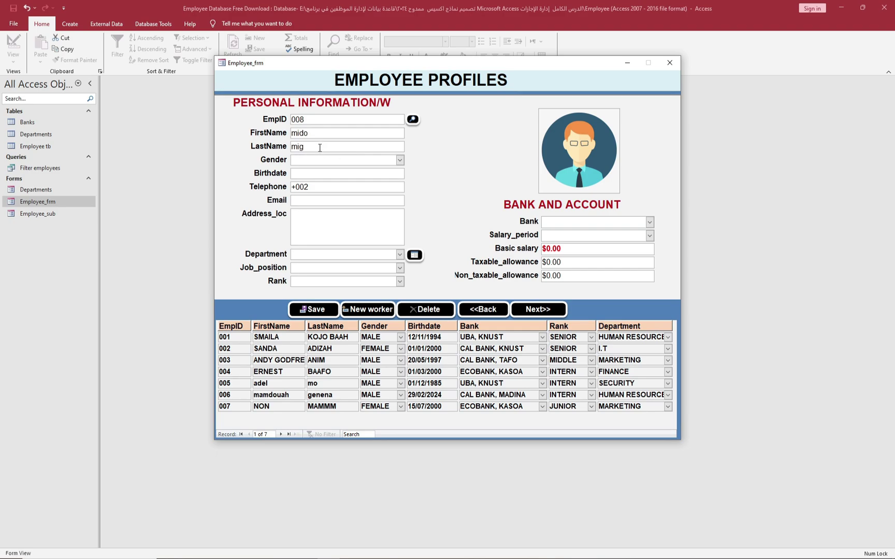
{"action": "left_click", "coordinate": [400, 161]}
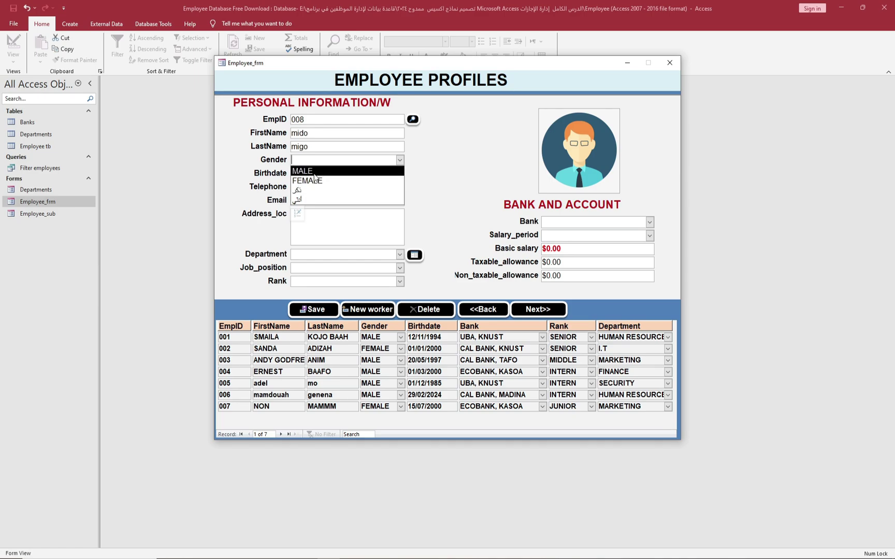
{"action": "left_click", "coordinate": [317, 171]}
- Set the Birthdate to 01/08/2004 using the date picker and correcting the year
{"action": "left_click", "coordinate": [312, 175]}
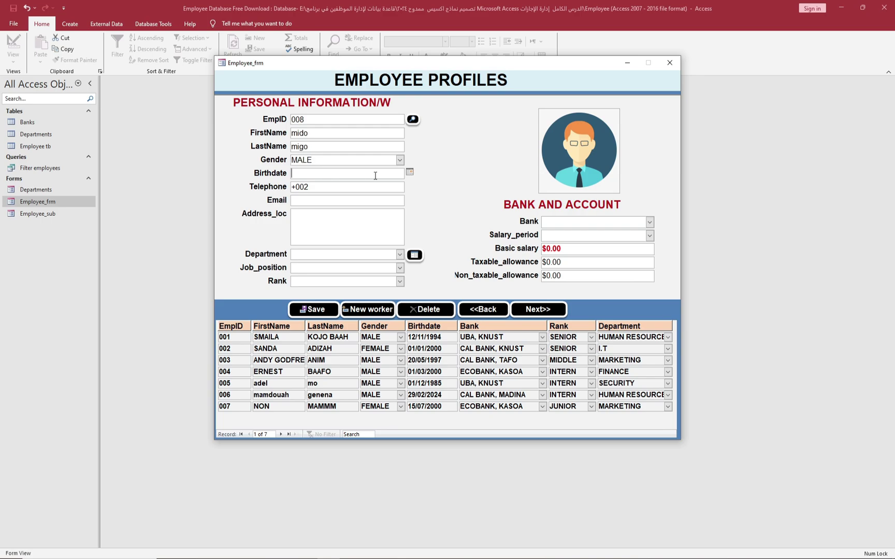
{"action": "left_click", "coordinate": [409, 172]}
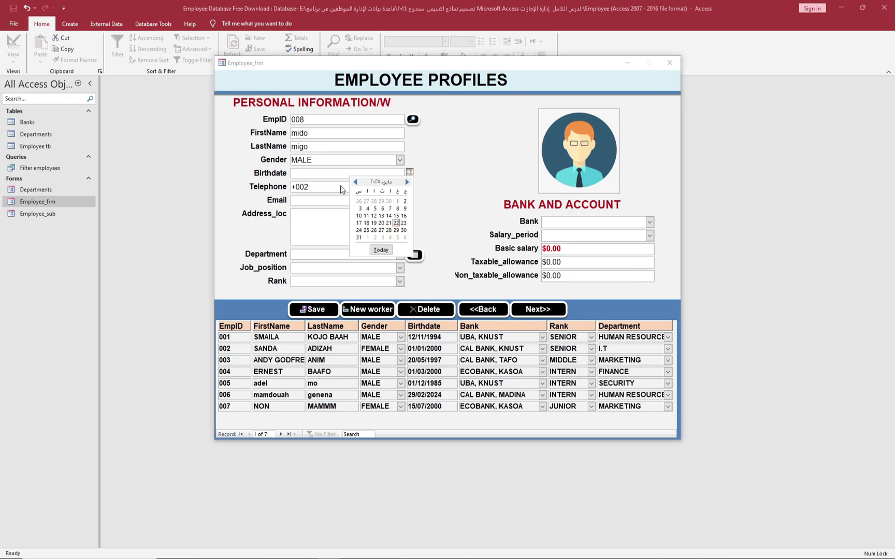
{"action": "left_click", "coordinate": [355, 182]}
{"action": "left_click", "coordinate": [355, 182]}
{"action": "left_click", "coordinate": [355, 182]}
{"action": "left_click", "coordinate": [355, 182]}
{"action": "left_click", "coordinate": [397, 201]}
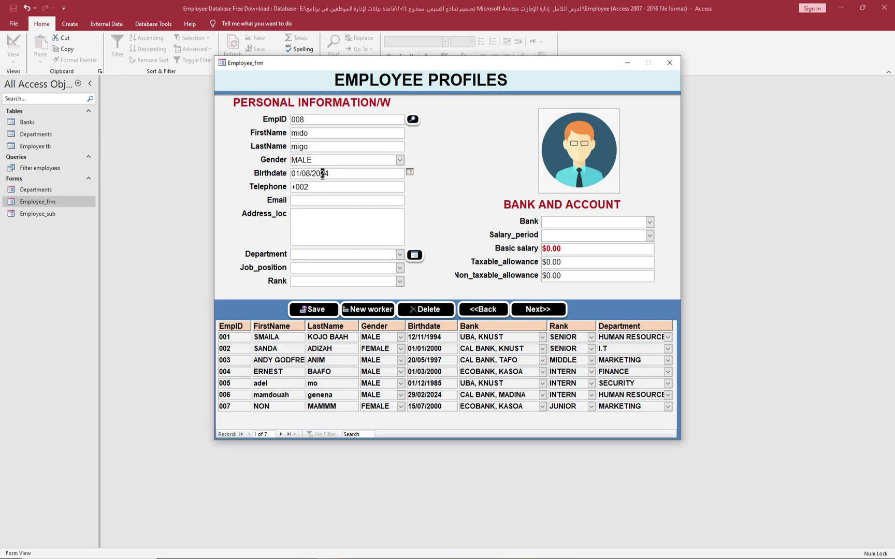
{"action": "type", "text": "0"}
- Fill in the telephone number, e-mail and the address cairo
{"action": "left_click", "coordinate": [338, 186]}
{"action": "type", "text": "121"}
{"action": "left_click", "coordinate": [335, 219]}
{"action": "type", "text": "cairo"}
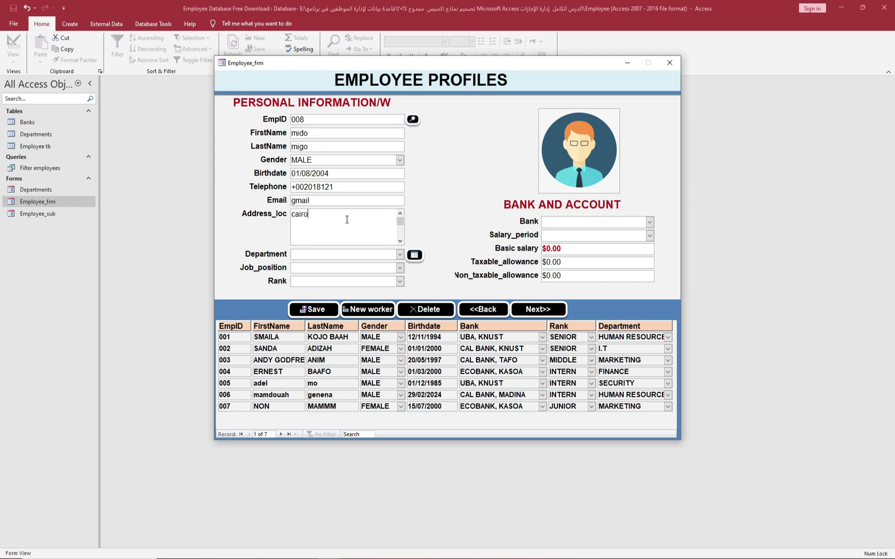
- Set Department FINANCE, Job position SECRETARY, Rank INTERN, Bank CAL BANK, KNUST, and ANNUAL salary period
{"action": "left_click", "coordinate": [399, 254]}
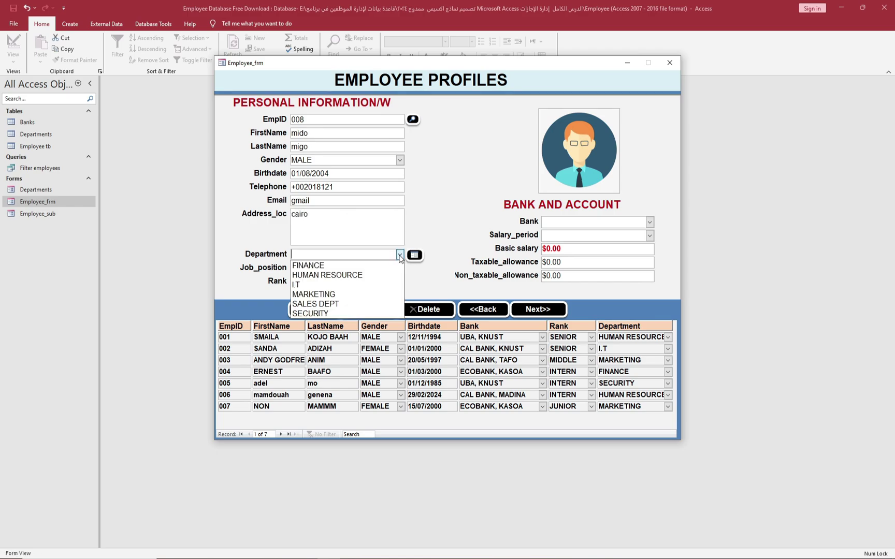
{"action": "left_click", "coordinate": [352, 267]}
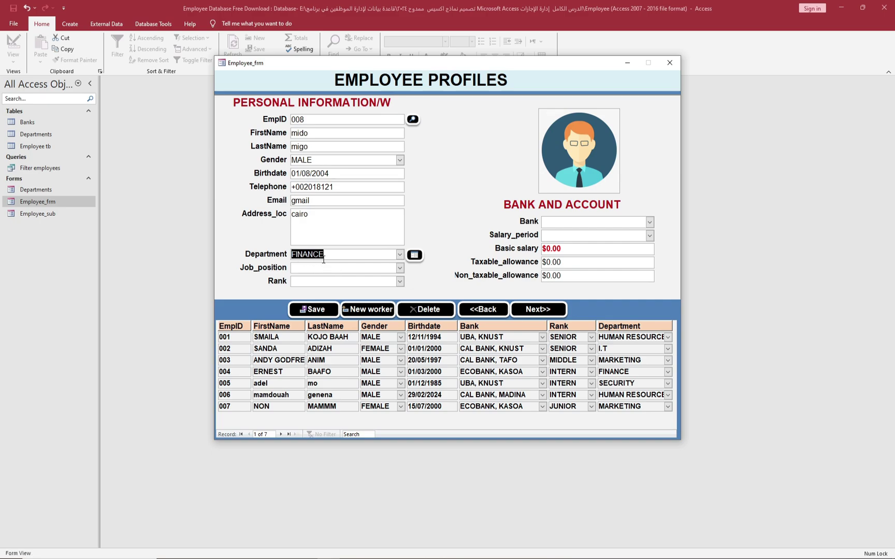
{"action": "left_click", "coordinate": [399, 268]}
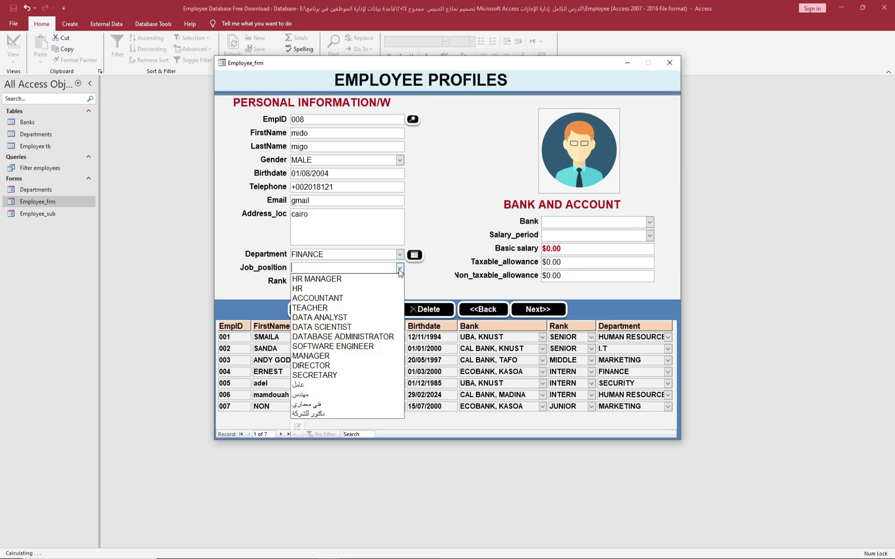
{"action": "left_click", "coordinate": [312, 374]}
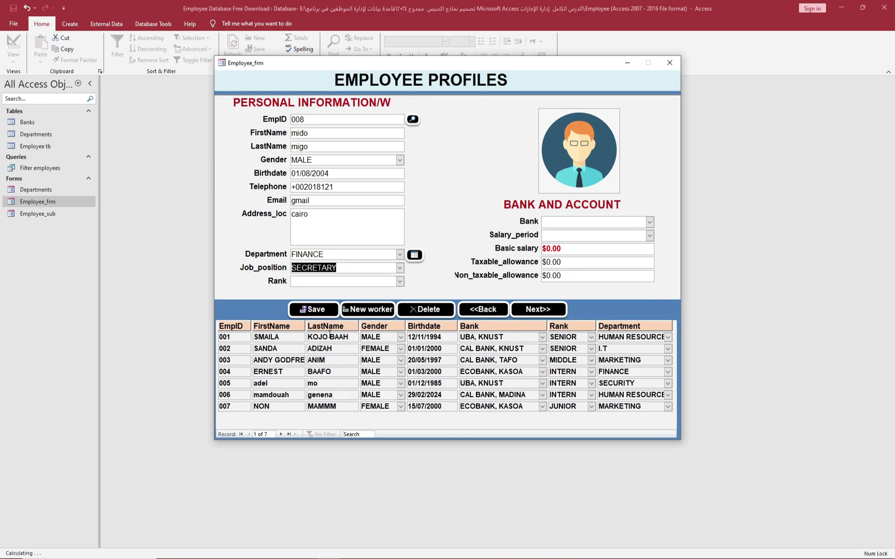
{"action": "left_click", "coordinate": [399, 281]}
{"action": "left_click", "coordinate": [326, 305]}
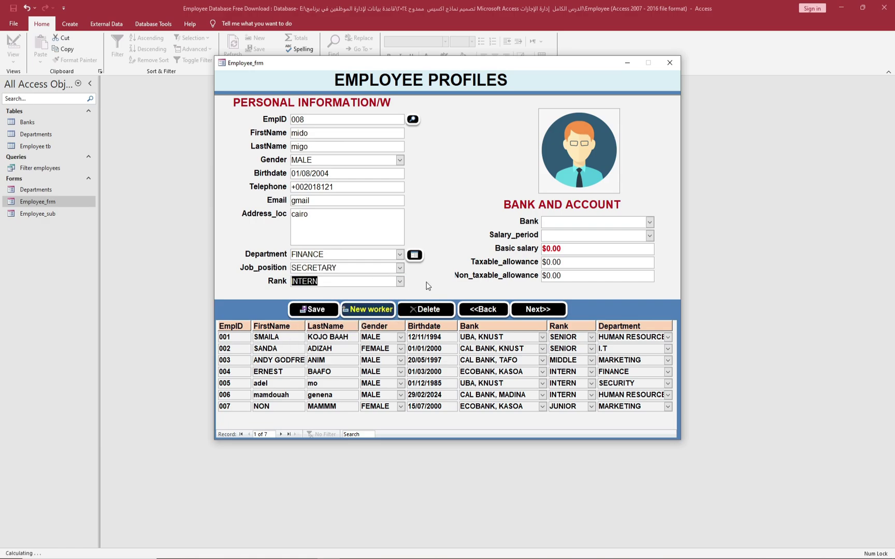
{"action": "left_click", "coordinate": [650, 223]}
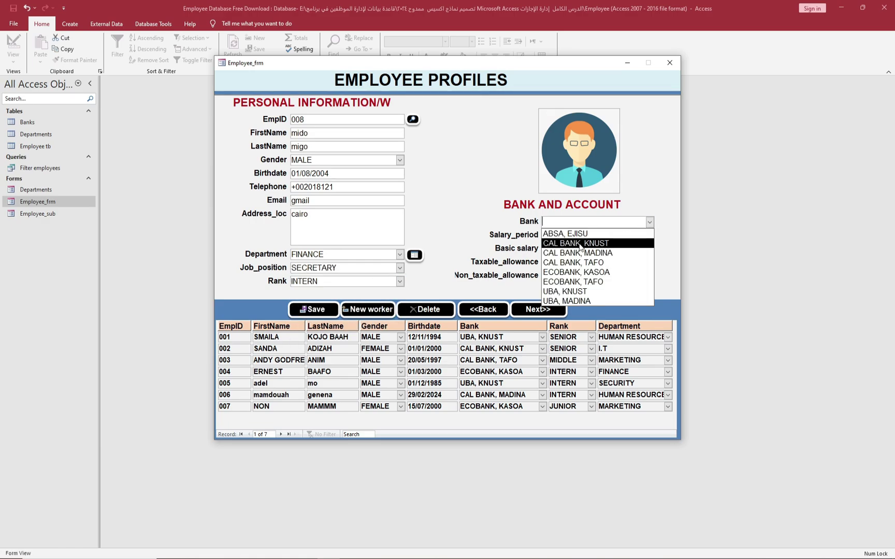
{"action": "left_click", "coordinate": [581, 243]}
{"action": "left_click", "coordinate": [650, 236]}
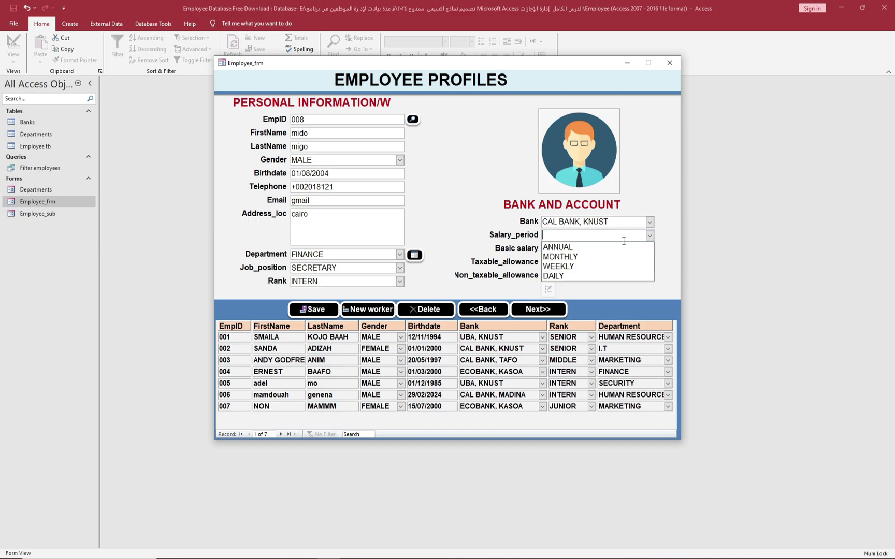
{"action": "left_click", "coordinate": [578, 247]}
- Enter initial basic salary, taxable allowance and a $1,400.00 non-taxable allowance
{"action": "key", "text": "Tab"}
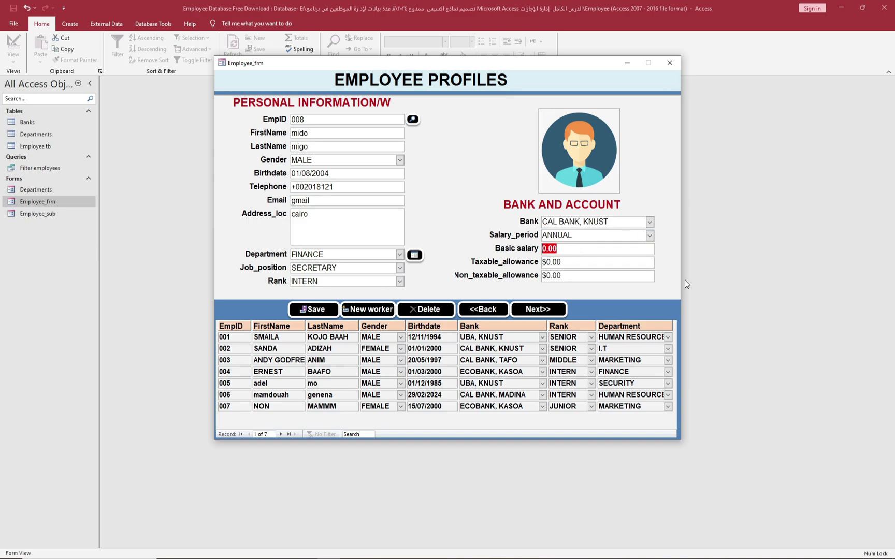
{"action": "type", "text": "5600"}
{"action": "key", "text": "Tab"}
{"action": "type", "text": "1"}
{"action": "key", "text": "Tab"}
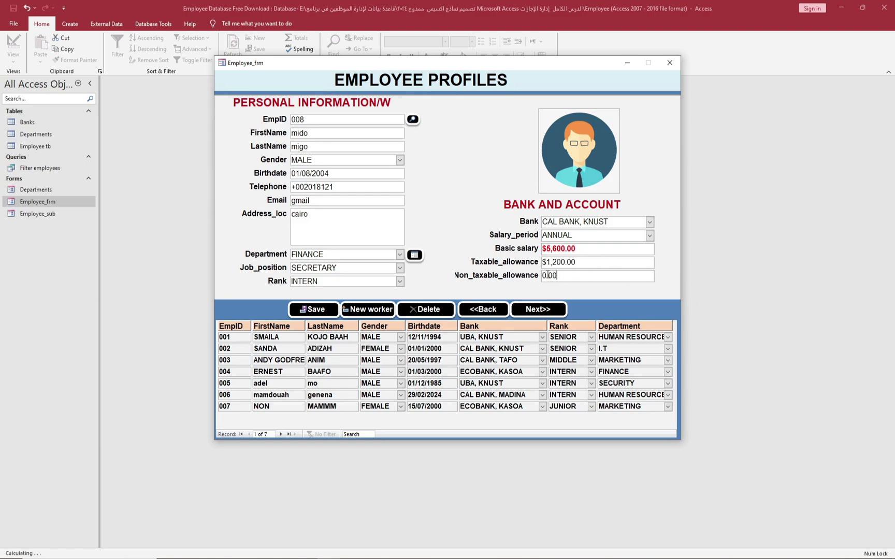
{"action": "type", "text": "14"}
{"action": "type", "text": "00"}
- Correct the basic salary to $8,600.00 and the taxable allowance to $2,200.00
{"action": "left_click", "coordinate": [588, 249]}
{"action": "left_click", "coordinate": [553, 262]}
{"action": "type", "text": "2"}
{"action": "left_click", "coordinate": [588, 276]}
{"action": "left_click", "coordinate": [548, 249]}
{"action": "type", "text": "8"}
{"action": "left_click", "coordinate": [600, 263]}
{"action": "left_click", "coordinate": [580, 275]}
{"action": "left_click", "coordinate": [564, 262]}
{"action": "left_click", "coordinate": [564, 249]}
{"action": "left_click", "coordinate": [590, 263]}
- Save employee 008, then search FirstName for mido, retrying after a not-found notice
{"action": "left_click", "coordinate": [321, 311]}
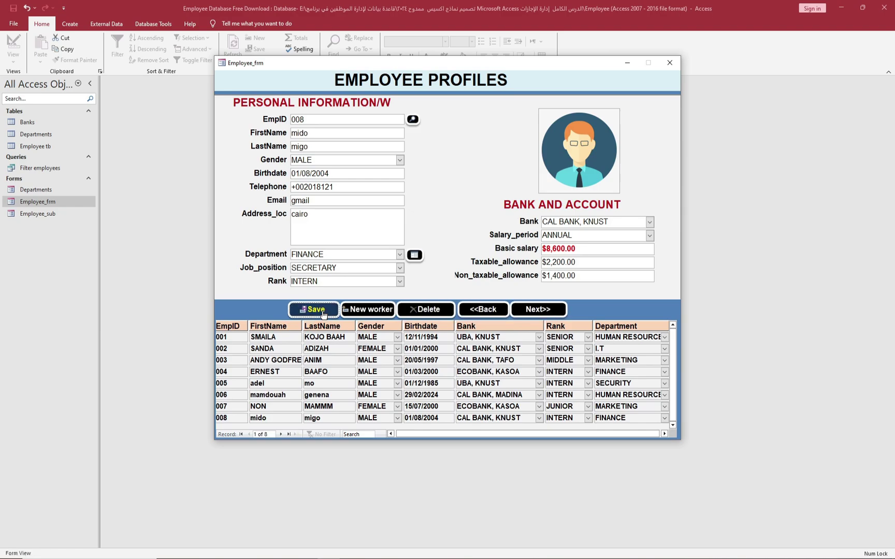
{"action": "left_click", "coordinate": [391, 434]}
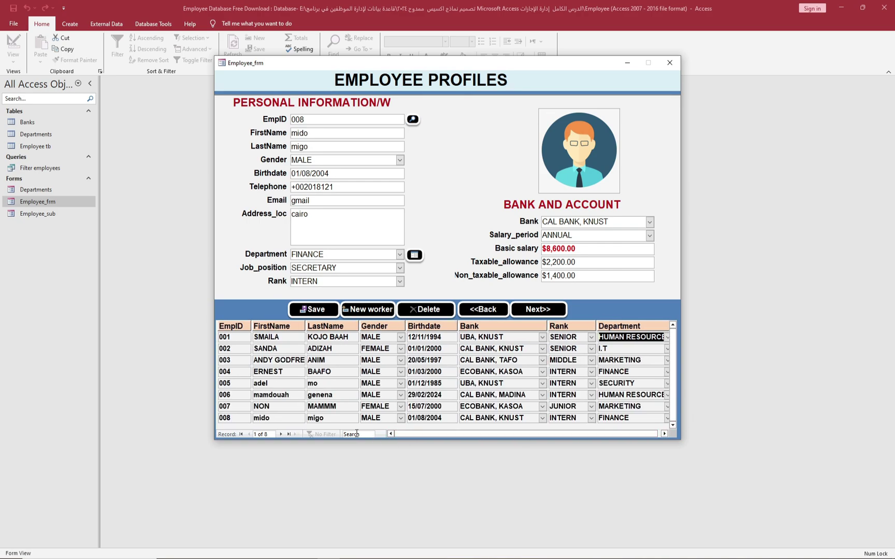
{"action": "left_click", "coordinate": [359, 134]}
{"action": "left_click", "coordinate": [412, 120]}
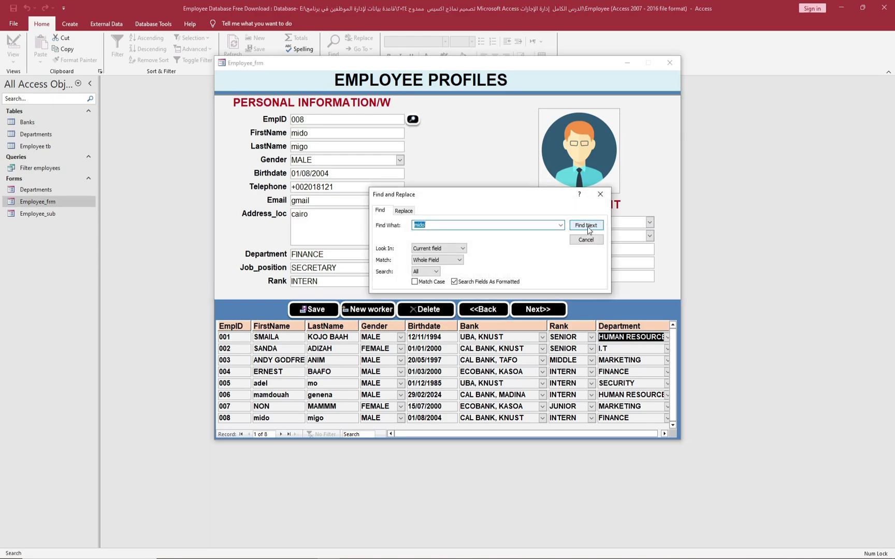
{"action": "left_click", "coordinate": [588, 230]}
{"action": "left_click", "coordinate": [452, 313]}
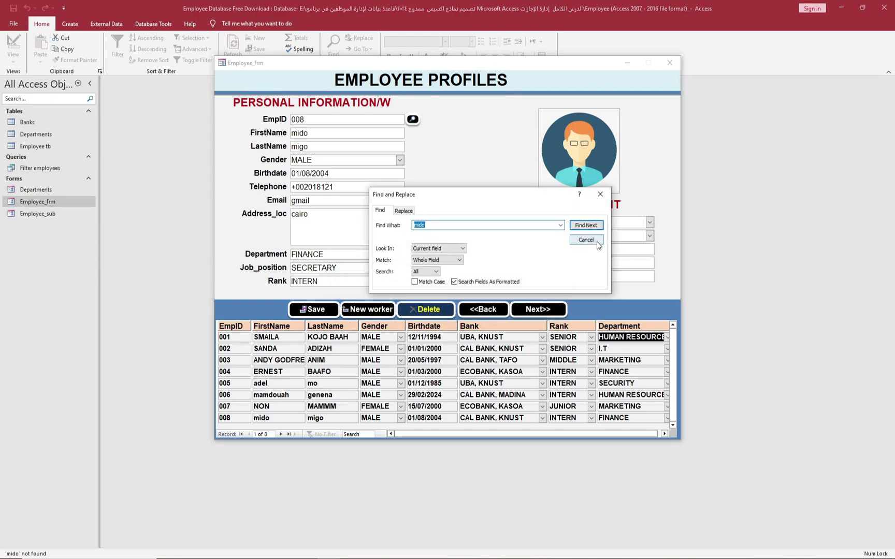
{"action": "type", "text": "non"}
{"action": "key", "text": "Return"}
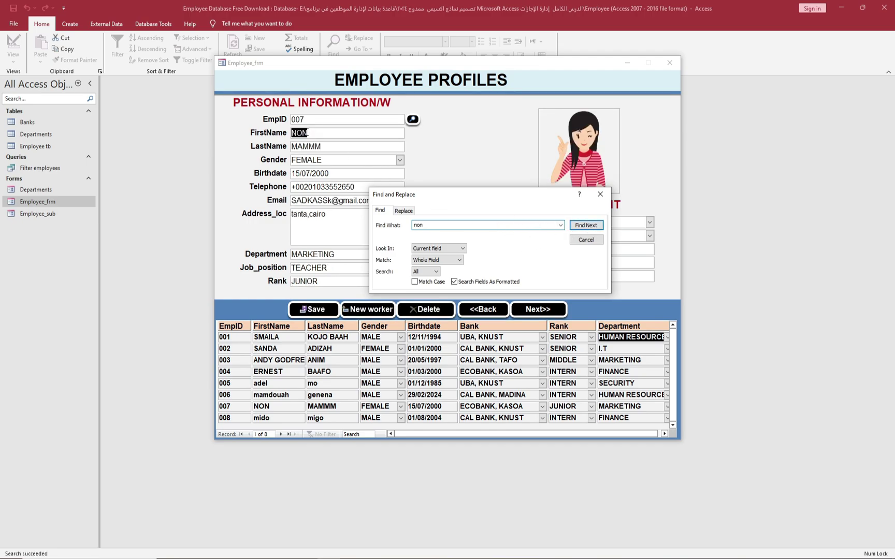
{"action": "left_click", "coordinate": [586, 239]}
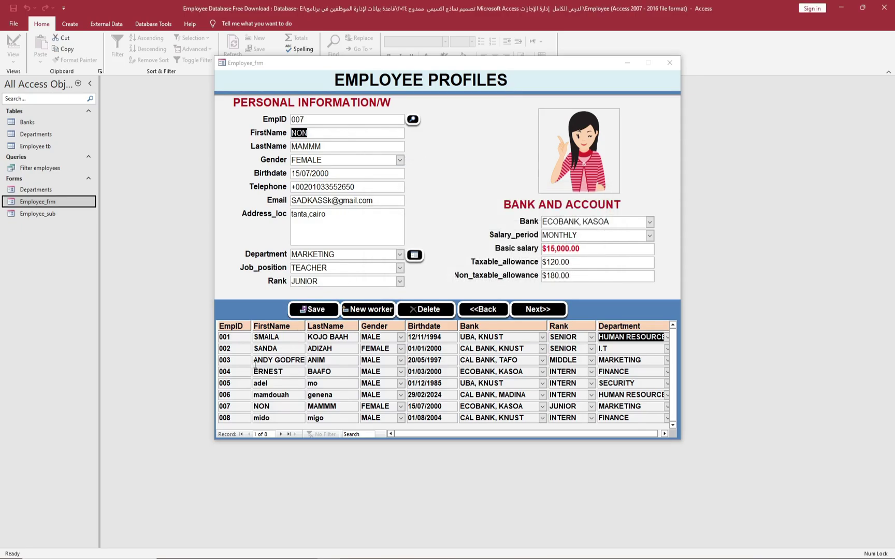
- Copy row 004's first name into the search and jump to employee 004's record
{"action": "left_click_drag", "start_coordinate": [255, 372], "coordinate": [298, 371]}
{"action": "key", "text": "ctrl+c"}
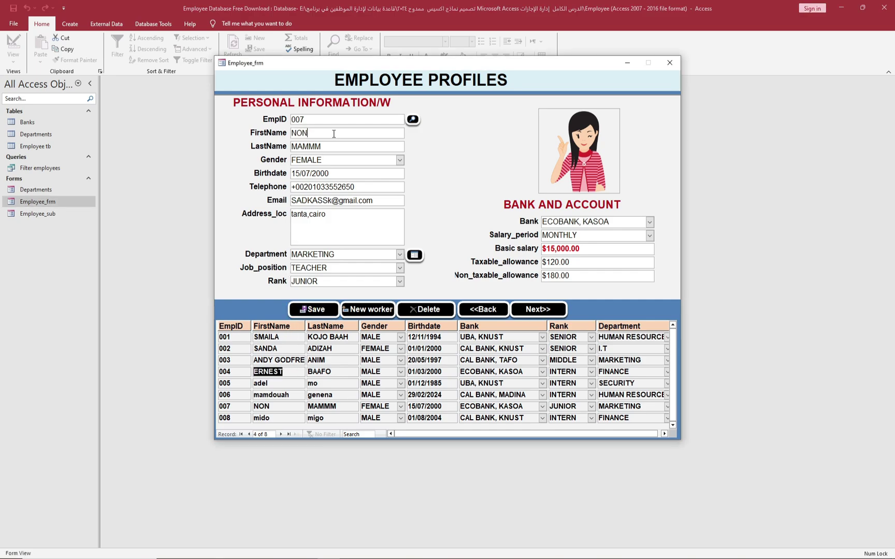
{"action": "left_click", "coordinate": [412, 119]}
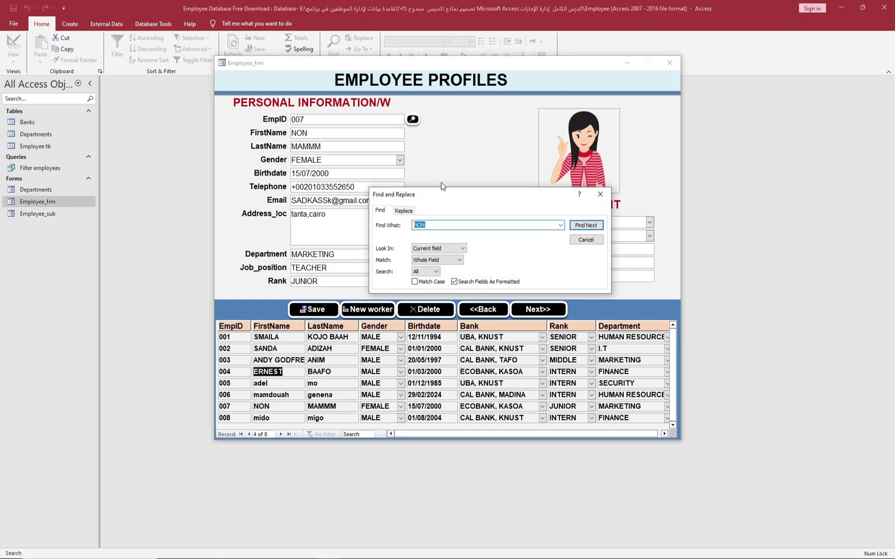
{"action": "key", "text": "ctrl+v"}
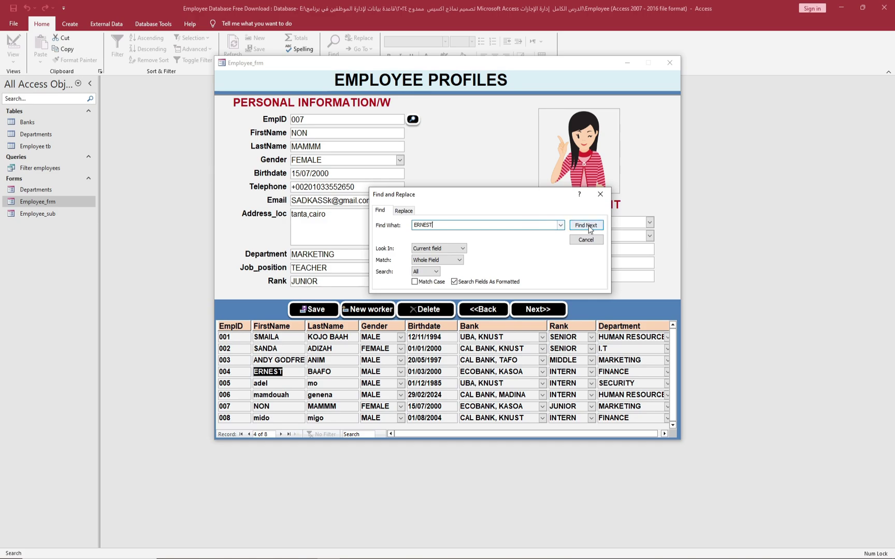
{"action": "left_click", "coordinate": [588, 226]}
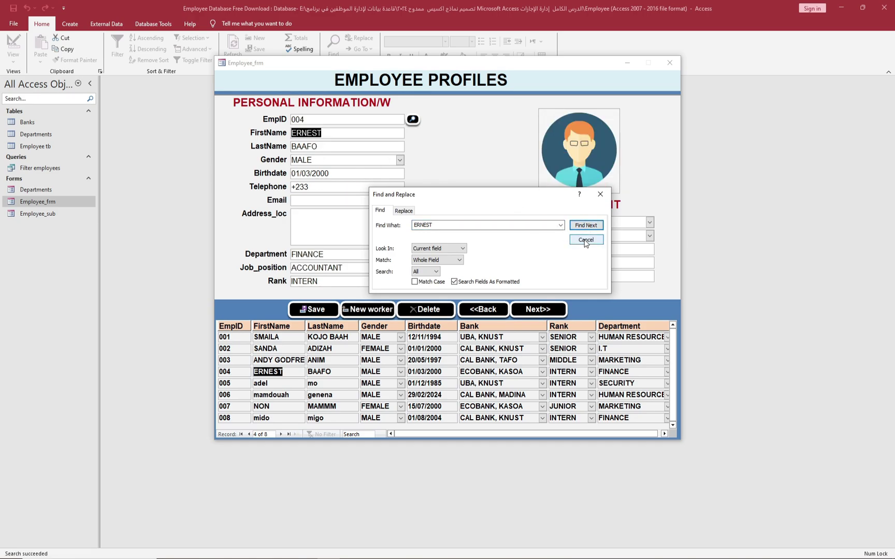
{"action": "left_click", "coordinate": [585, 240]}
{"action": "left_click", "coordinate": [362, 121]}
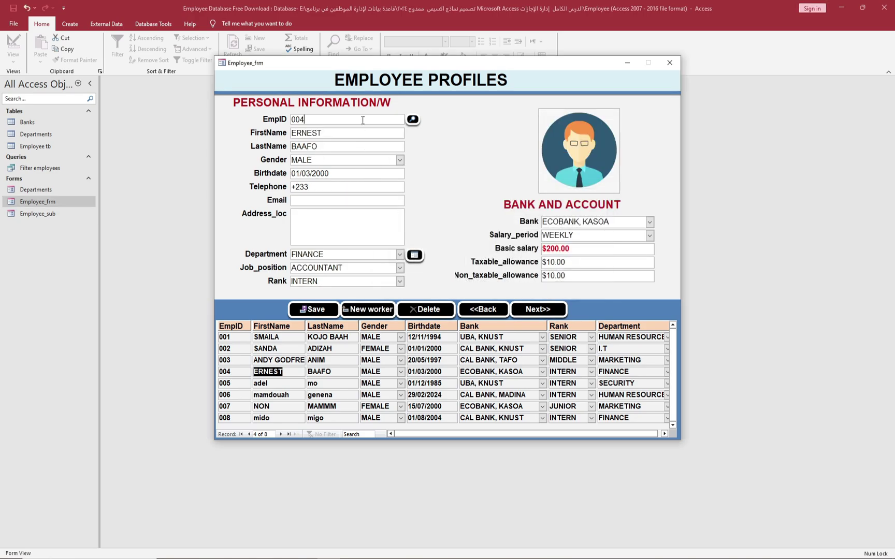
- Search for the first name ERNEST, which returns no match
{"action": "left_click", "coordinate": [412, 120]}
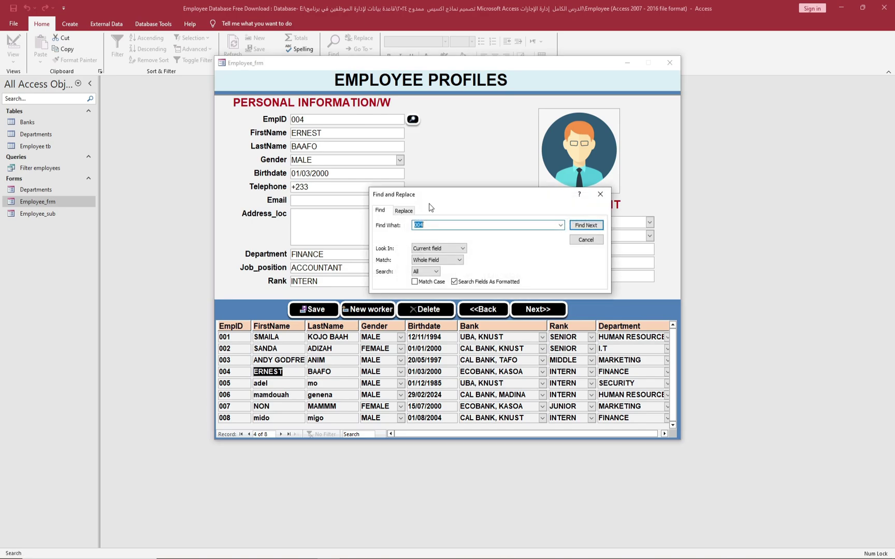
{"action": "type", "text": "ERNEST"}
{"action": "left_click", "coordinate": [586, 226]}
{"action": "left_click", "coordinate": [451, 311]}
{"action": "left_click", "coordinate": [585, 240]}
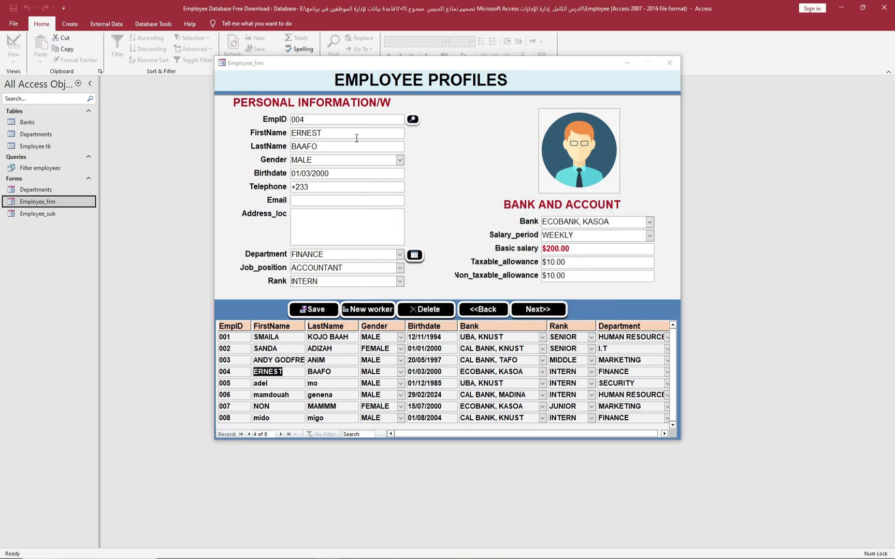
- Search by an employee ID beginning 00, landing on employee 003's record
{"action": "left_click", "coordinate": [413, 120]}
{"action": "type", "text": "003"}
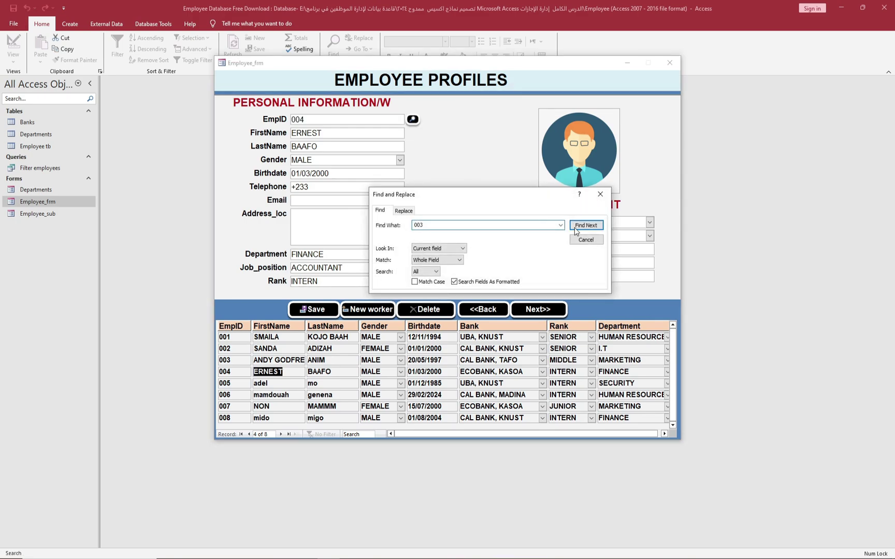
{"action": "left_click", "coordinate": [576, 227]}
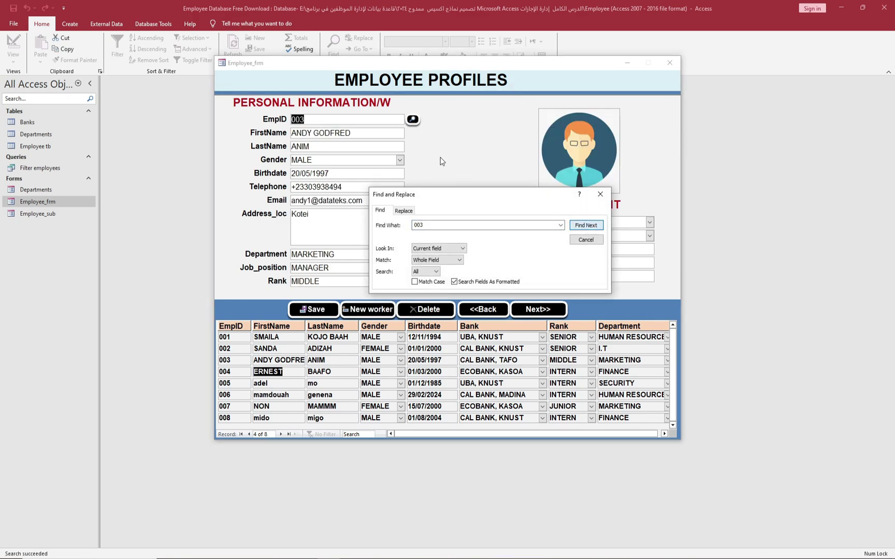
{"action": "left_click", "coordinate": [590, 241]}
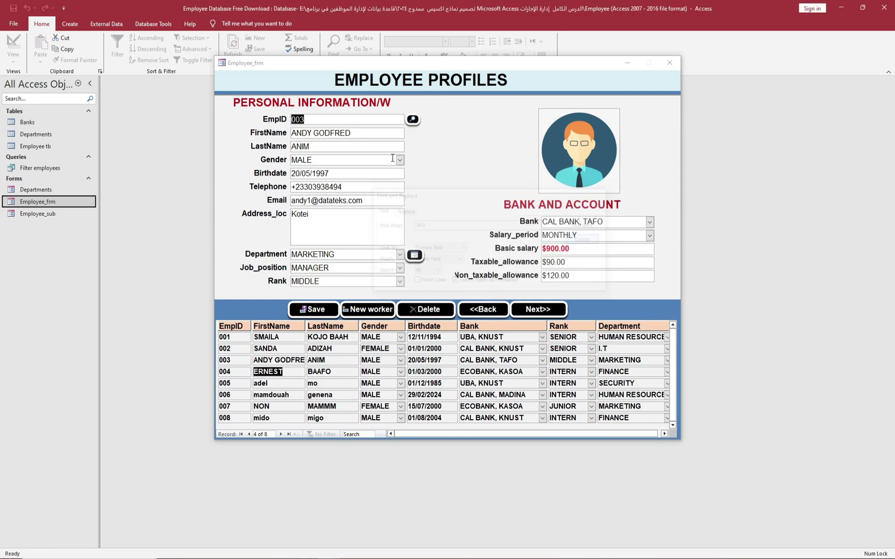
{"action": "left_click", "coordinate": [333, 147]}
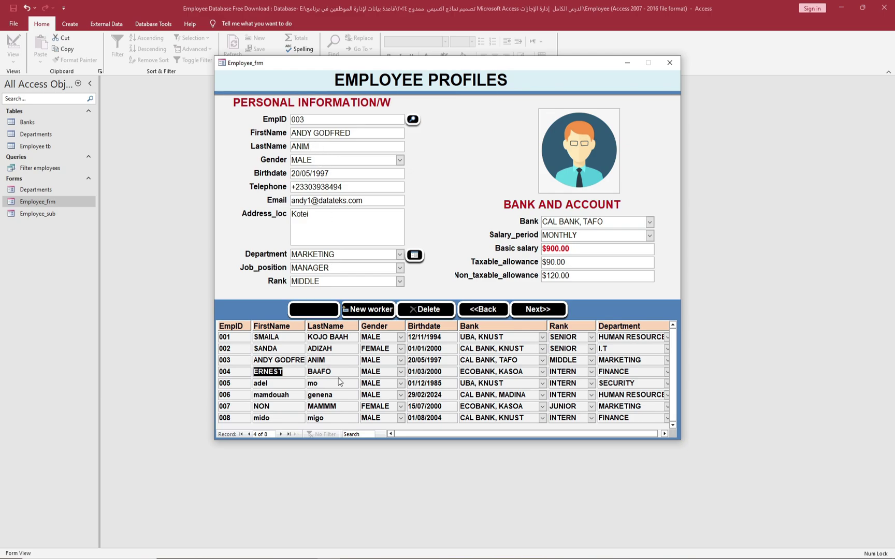
- Find the employee whose last name is BAAFO
{"action": "left_click_drag", "start_coordinate": [332, 371], "coordinate": [300, 373]}
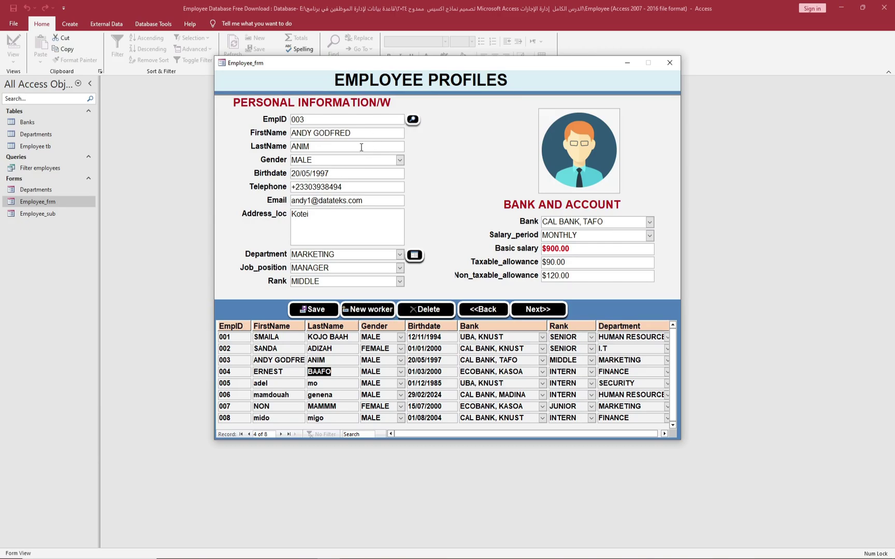
{"action": "left_click", "coordinate": [413, 119]}
{"action": "type", "text": "BAAFO"}
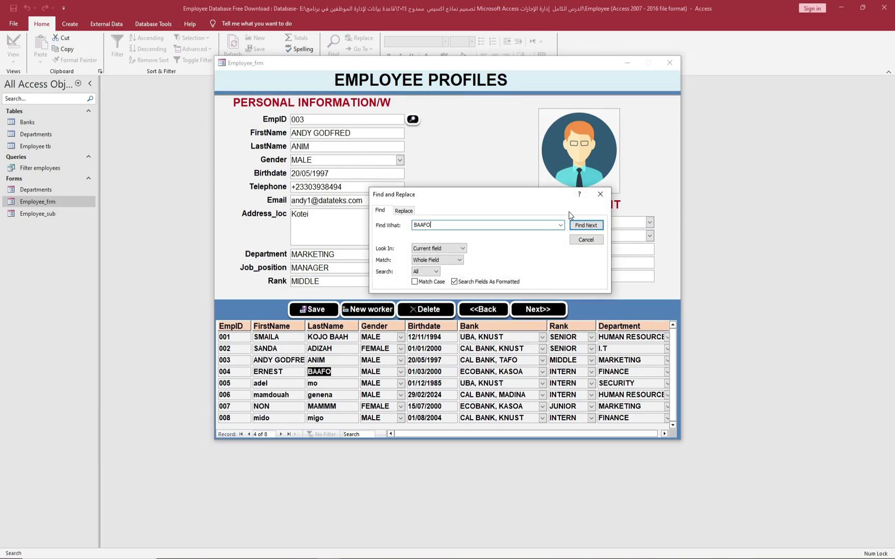
{"action": "left_click", "coordinate": [586, 225]}
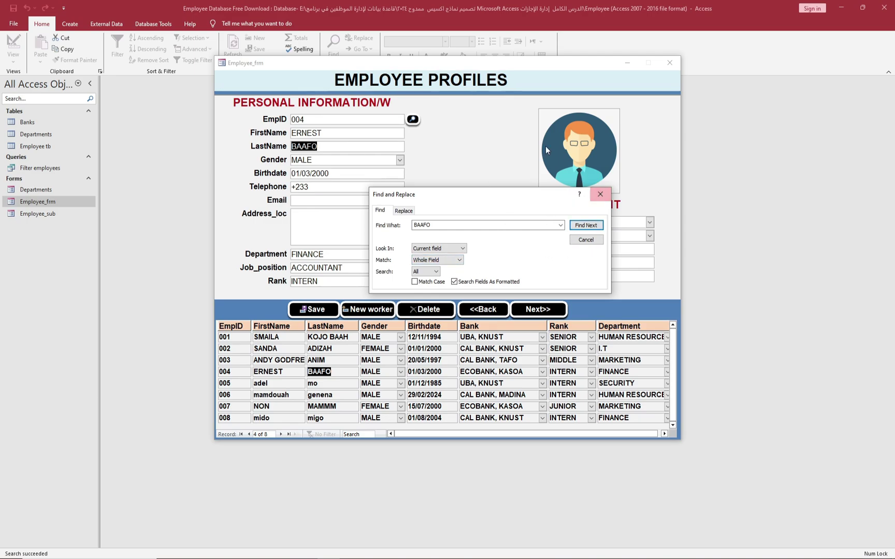
{"action": "left_click", "coordinate": [600, 195]}
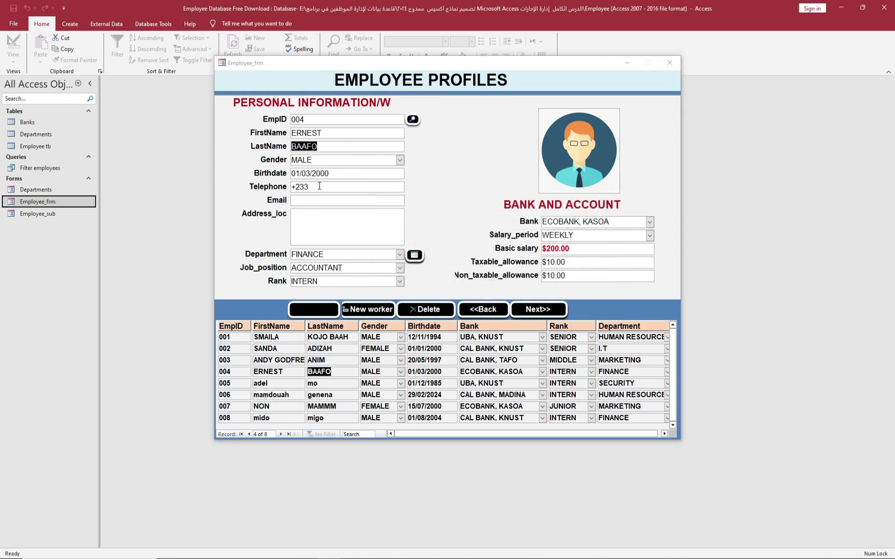
{"action": "left_click", "coordinate": [348, 160]}
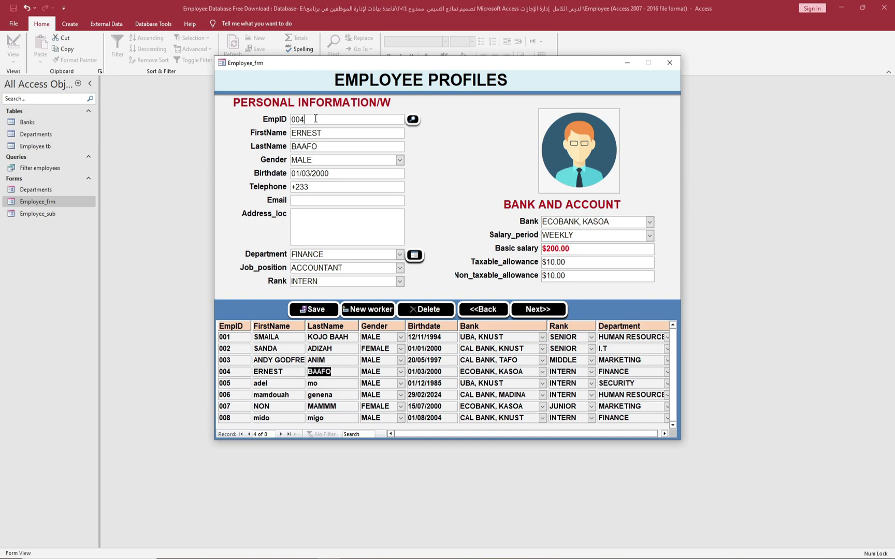
- Find the employee with ID 005
{"action": "left_click", "coordinate": [413, 120]}
{"action": "type", "text": "005"}
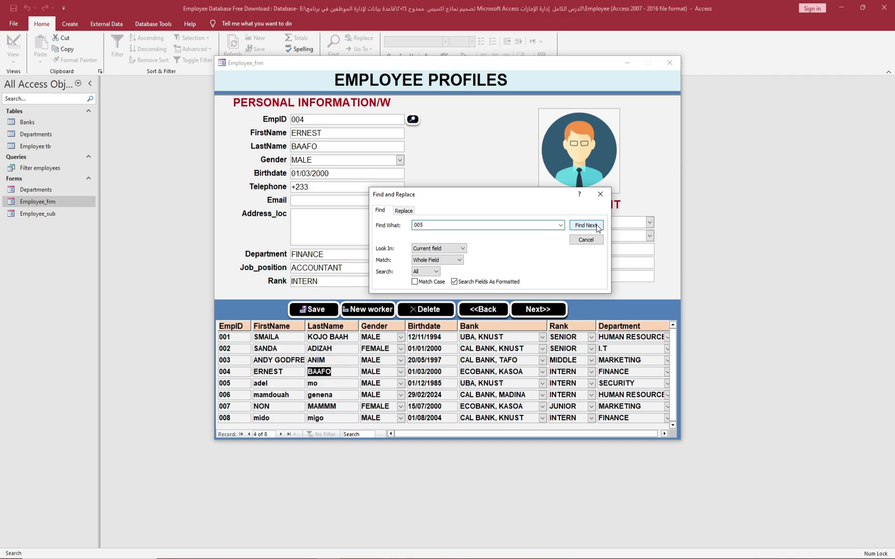
{"action": "left_click", "coordinate": [592, 227]}
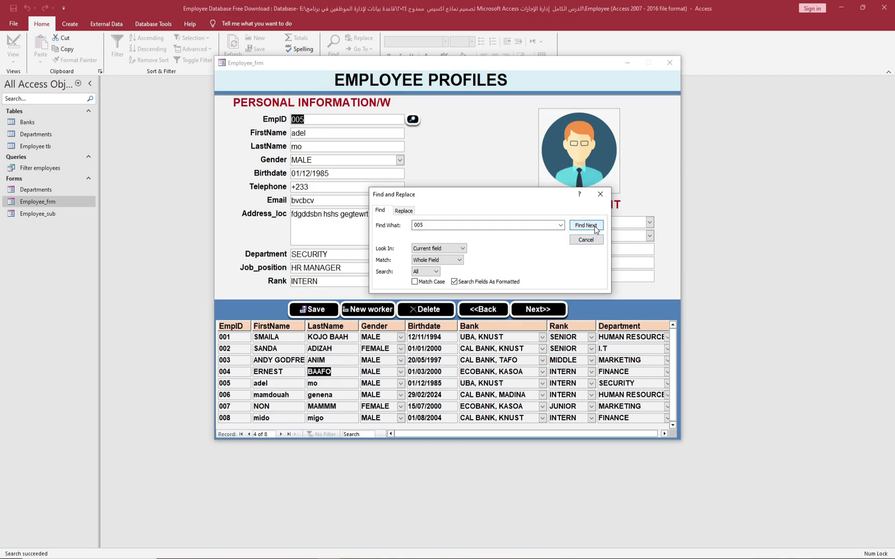
{"action": "left_click", "coordinate": [599, 196]}
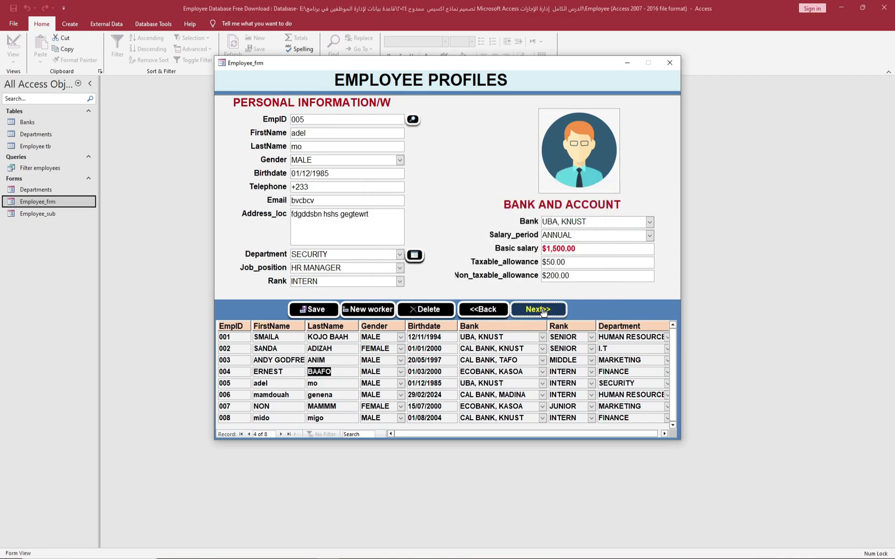
- Step forward past the last record, dismiss the warning, and go back to employee 008
{"action": "left_click", "coordinate": [543, 311]}
{"action": "left_click", "coordinate": [543, 311]}
{"action": "left_click", "coordinate": [543, 311]}
{"action": "left_click", "coordinate": [543, 310]}
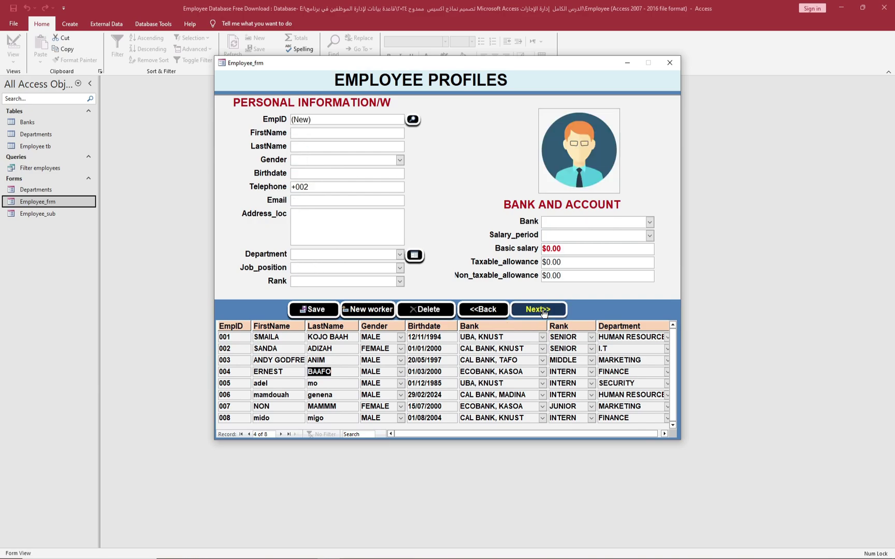
{"action": "left_click", "coordinate": [543, 310]}
{"action": "left_click", "coordinate": [447, 217]}
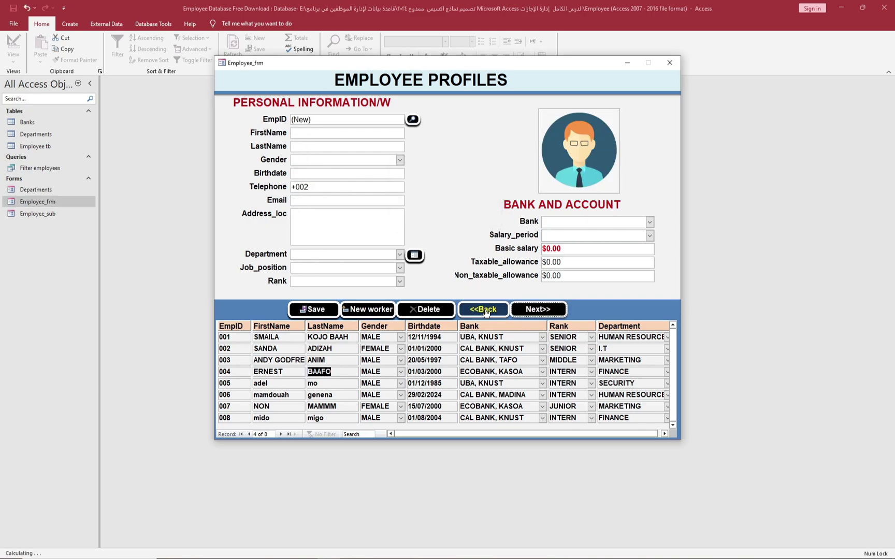
{"action": "left_click", "coordinate": [486, 311]}
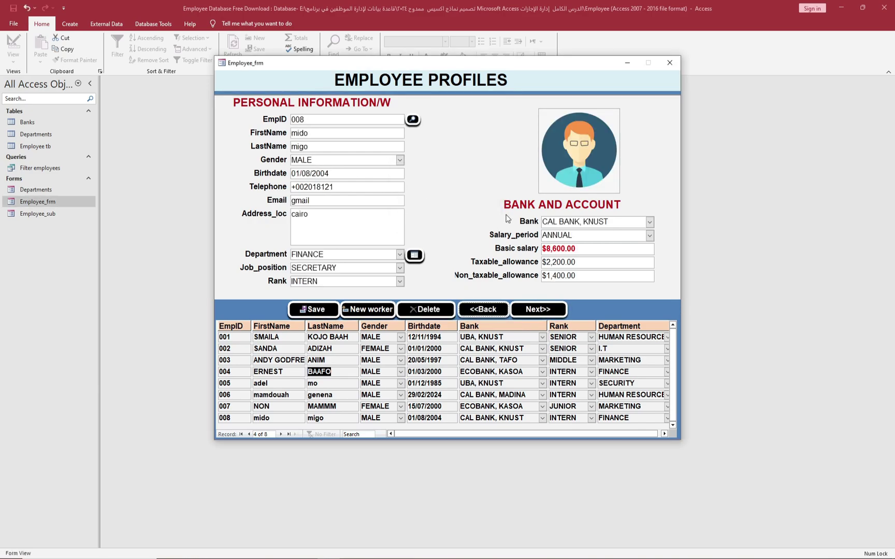
{"action": "left_click", "coordinate": [584, 157]}
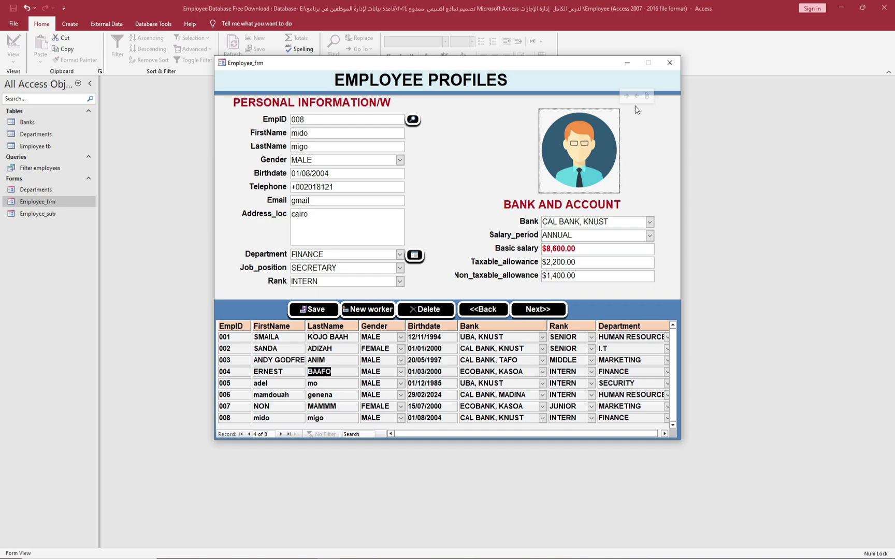
- Attach 10219-man-teacher-light-skin-tone-icon from the العملاء folder as employee 008's photo
{"action": "left_click", "coordinate": [645, 96]}
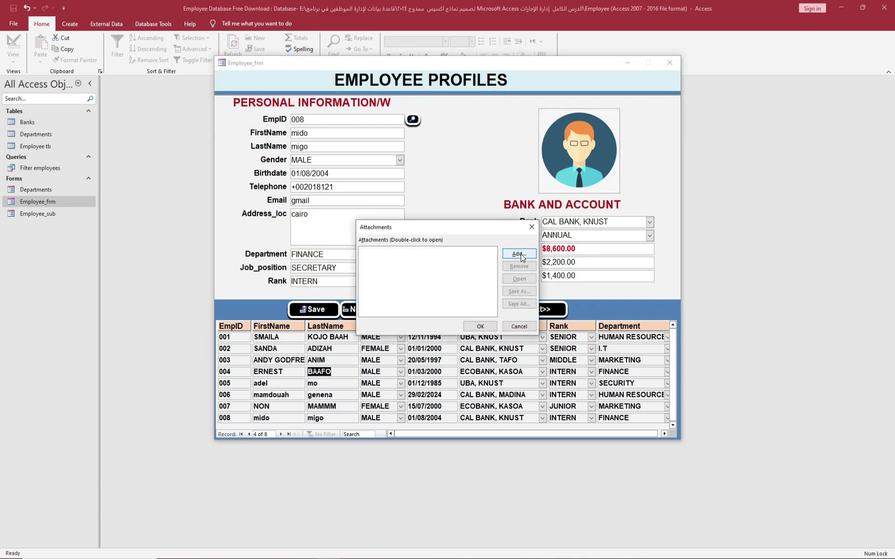
{"action": "left_click", "coordinate": [518, 254]}
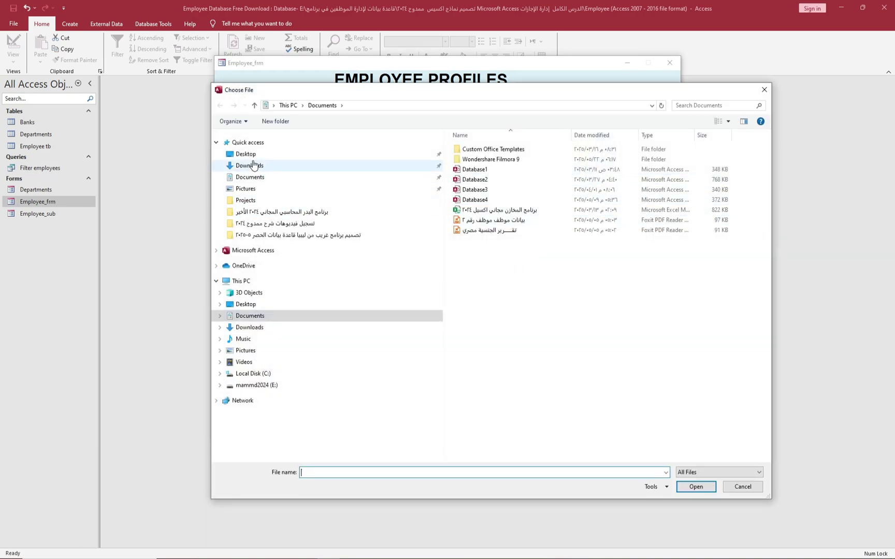
{"action": "left_click", "coordinate": [246, 154]}
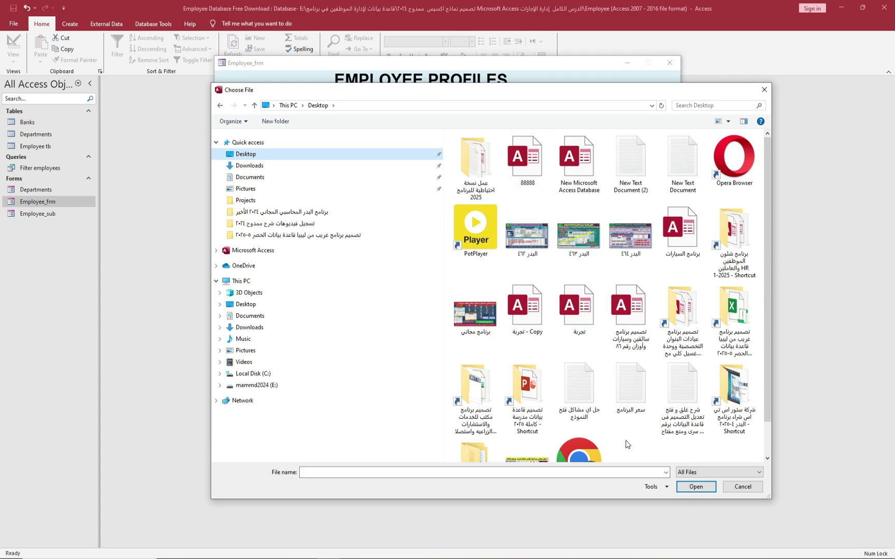
{"action": "scroll", "coordinate": [627, 444], "scroll_direction": "down", "scroll_amount": 1}
{"action": "double_click", "coordinate": [477, 422]}
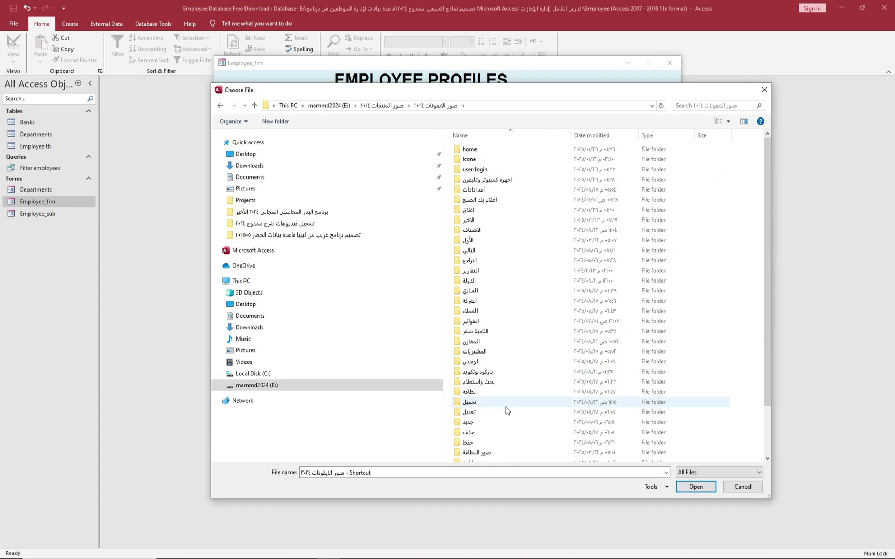
{"action": "double_click", "coordinate": [479, 310]}
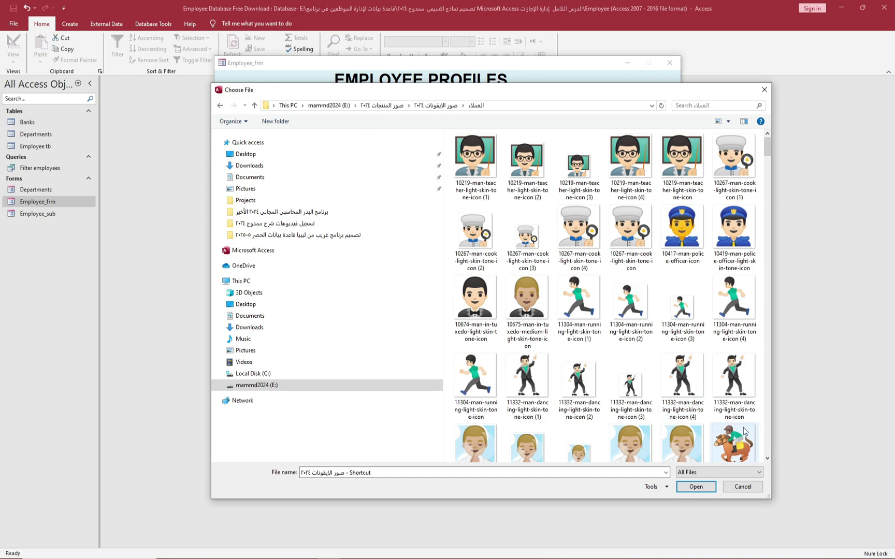
{"action": "left_click", "coordinate": [683, 159]}
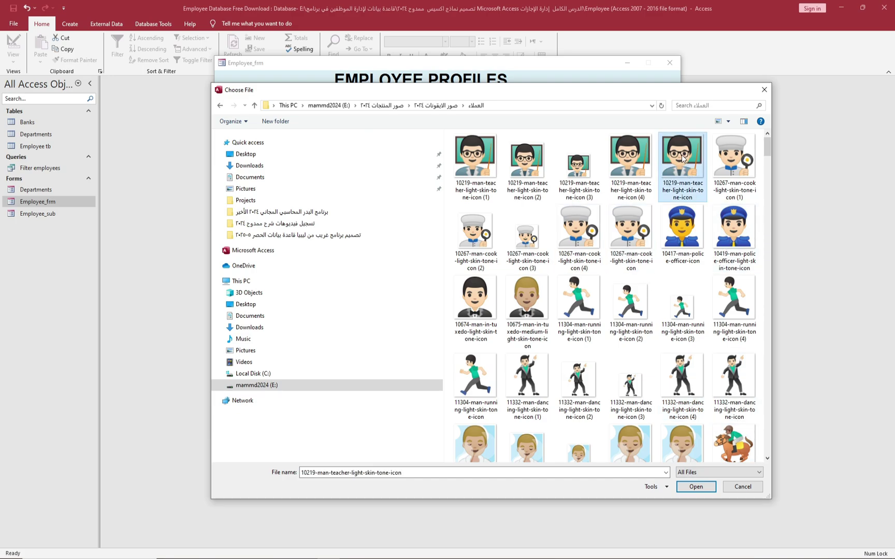
{"action": "left_click", "coordinate": [699, 489]}
{"action": "left_click", "coordinate": [480, 327]}
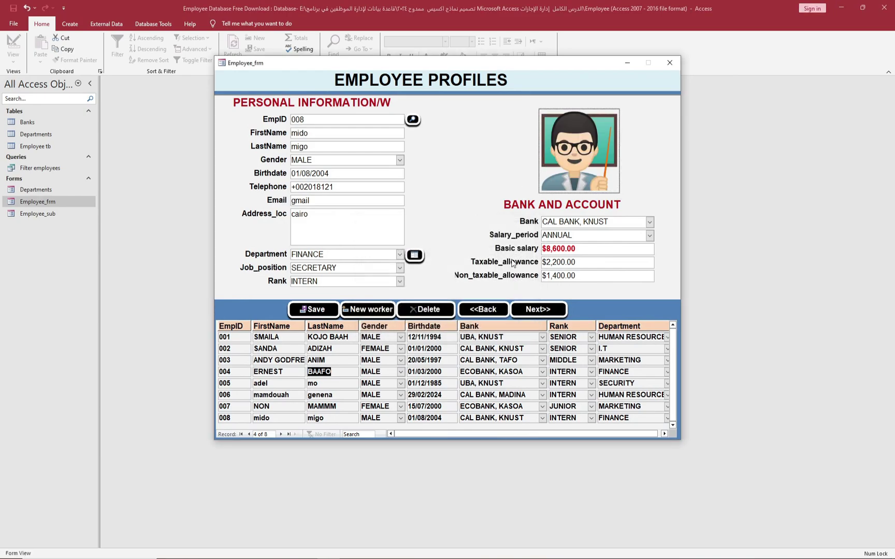
{"action": "left_click", "coordinate": [316, 309]}
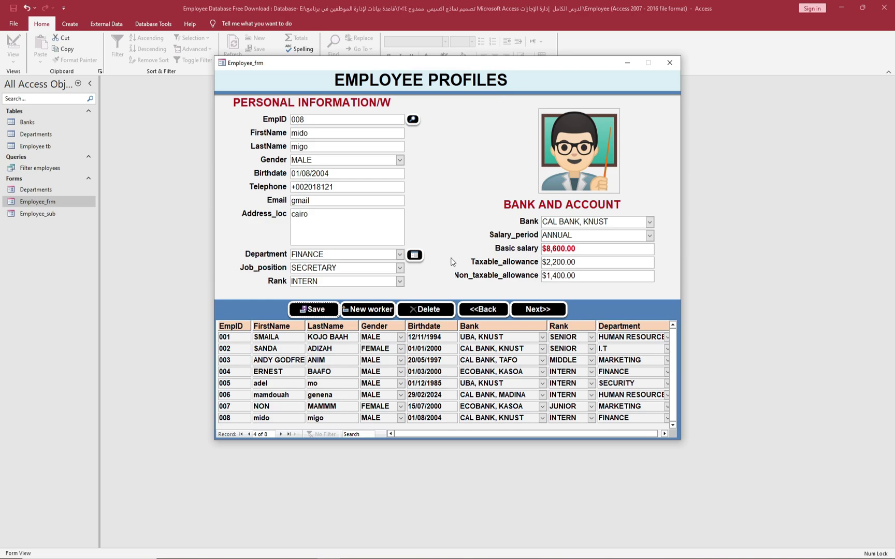
{"action": "left_click", "coordinate": [414, 255]}
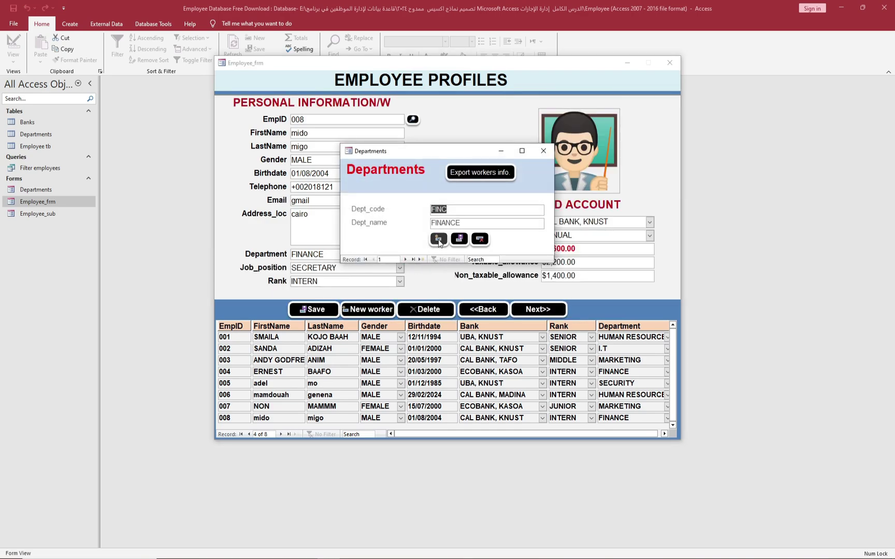
{"action": "left_click", "coordinate": [543, 150]}
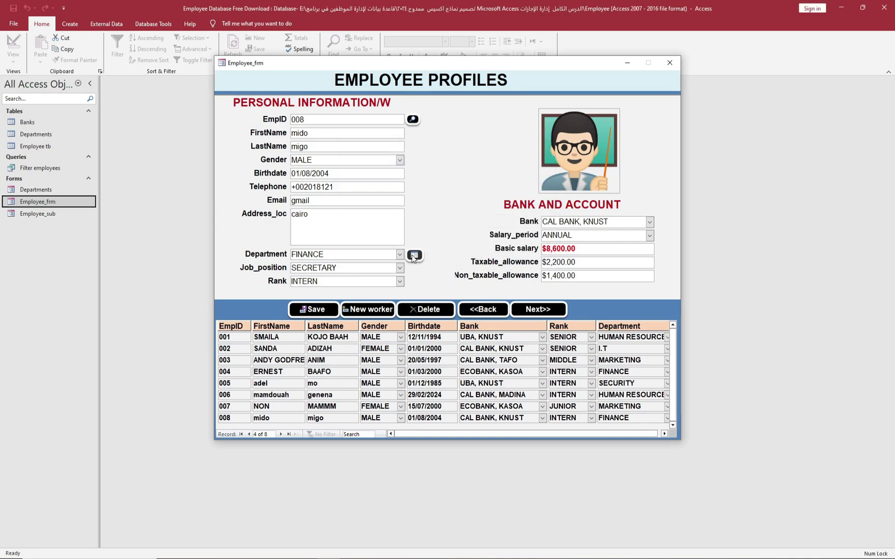
{"action": "left_click", "coordinate": [414, 255]}
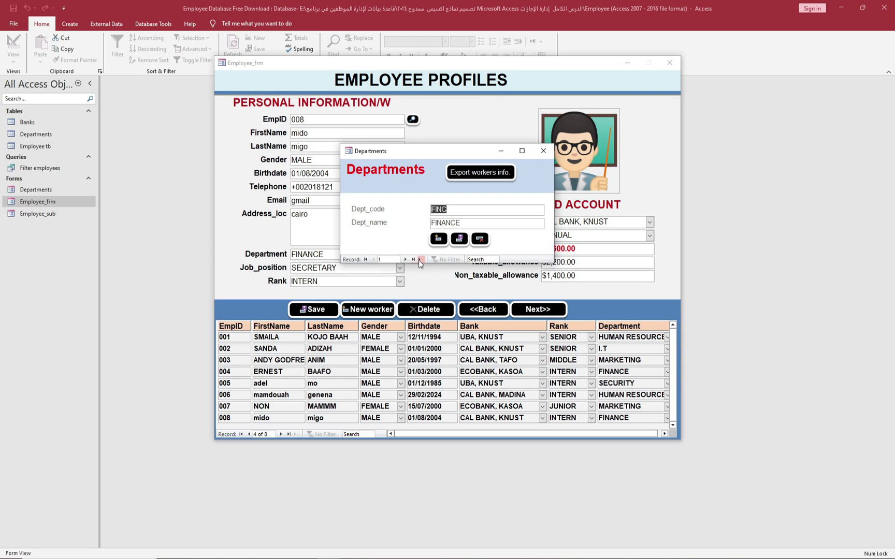
{"action": "left_click", "coordinate": [420, 259]}
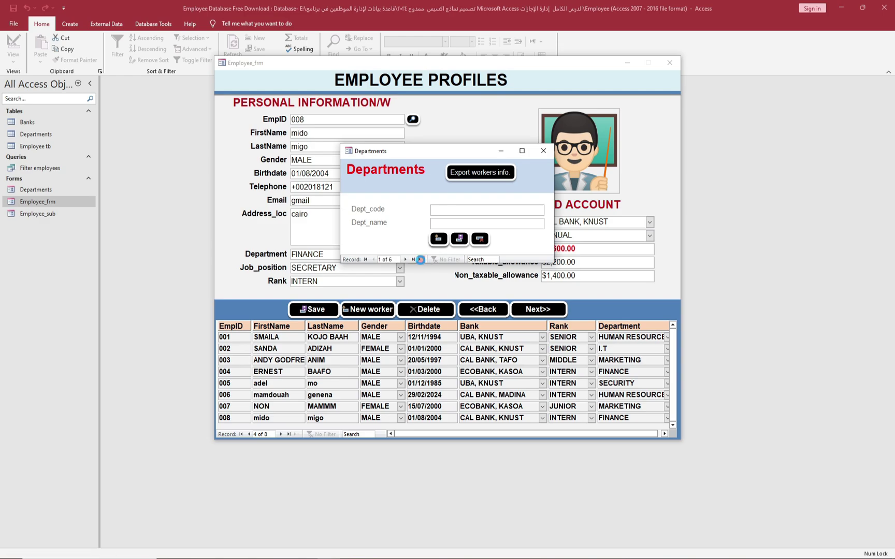
{"action": "left_click", "coordinate": [540, 154]}
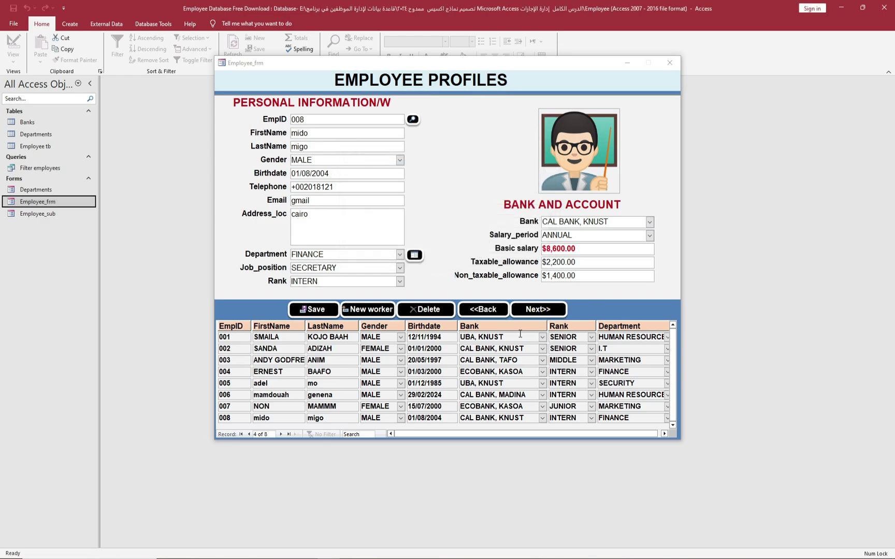
{"action": "left_click", "coordinate": [321, 313]}
- Save the current record and navigate back to employee 005
{"action": "left_click", "coordinate": [321, 310]}
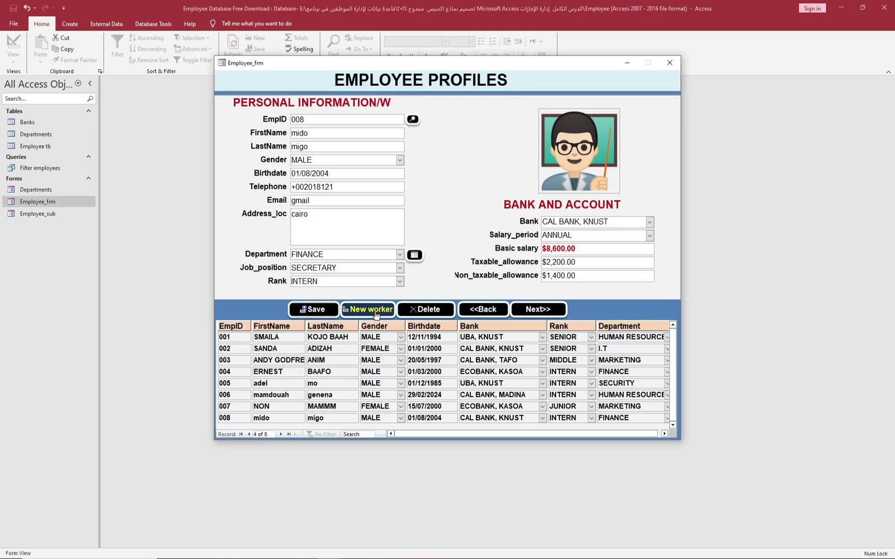
{"action": "left_click", "coordinate": [436, 313]}
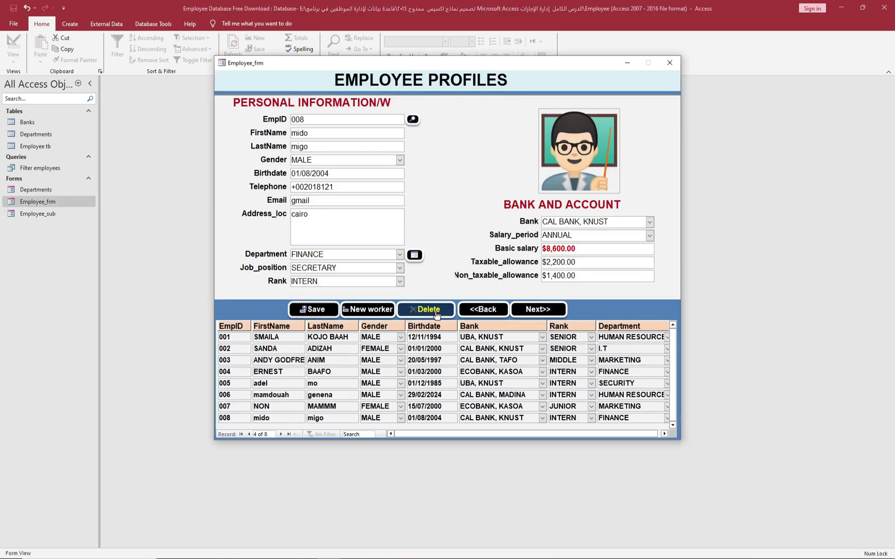
{"action": "left_click", "coordinate": [541, 313]}
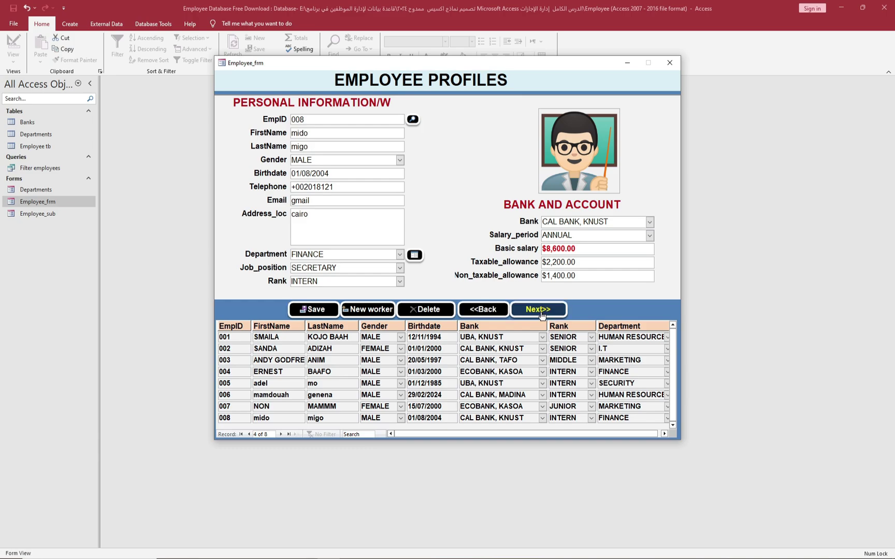
{"action": "left_click", "coordinate": [472, 310]}
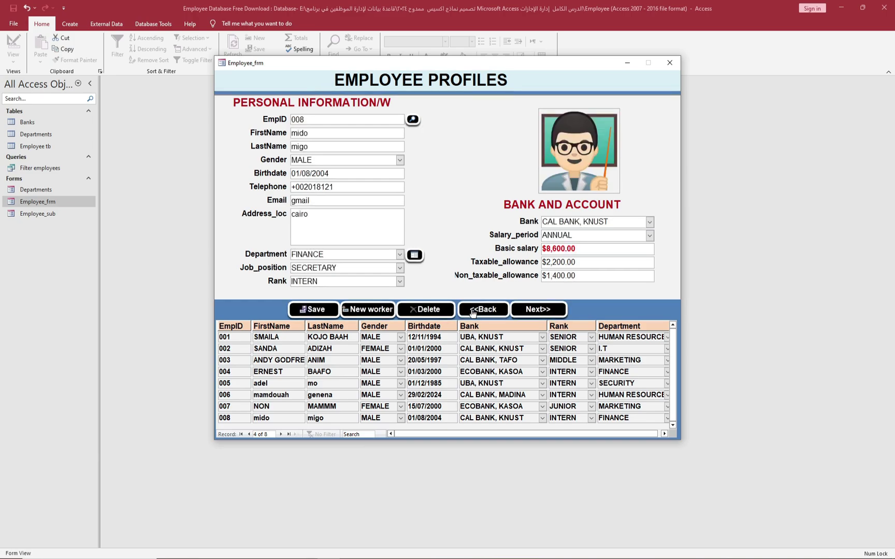
{"action": "left_click", "coordinate": [472, 311]}
{"action": "left_click", "coordinate": [472, 311]}
{"action": "left_click", "coordinate": [473, 310]}
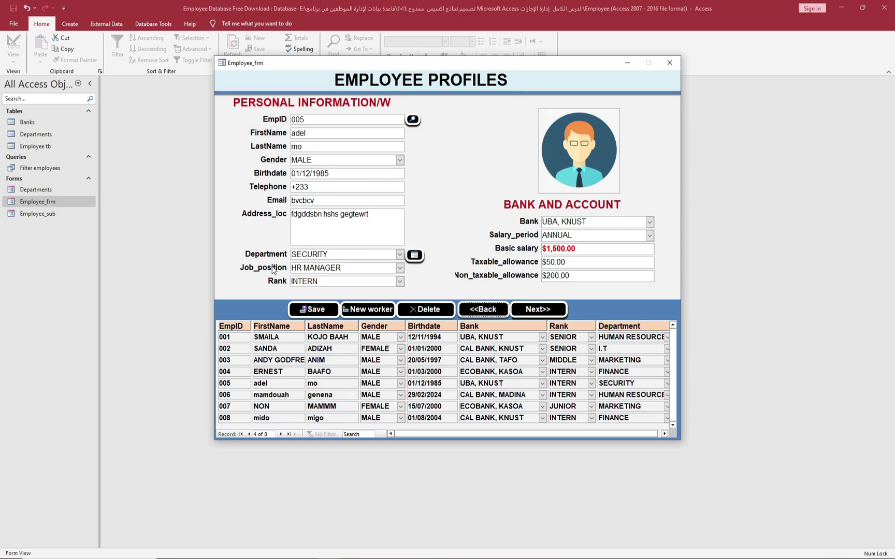
- Edit and save the first names in rows 005 and 007, then start a blank new record
{"action": "left_click", "coordinate": [276, 383]}
{"action": "type", "text": "ne"}
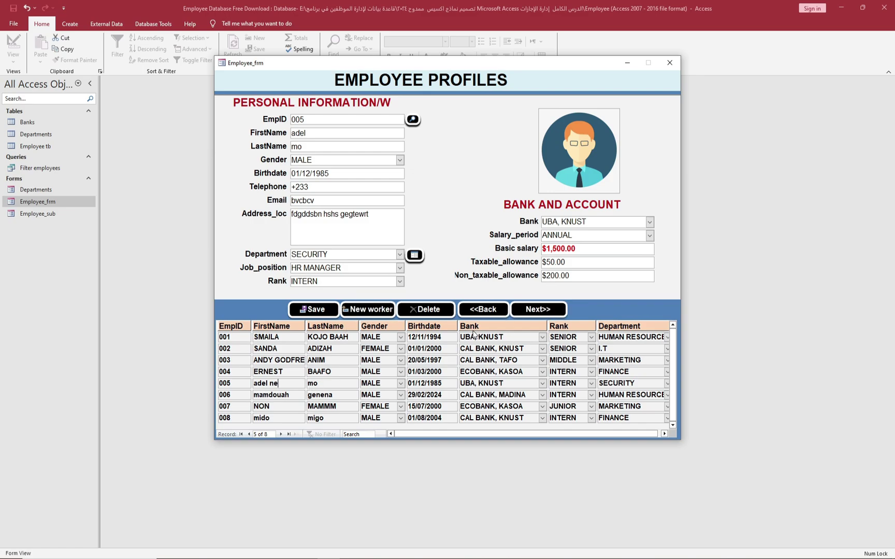
{"action": "left_click", "coordinate": [323, 314]}
{"action": "left_click_drag", "start_coordinate": [288, 384], "coordinate": [254, 386]}
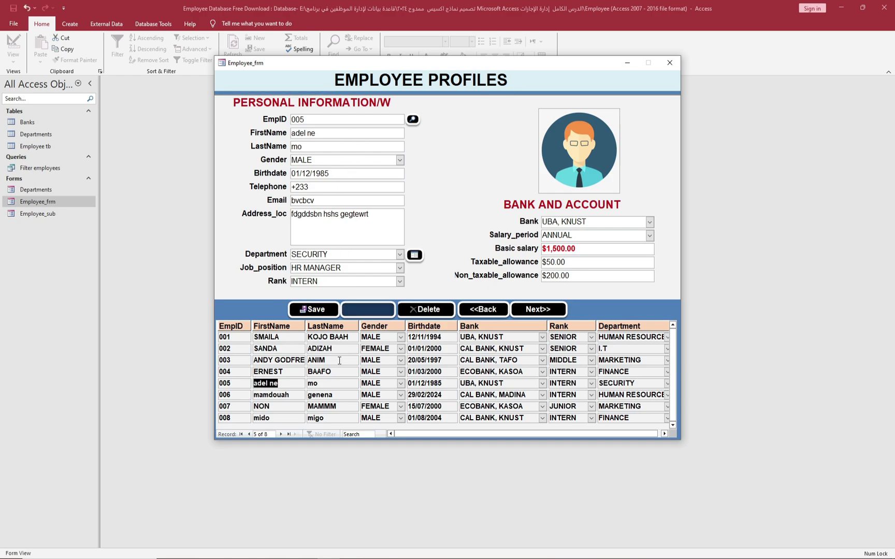
{"action": "left_click", "coordinate": [282, 404]}
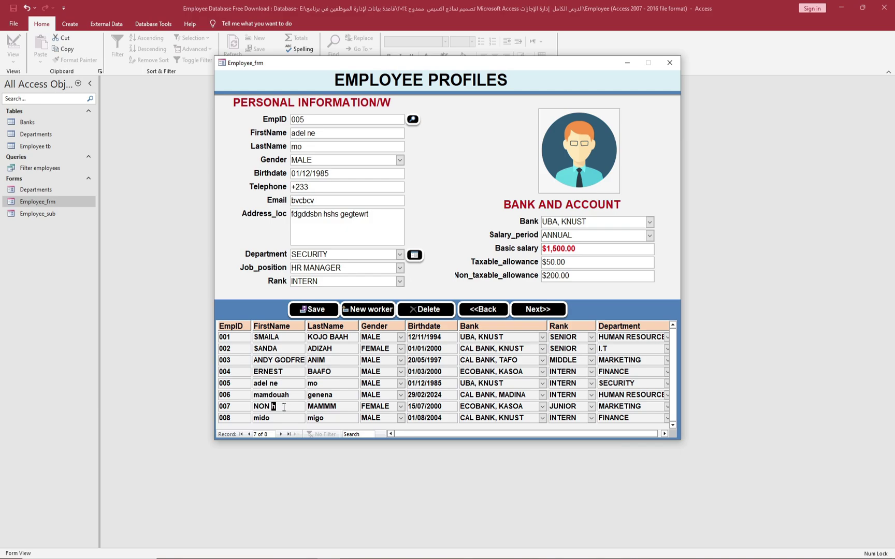
{"action": "type", "text": "h"}
{"action": "left_click", "coordinate": [315, 310]}
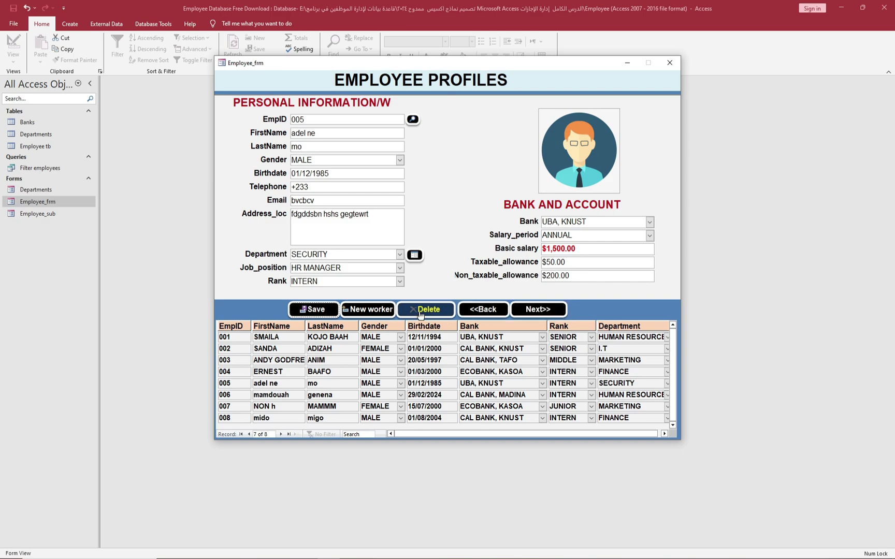
{"action": "left_click", "coordinate": [368, 309]}
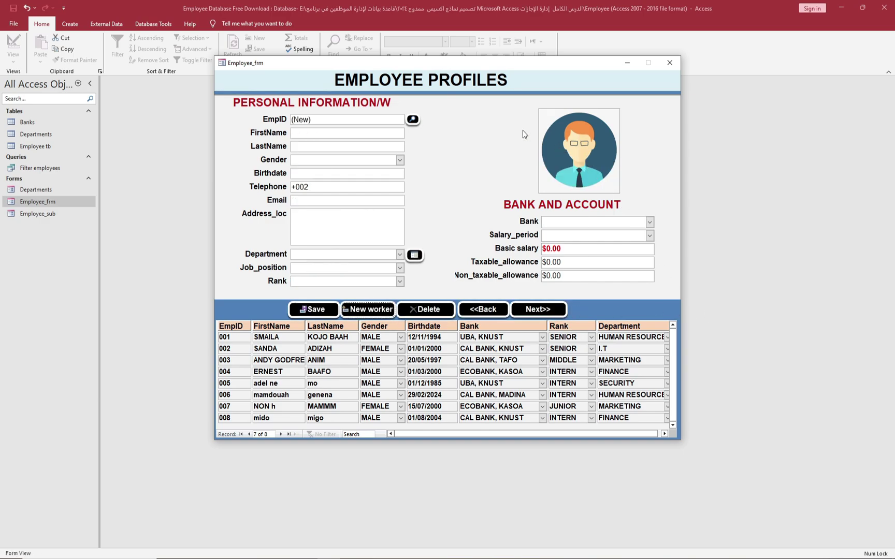
- Open the new employee's photo attachments and browse through the available picture files
{"action": "left_click", "coordinate": [582, 137]}
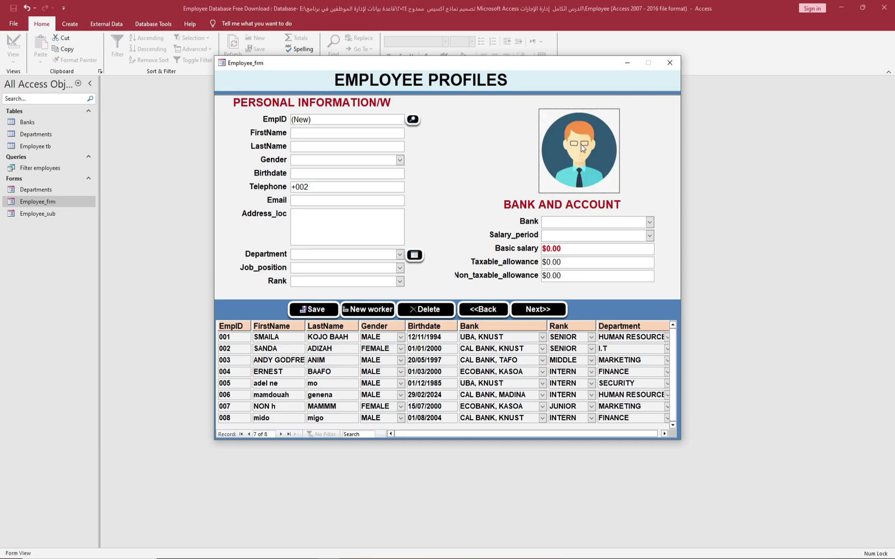
{"action": "double_click", "coordinate": [580, 150]}
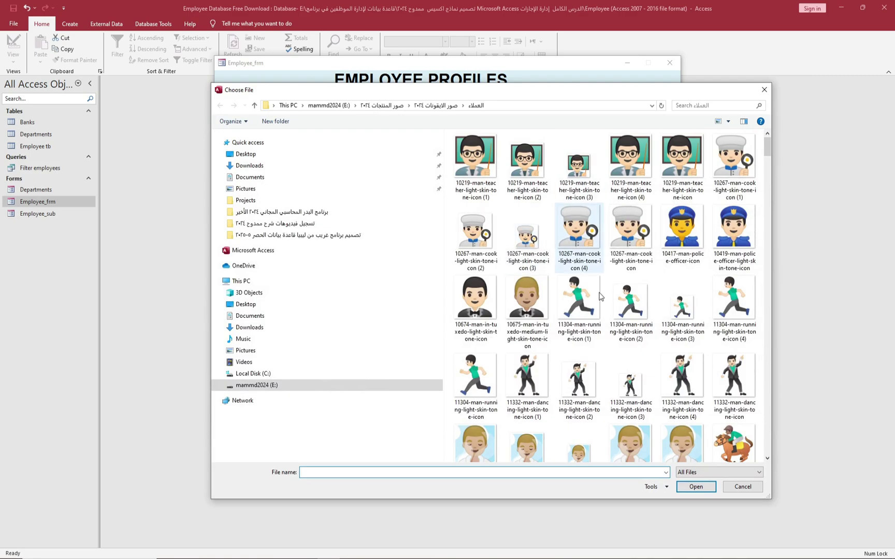
{"action": "scroll", "coordinate": [610, 341], "scroll_direction": "down", "scroll_amount": 5}
{"action": "scroll", "coordinate": [609, 340], "scroll_direction": "down", "scroll_amount": 3}
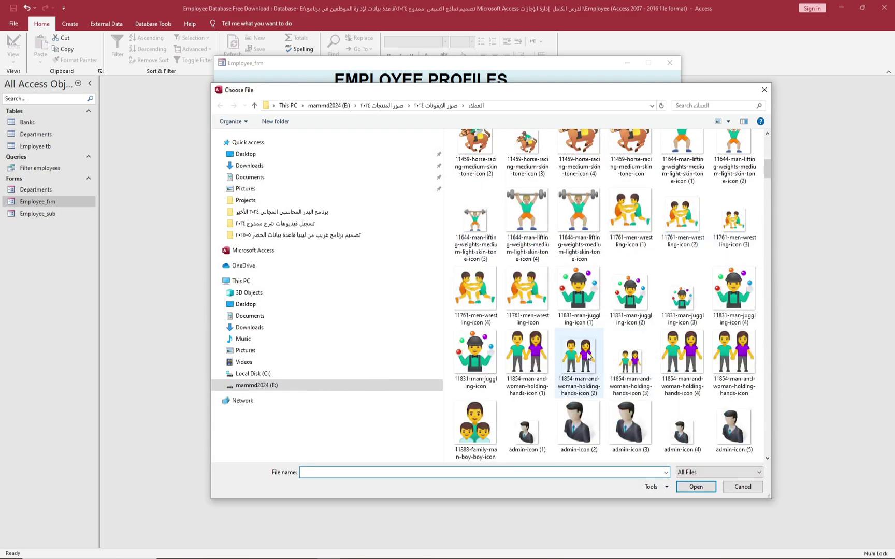
{"action": "scroll", "coordinate": [590, 363], "scroll_direction": "down", "scroll_amount": 10}
{"action": "scroll", "coordinate": [594, 369], "scroll_direction": "down", "scroll_amount": 5}
{"action": "scroll", "coordinate": [594, 370], "scroll_direction": "down", "scroll_amount": 10}
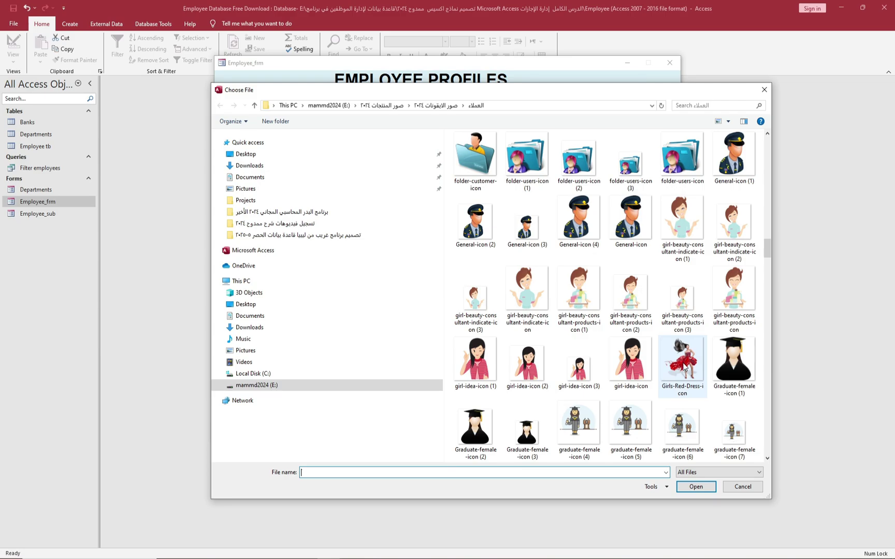
{"action": "scroll", "coordinate": [683, 365], "scroll_direction": "down", "scroll_amount": 5}
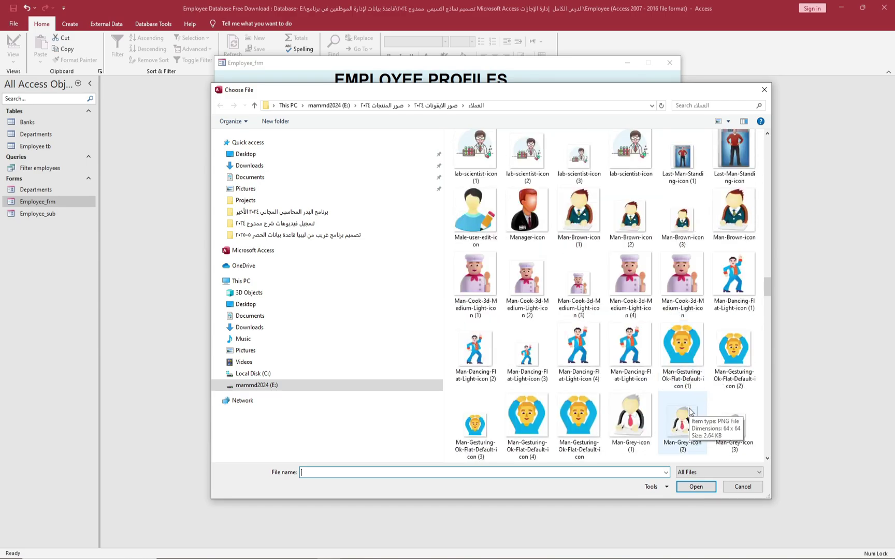
{"action": "scroll", "coordinate": [689, 411], "scroll_direction": "down", "scroll_amount": 5}
{"action": "scroll", "coordinate": [694, 415], "scroll_direction": "down", "scroll_amount": 5}
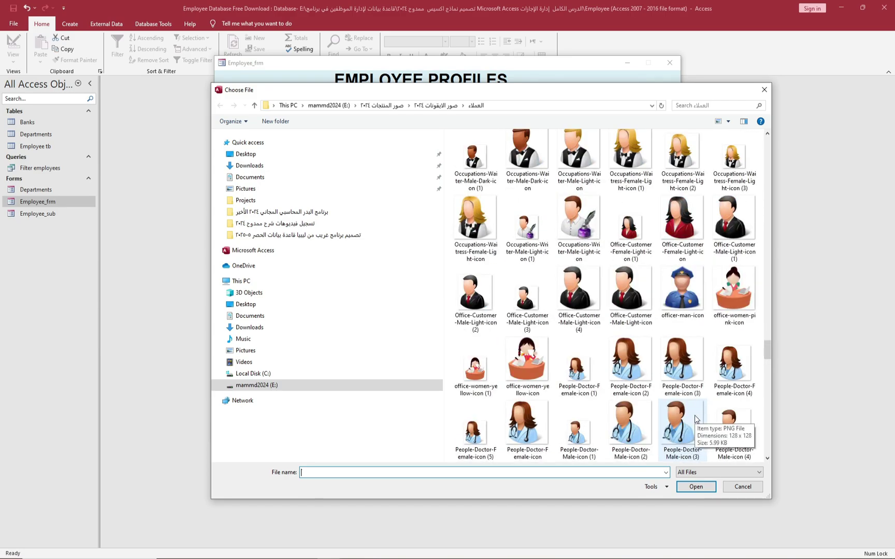
- Attach Receptionist-icon (1) as employee 009's photo instead of the doctor icon
{"action": "left_click", "coordinate": [629, 363]}
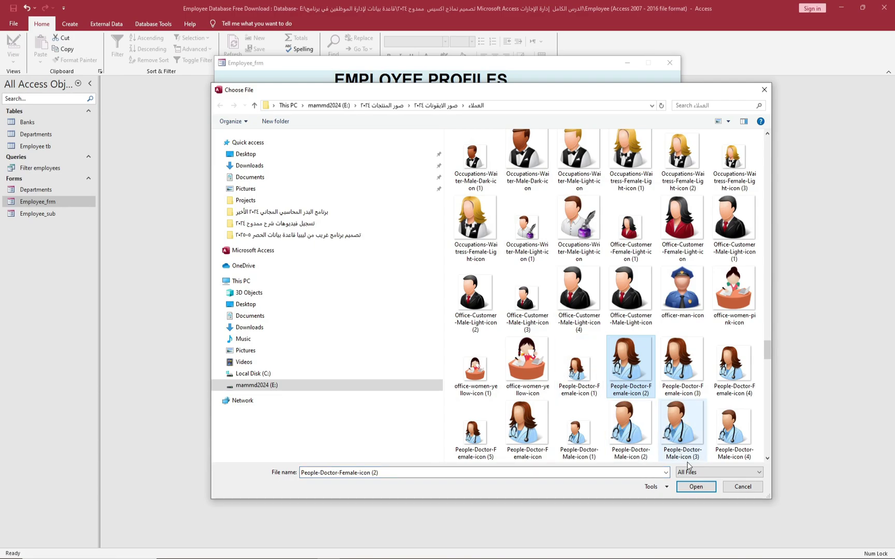
{"action": "scroll", "coordinate": [697, 443], "scroll_direction": "down", "scroll_amount": 3}
{"action": "scroll", "coordinate": [697, 444], "scroll_direction": "down", "scroll_amount": 3}
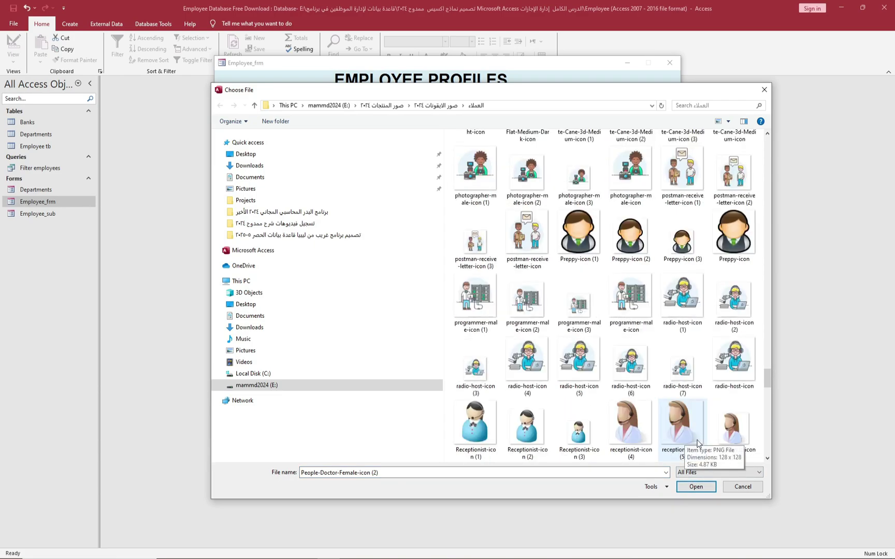
{"action": "left_click", "coordinate": [475, 425]}
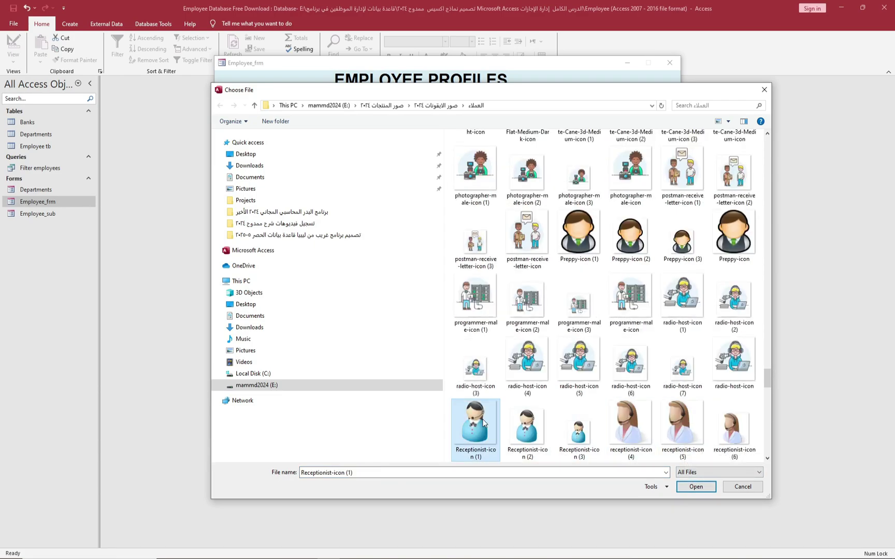
{"action": "left_click", "coordinate": [695, 486]}
{"action": "left_click", "coordinate": [483, 328]}
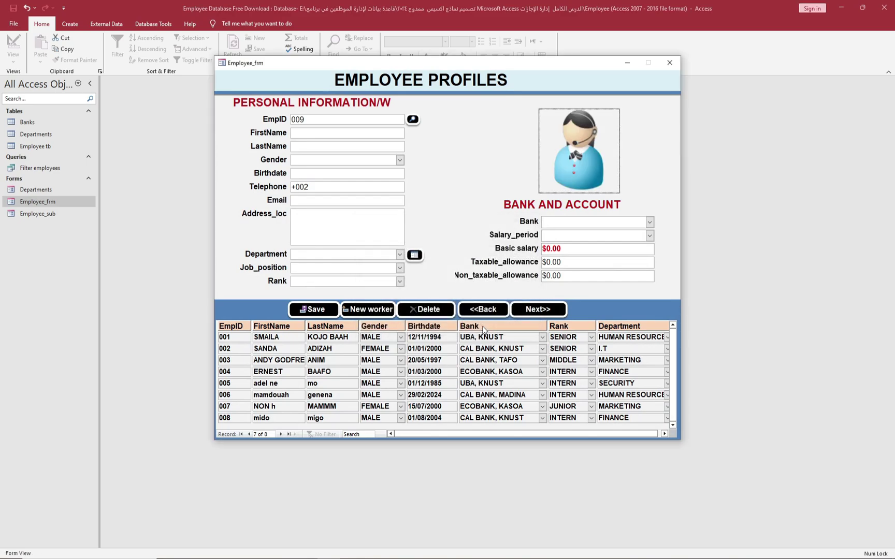
- Enter employee 009's first and last name and set gender to FEMALE
{"action": "left_click", "coordinate": [307, 131]}
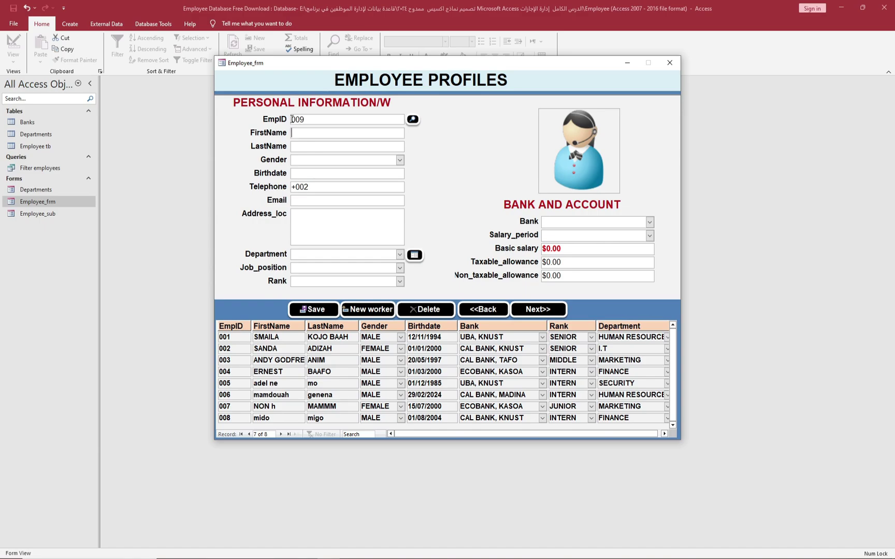
{"action": "left_click_drag", "start_coordinate": [291, 119], "coordinate": [305, 119]}
{"action": "left_click", "coordinate": [298, 133]}
{"action": "type", "text": "aza"}
{"action": "left_click", "coordinate": [399, 161]}
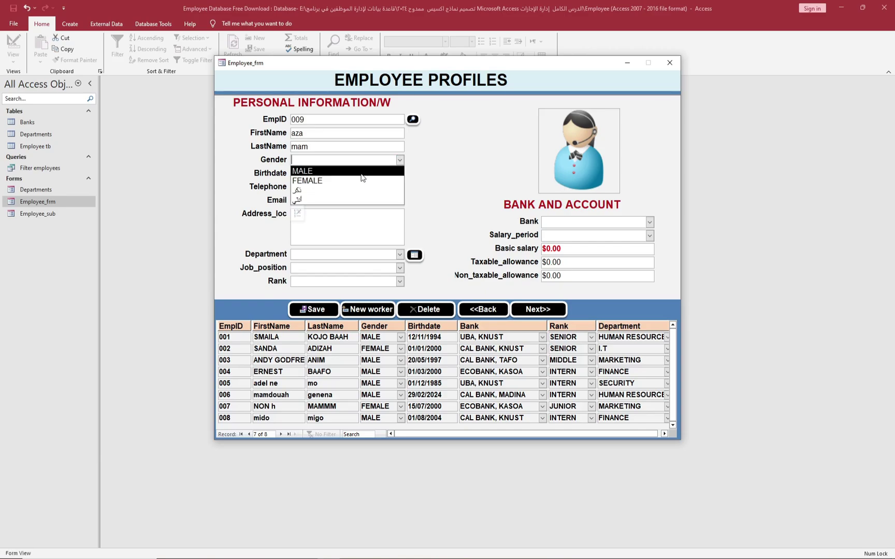
{"action": "left_click", "coordinate": [319, 181]}
- Set the birthdate to 30 June 2024 with the date picker
{"action": "left_click", "coordinate": [324, 173]}
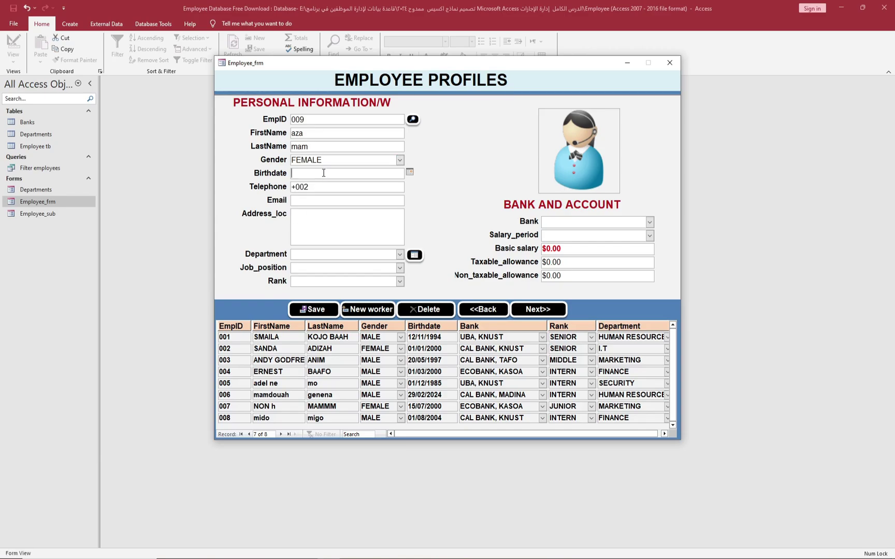
{"action": "left_click", "coordinate": [410, 172]}
{"action": "left_click", "coordinate": [356, 182]}
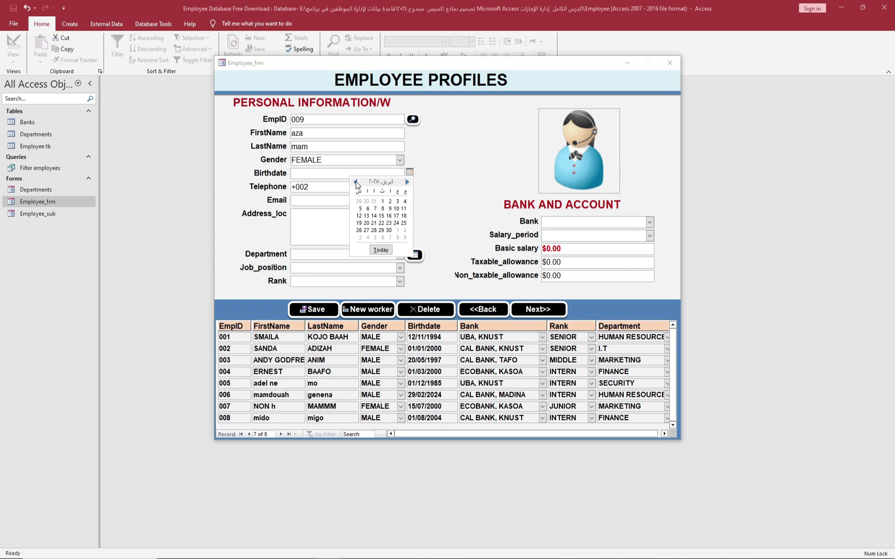
{"action": "left_click", "coordinate": [356, 182]}
{"action": "double_click", "coordinate": [356, 183]}
{"action": "double_click", "coordinate": [356, 182]}
{"action": "double_click", "coordinate": [356, 182]}
{"action": "left_click", "coordinate": [355, 182]}
{"action": "left_click", "coordinate": [367, 230]}
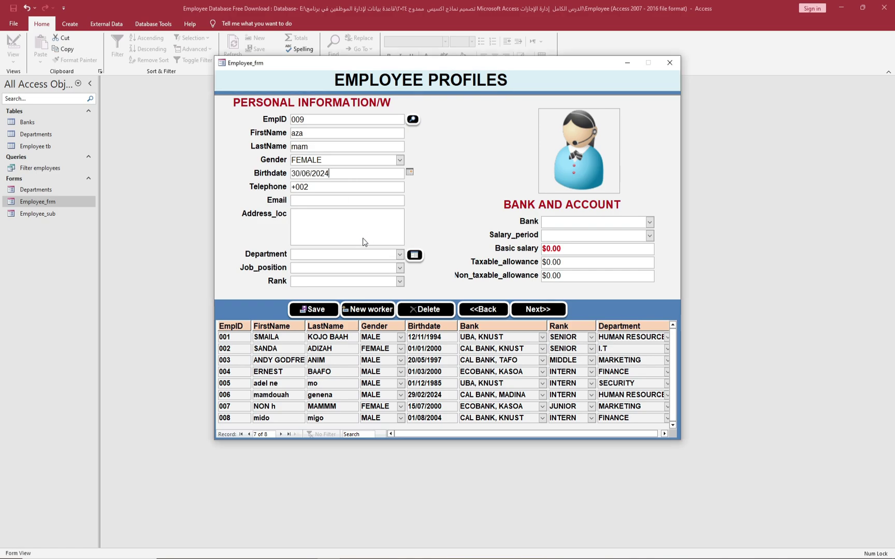
- Fill in the employee's telephone number, e-mail and address
{"action": "left_click", "coordinate": [321, 186]}
{"action": "key", "text": "BackSpace"}
{"action": "key", "text": "BackSpace"}
{"action": "type", "text": "m"}
{"action": "left_click", "coordinate": [312, 220]}
{"action": "type", "text": "cairo"}
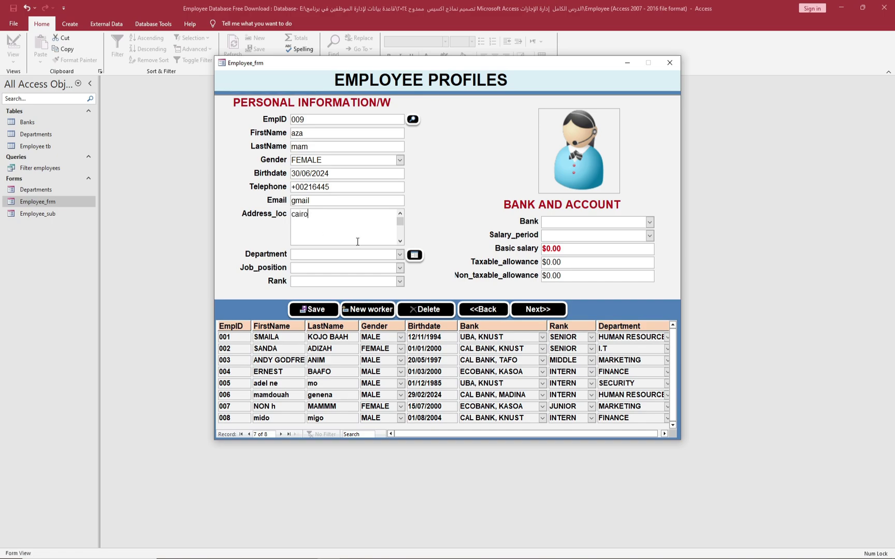
- Set department SALES DEPT, job position TEACHER and rank MIDDLE
{"action": "left_click", "coordinate": [325, 259]}
{"action": "left_click", "coordinate": [400, 254]}
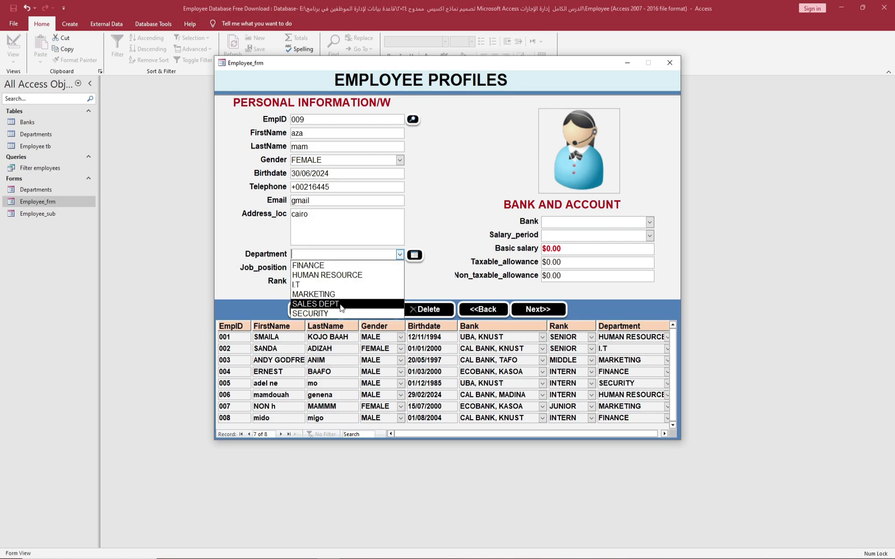
{"action": "left_click", "coordinate": [337, 305]}
{"action": "left_click", "coordinate": [351, 271]}
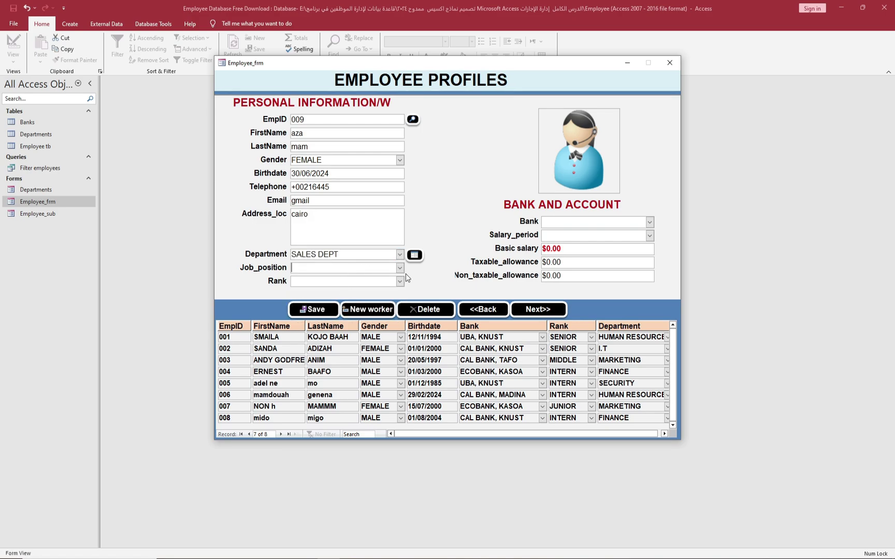
{"action": "left_click", "coordinate": [399, 267]}
{"action": "left_click", "coordinate": [316, 308]}
{"action": "left_click", "coordinate": [368, 282]}
{"action": "left_click", "coordinate": [400, 285]}
{"action": "left_click", "coordinate": [311, 322]}
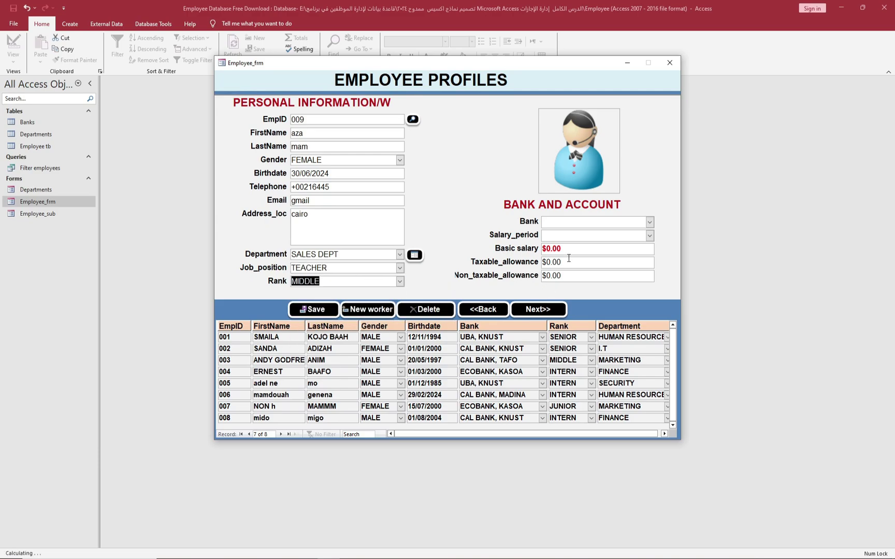
- Choose bank CAL BANK, TAFO, a MONTHLY salary period and the basic salary
{"action": "left_click", "coordinate": [649, 222]}
{"action": "left_click", "coordinate": [575, 264]}
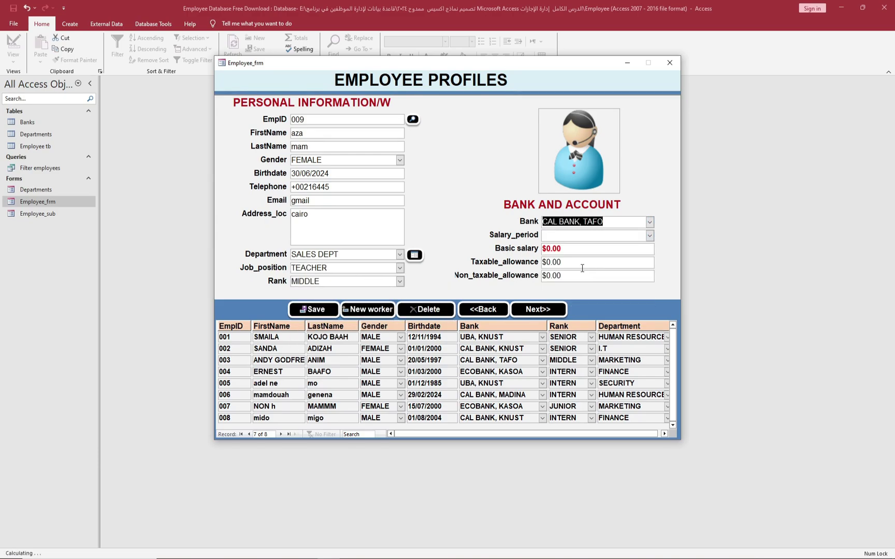
{"action": "left_click", "coordinate": [649, 236]}
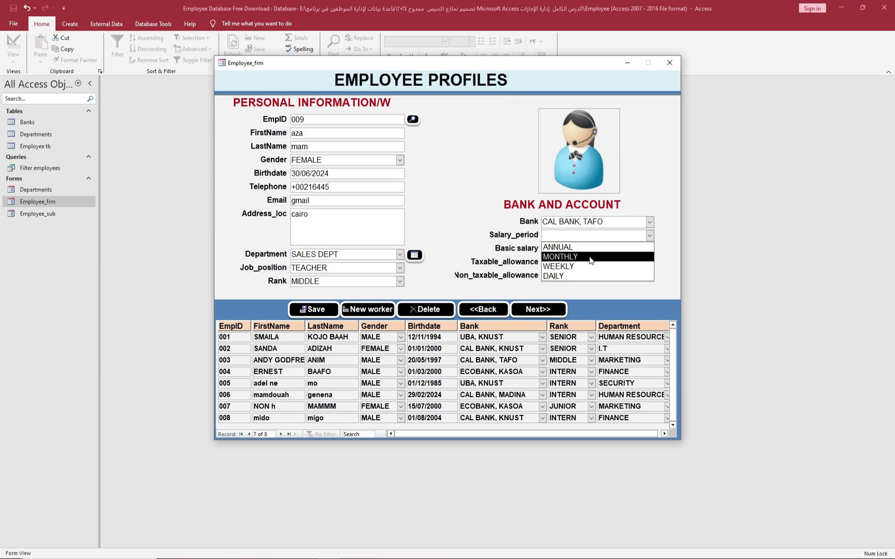
{"action": "left_click", "coordinate": [589, 258]}
{"action": "key", "text": "Tab"}
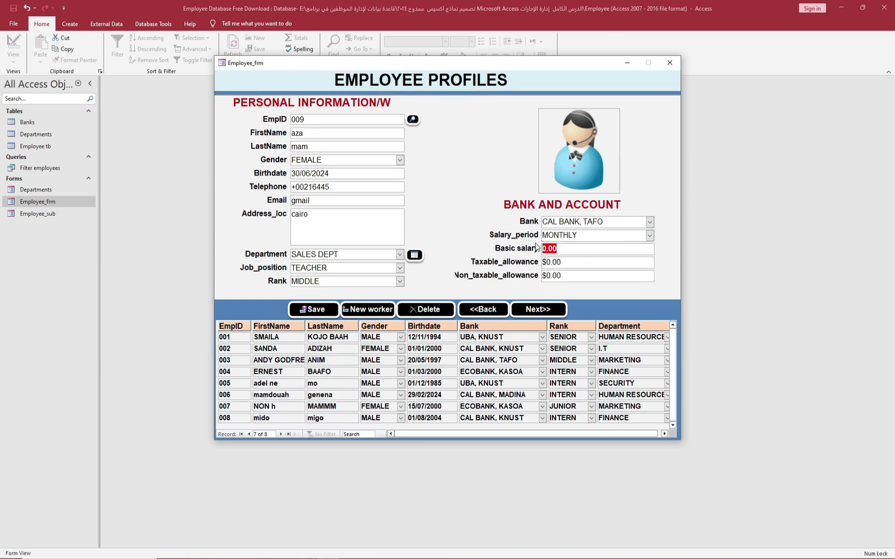
{"action": "type", "text": "95"}
{"action": "key", "text": "Tab"}
- Enter allowances of 1,150 taxable and 450 non-taxable, then save record 009
{"action": "type", "text": "1"}
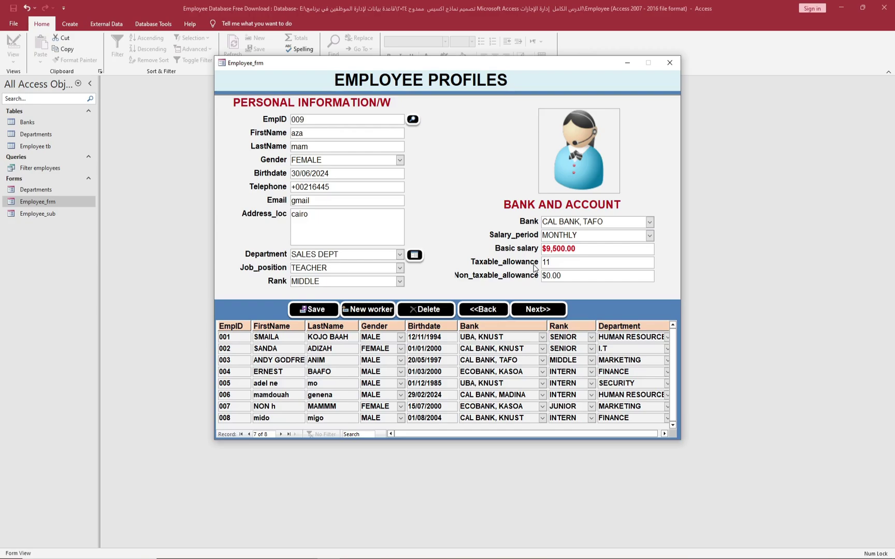
{"action": "type", "text": ",150"}
{"action": "key", "text": "Tab"}
{"action": "type", "text": "450"}
{"action": "left_click", "coordinate": [579, 262]}
{"action": "left_click", "coordinate": [599, 247]}
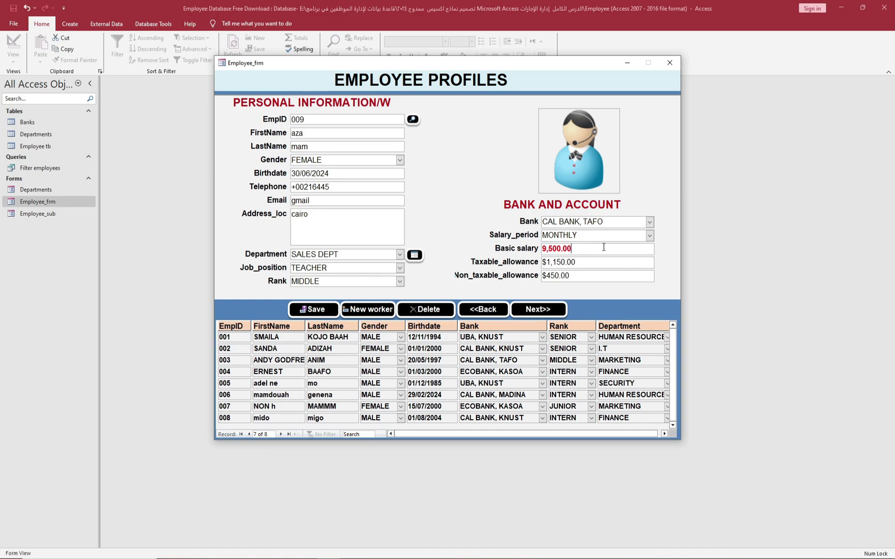
{"action": "left_click", "coordinate": [614, 237]}
{"action": "left_click", "coordinate": [314, 309]}
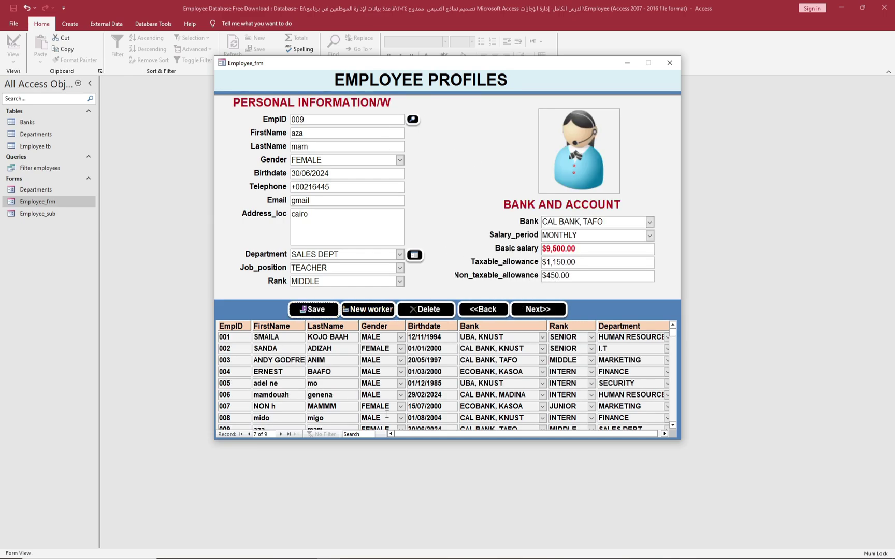
- Scroll the employee list to verify row 009, select record 001, then close Employee_frm
{"action": "scroll", "coordinate": [518, 409], "scroll_direction": "down", "scroll_amount": 2}
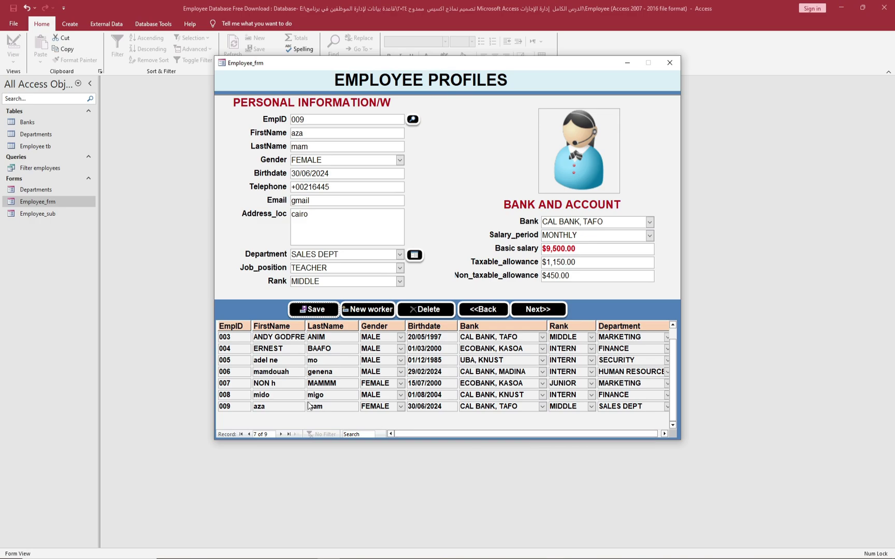
{"action": "scroll", "coordinate": [311, 404], "scroll_direction": "up", "scroll_amount": 2}
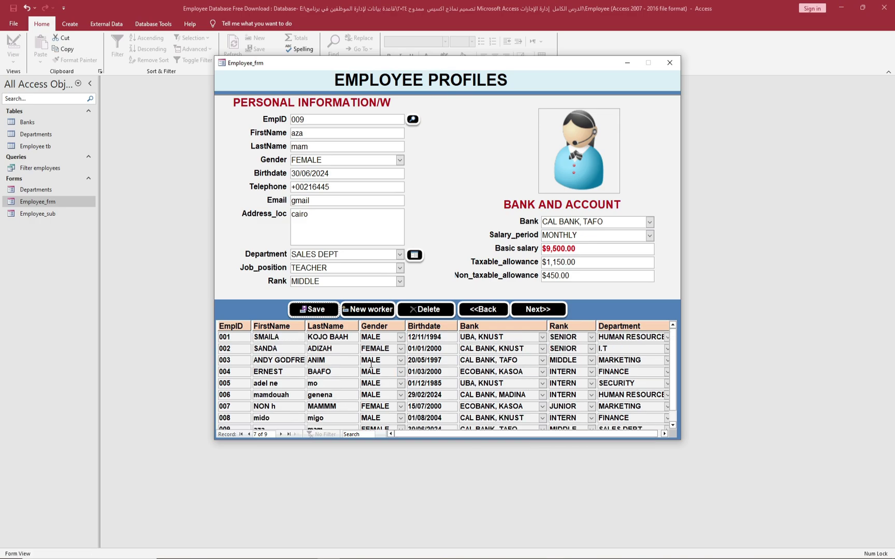
{"action": "left_click", "coordinate": [237, 337]}
{"action": "scroll", "coordinate": [242, 410], "scroll_direction": "down", "scroll_amount": 2}
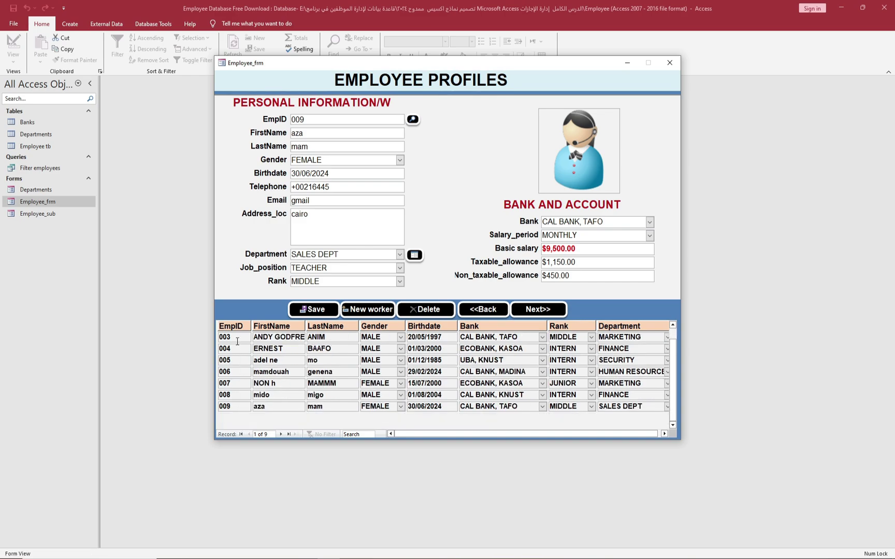
{"action": "scroll", "coordinate": [237, 341], "scroll_direction": "up", "scroll_amount": 2}
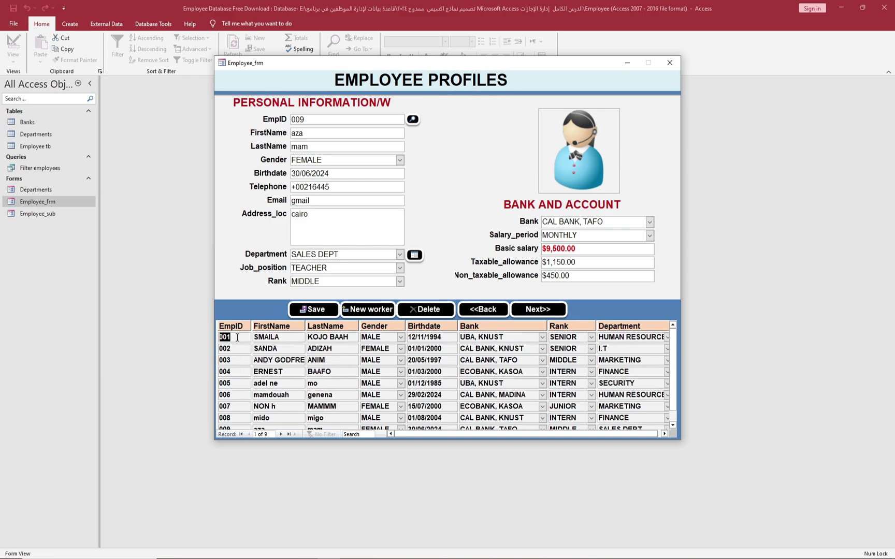
{"action": "left_click", "coordinate": [669, 61]}
{"action": "left_click", "coordinate": [60, 168]}
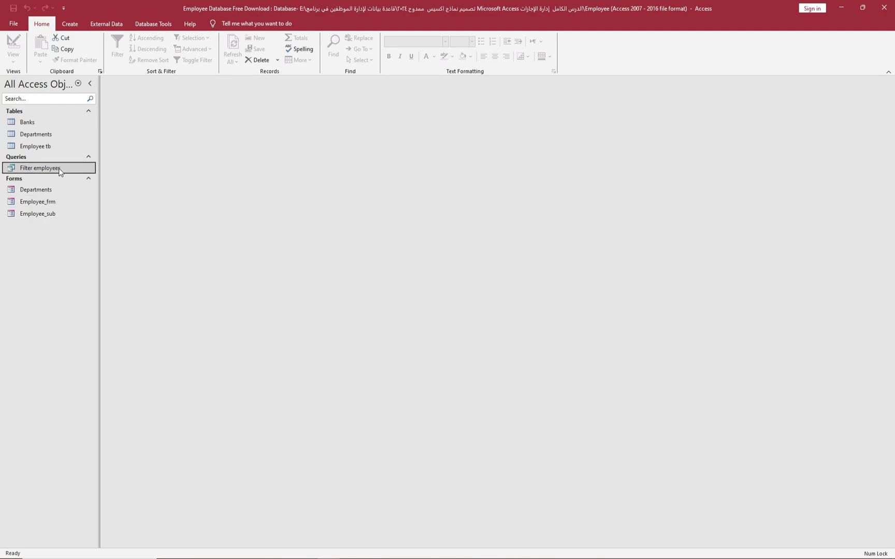
{"action": "right_click", "coordinate": [60, 168]}
{"action": "left_click", "coordinate": [78, 186]}
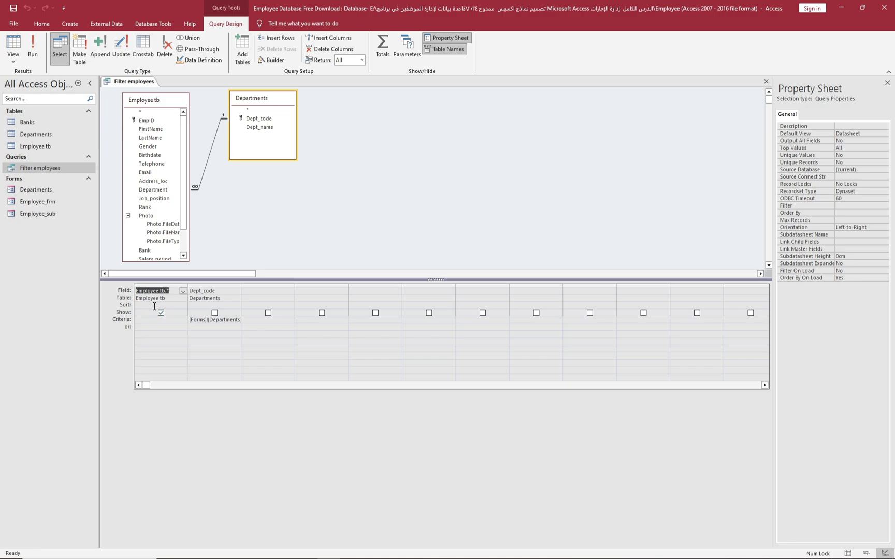
{"action": "left_click", "coordinate": [154, 306]}
{"action": "left_click", "coordinate": [183, 305]}
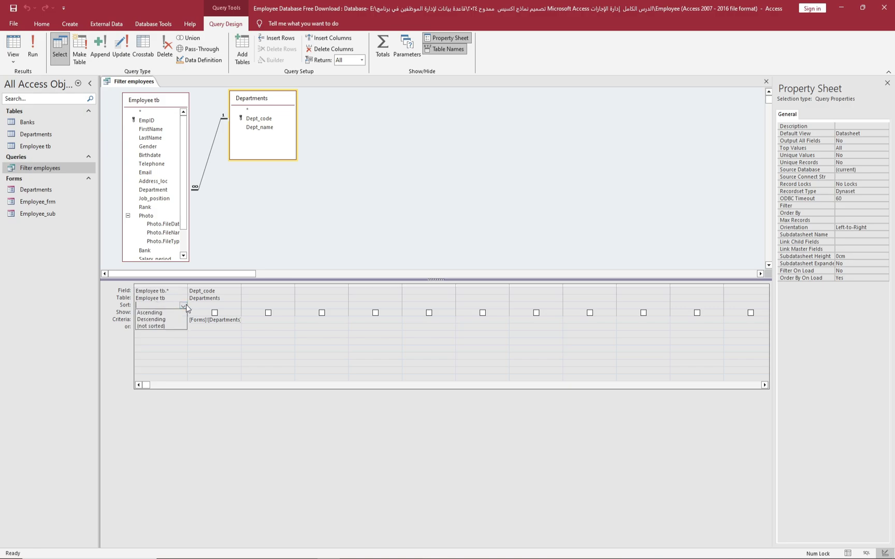
{"action": "left_click", "coordinate": [150, 319]}
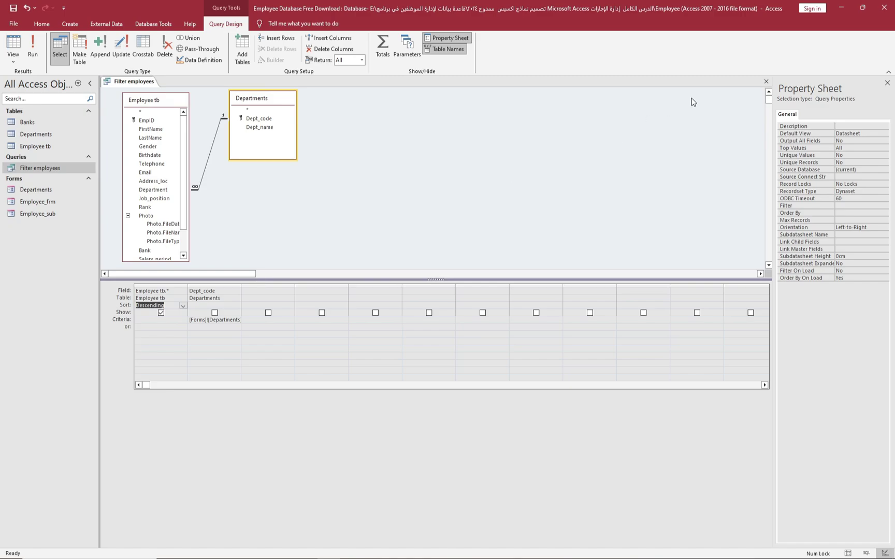
{"action": "left_click", "coordinate": [766, 82]}
{"action": "left_click", "coordinate": [410, 311]}
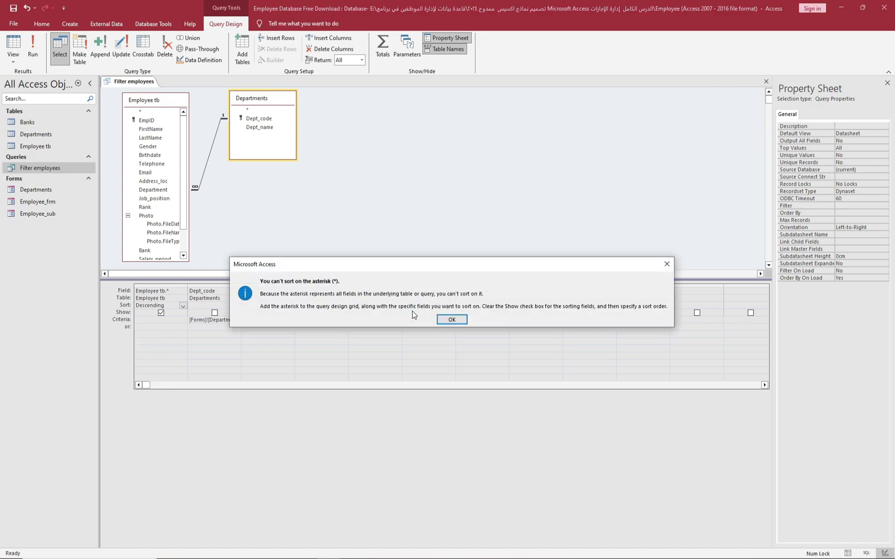
{"action": "left_click", "coordinate": [452, 321]}
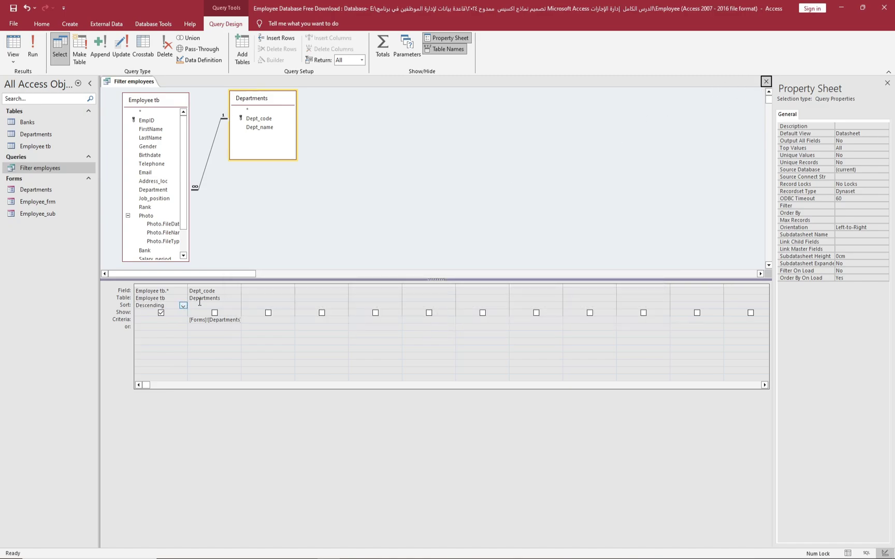
{"action": "left_click", "coordinate": [766, 81]}
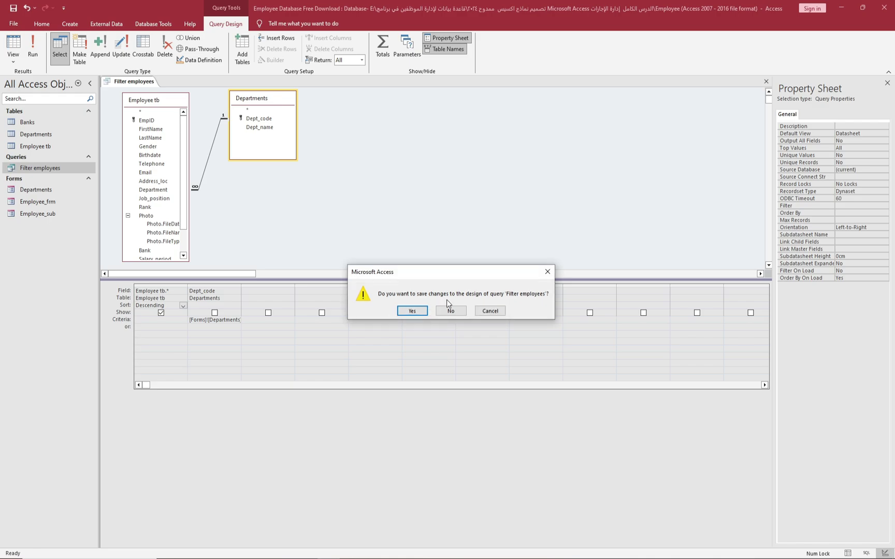
{"action": "left_click", "coordinate": [419, 311]}
{"action": "left_click", "coordinate": [410, 317]}
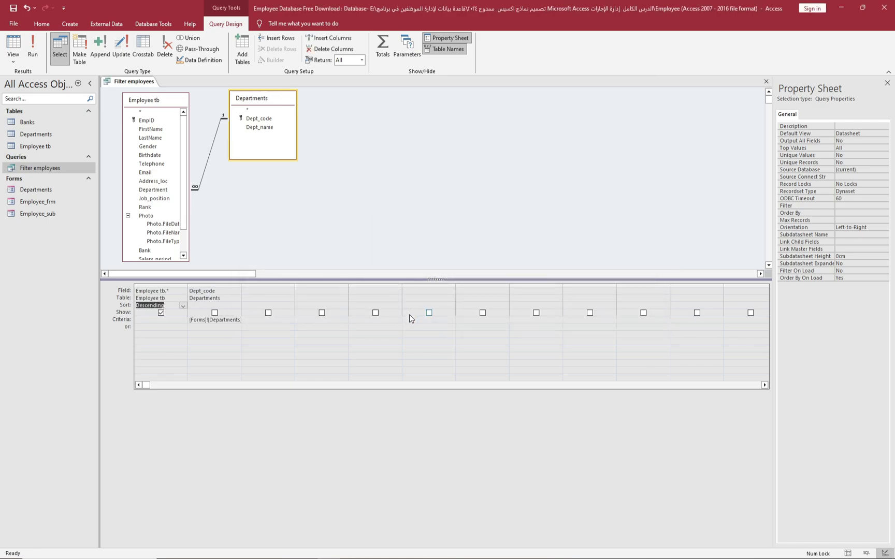
{"action": "key", "text": "Delete"}
{"action": "left_click", "coordinate": [766, 81]}
{"action": "left_click", "coordinate": [420, 310]}
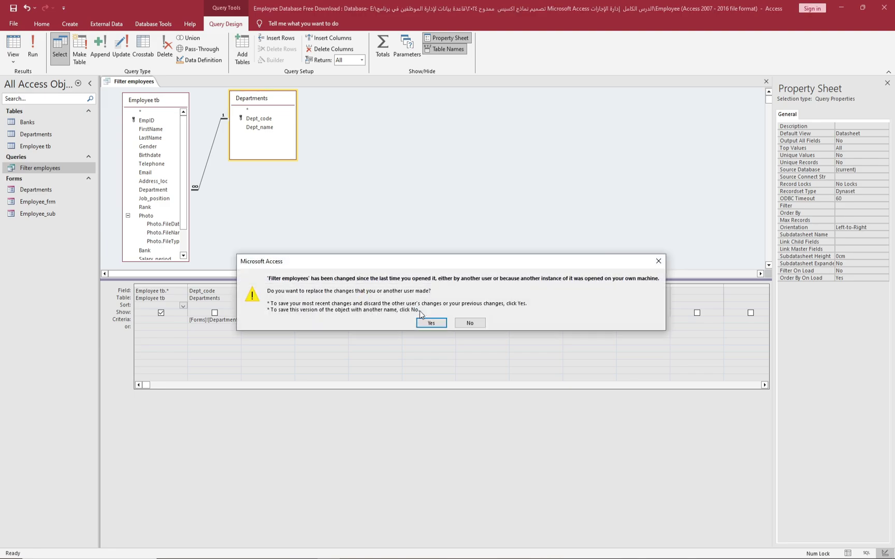
{"action": "left_click", "coordinate": [468, 323]}
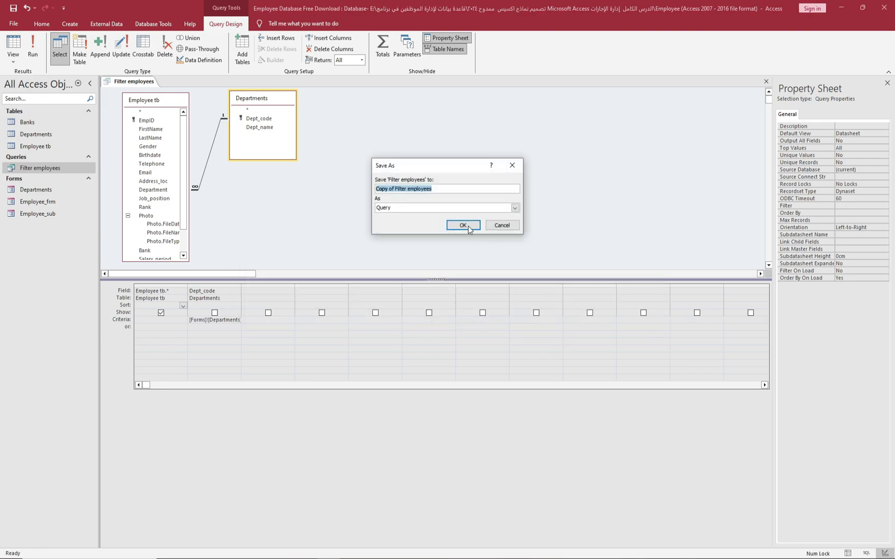
{"action": "left_click", "coordinate": [502, 225]}
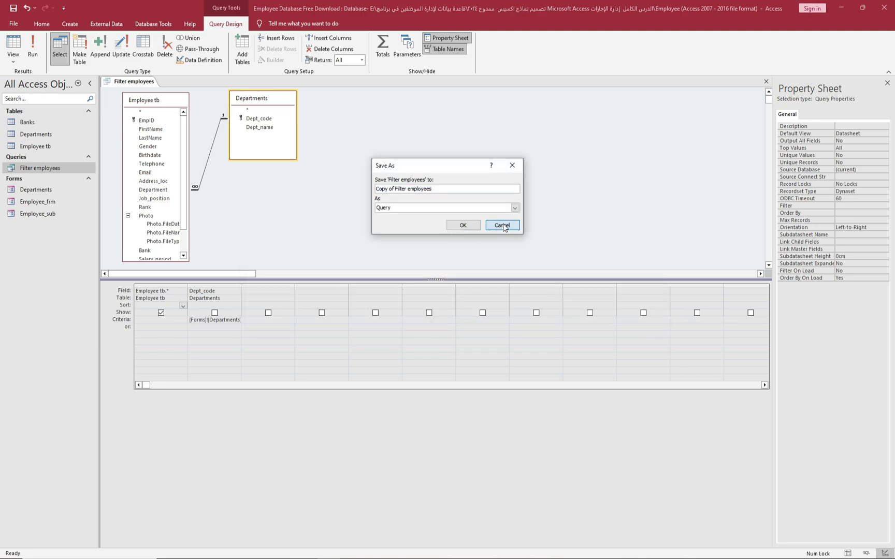
{"action": "left_click", "coordinate": [765, 81]}
- Discard the query changes and start a Record Source query for Employee_sub in Design View
{"action": "left_click", "coordinate": [452, 310]}
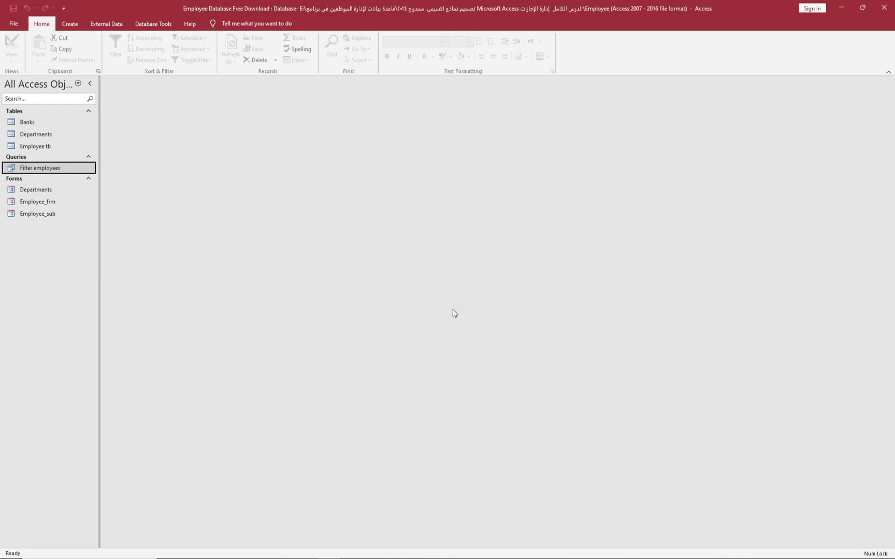
{"action": "left_click", "coordinate": [54, 203]}
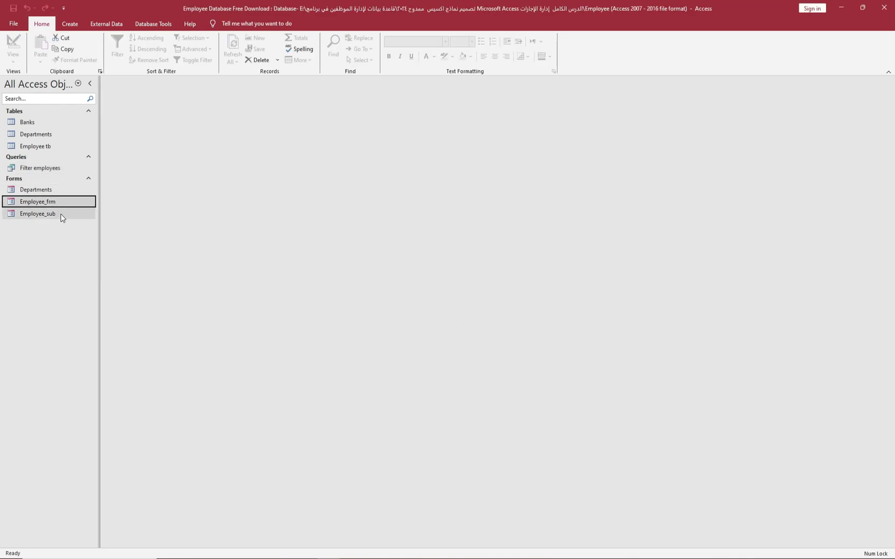
{"action": "right_click", "coordinate": [59, 213]}
{"action": "left_click", "coordinate": [83, 244]}
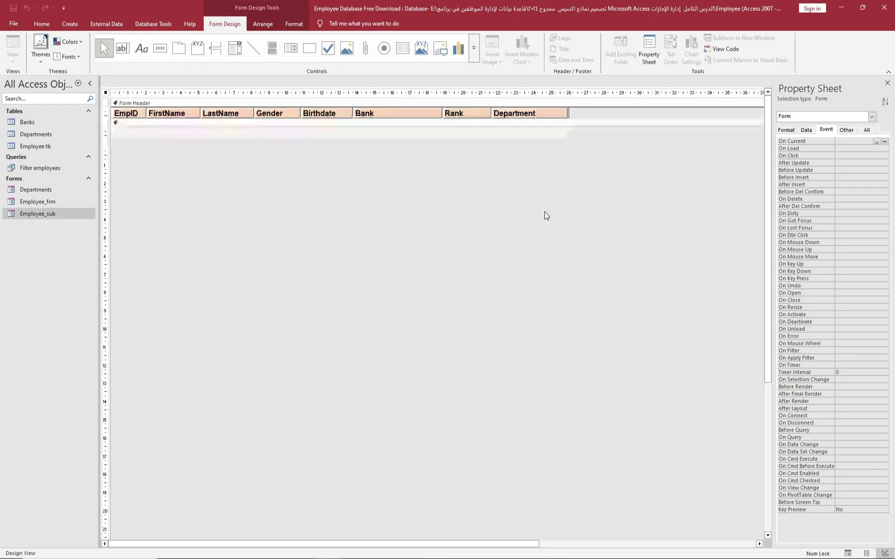
{"action": "left_click", "coordinate": [805, 130]}
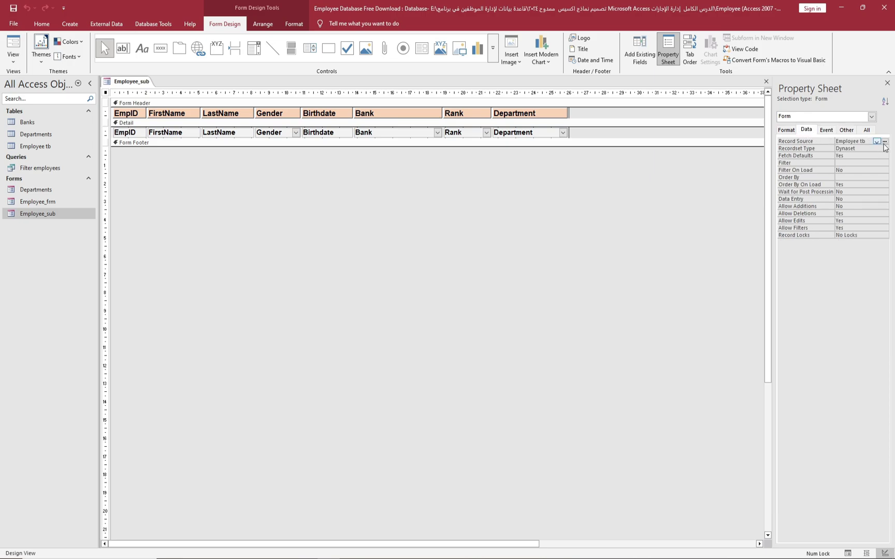
{"action": "left_click", "coordinate": [884, 141]}
{"action": "left_click", "coordinate": [431, 313]}
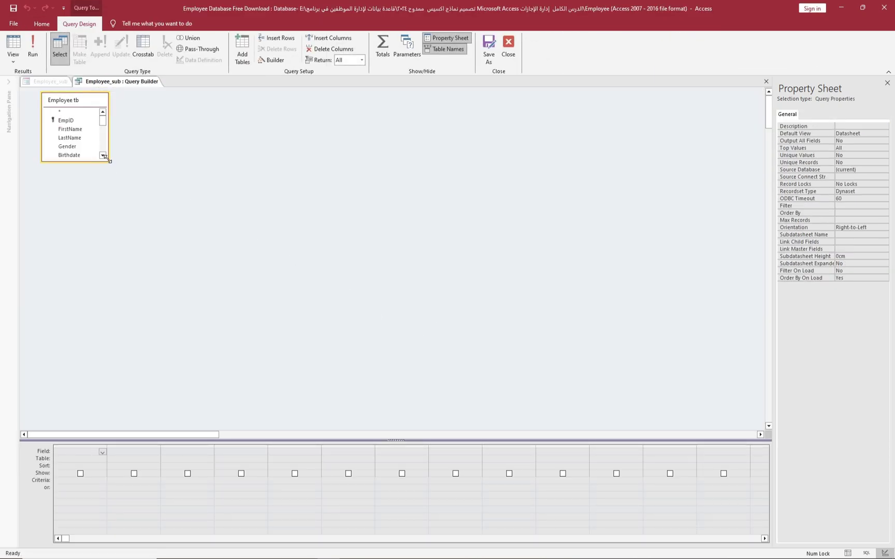
- Add every Employee tb field to the grid, sort EmpID Descending, and keep the query
{"action": "left_click_drag", "start_coordinate": [108, 161], "coordinate": [169, 293]}
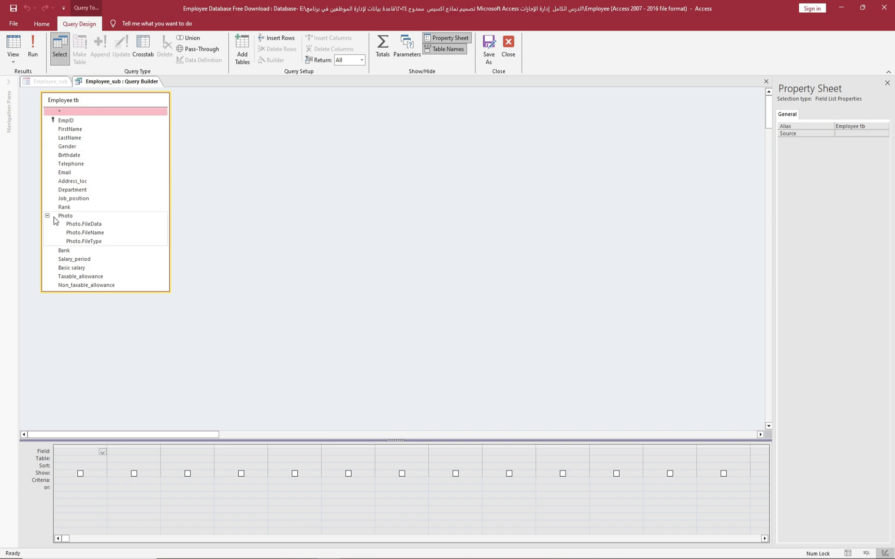
{"action": "left_click", "coordinate": [47, 216]}
{"action": "left_click", "coordinate": [90, 122]}
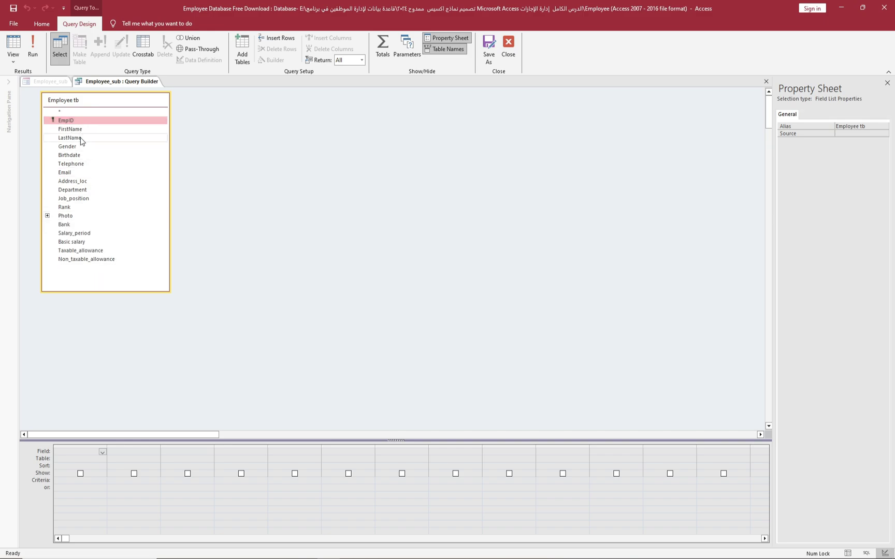
{"action": "left_click", "coordinate": [86, 261], "text": "ctrl"}
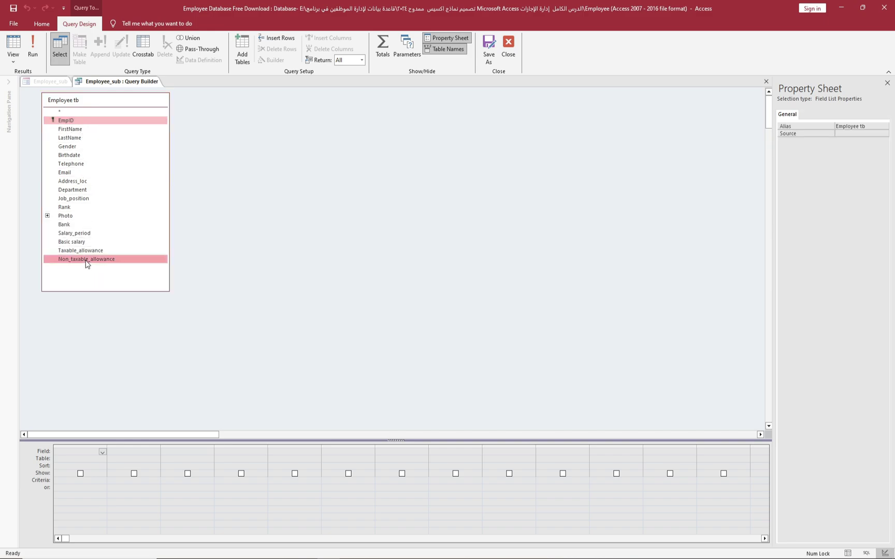
{"action": "left_click", "coordinate": [70, 122], "text": "shift"}
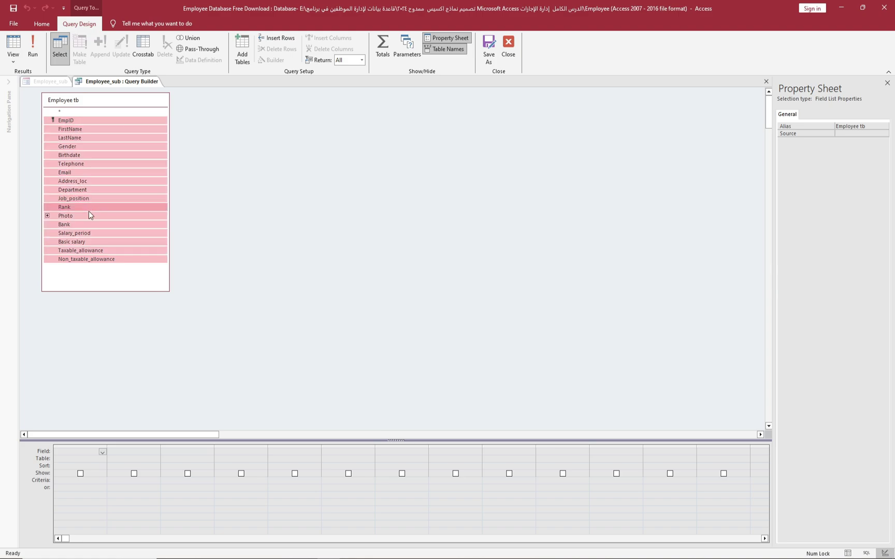
{"action": "mouse_move", "coordinate": [62, 118]}
{"action": "left_mouse_down"}
{"action": "mouse_move", "coordinate": [87, 471]}
{"action": "mouse_move", "coordinate": [87, 455]}
{"action": "left_mouse_up"}
{"action": "double_click", "coordinate": [87, 468]}
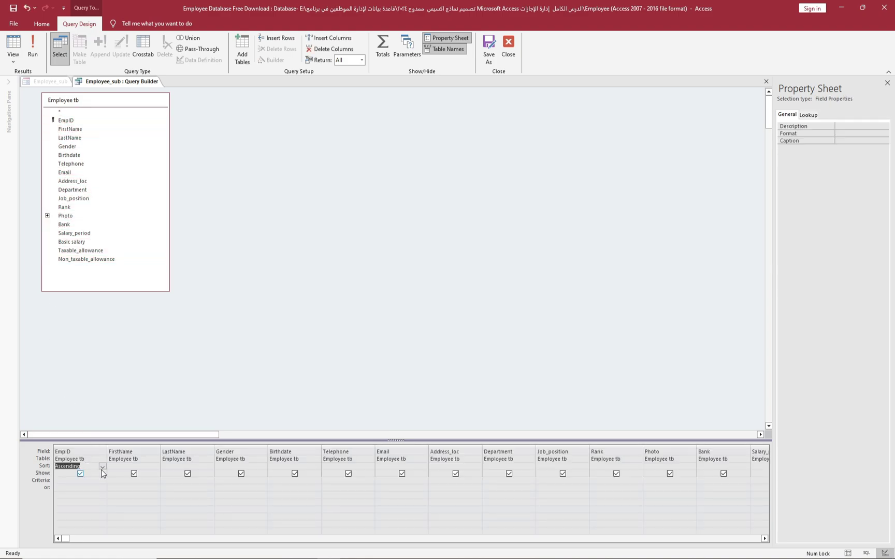
{"action": "double_click", "coordinate": [91, 467]}
{"action": "left_click", "coordinate": [766, 81]}
{"action": "left_click", "coordinate": [415, 321]}
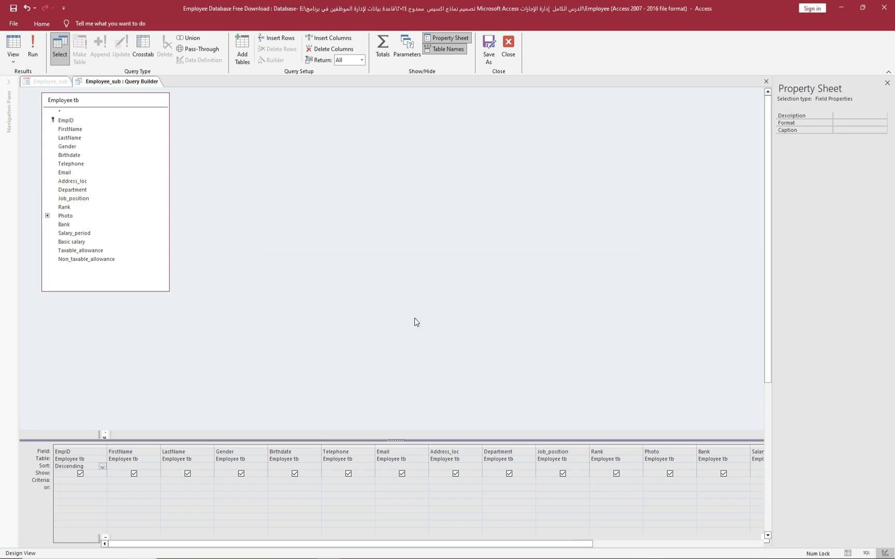
- Save and close the Employee_sub design, reopen Employee_frm, and select an employee in the list
{"action": "left_click", "coordinate": [766, 81]}
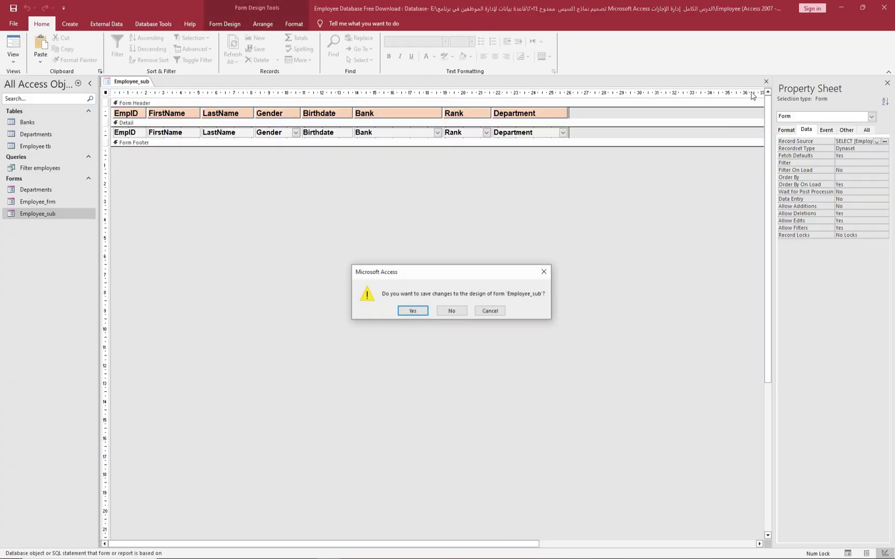
{"action": "left_click", "coordinate": [421, 310]}
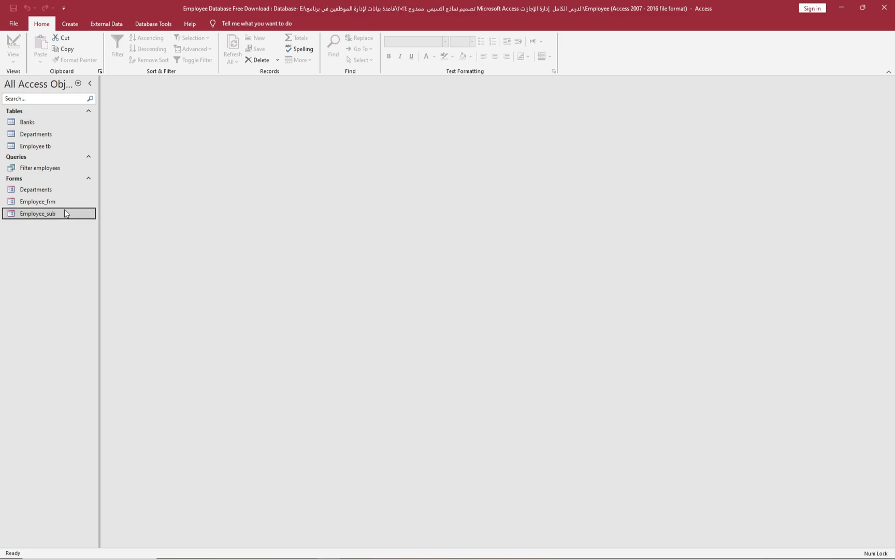
{"action": "left_click", "coordinate": [56, 202]}
{"action": "double_click", "coordinate": [56, 202]}
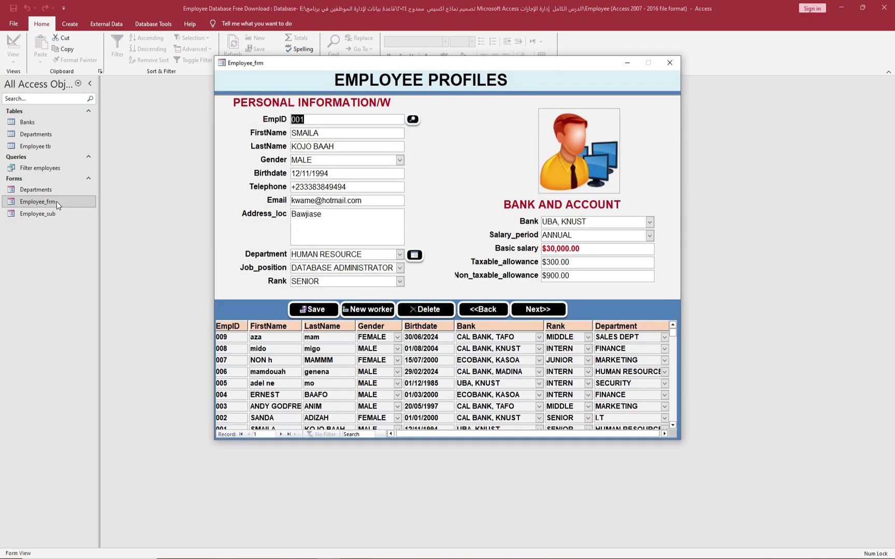
{"action": "left_click", "coordinate": [230, 337]}
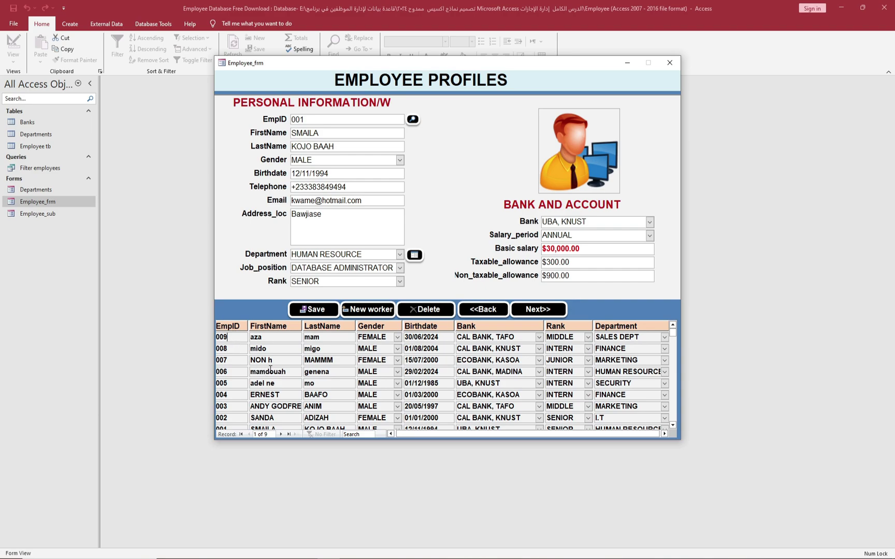
{"action": "double_click", "coordinate": [279, 351]}
- Find an employee by name with the search box, then step to the next and previous records
{"action": "left_click", "coordinate": [412, 119]}
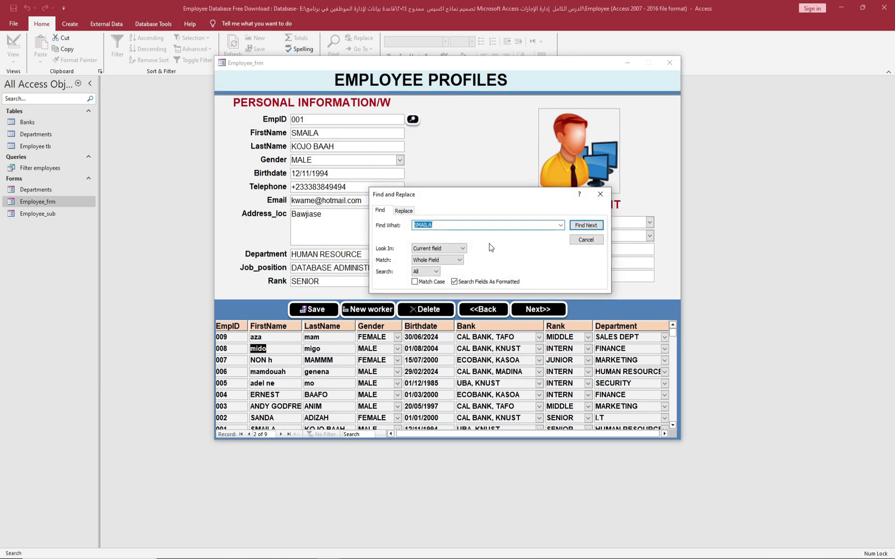
{"action": "type", "text": "mido"}
{"action": "left_click", "coordinate": [595, 226]}
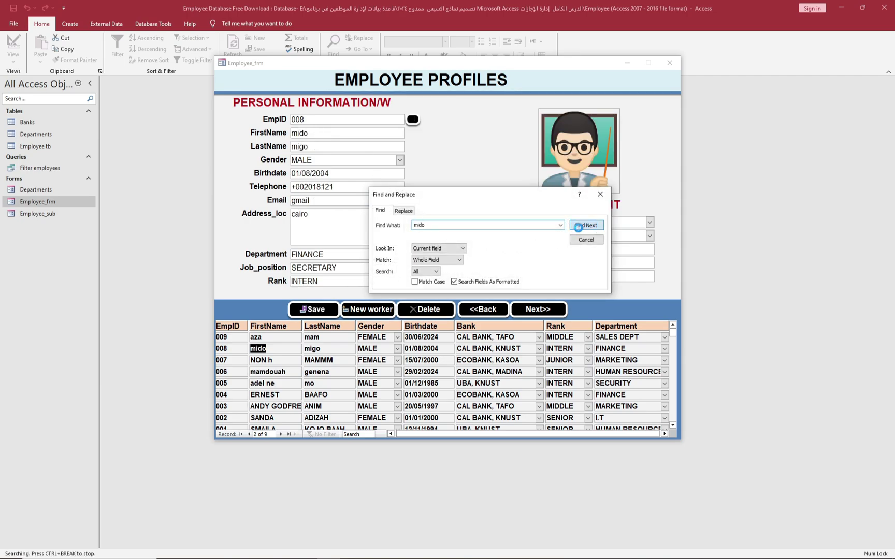
{"action": "left_click", "coordinate": [595, 242]}
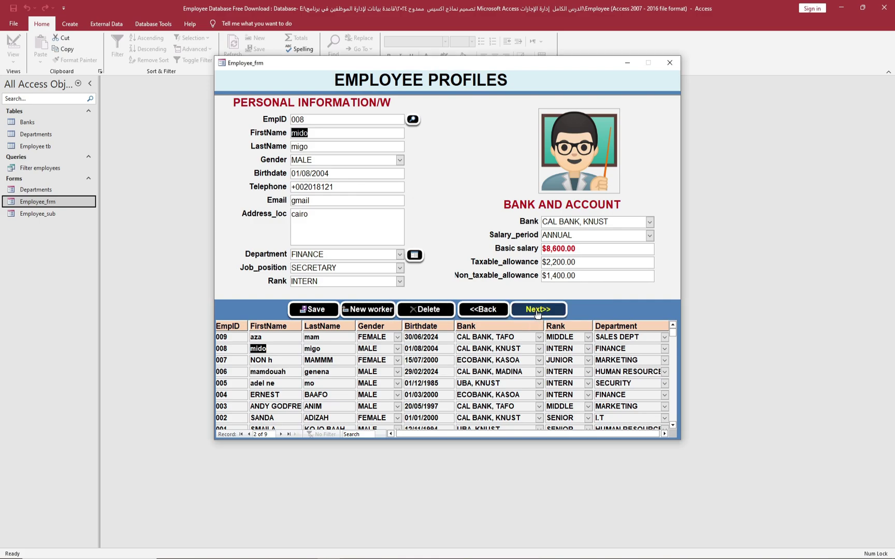
{"action": "left_click", "coordinate": [538, 311]}
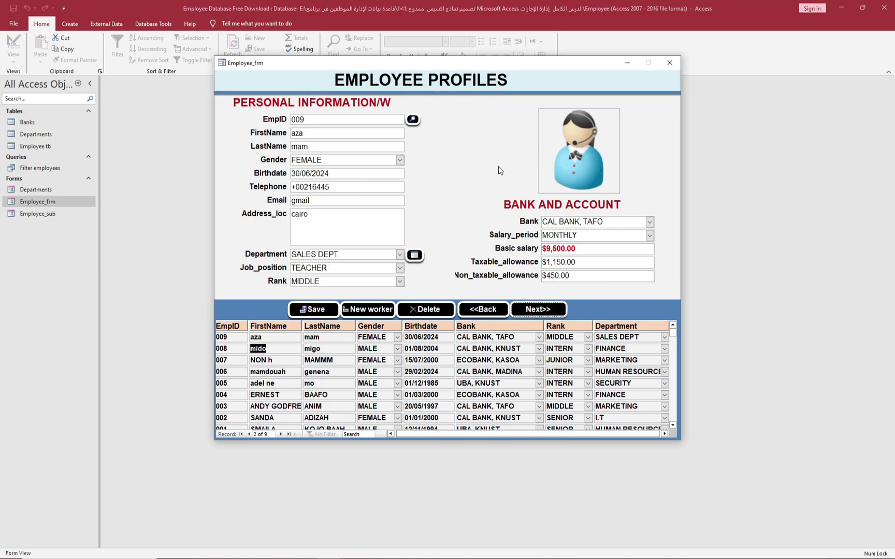
{"action": "left_click", "coordinate": [487, 311]}
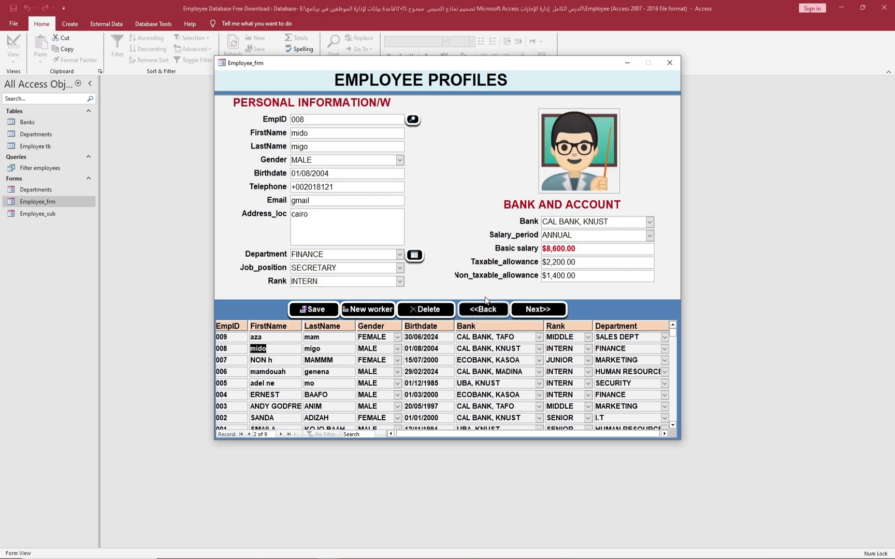
{"action": "left_click", "coordinate": [670, 63]}
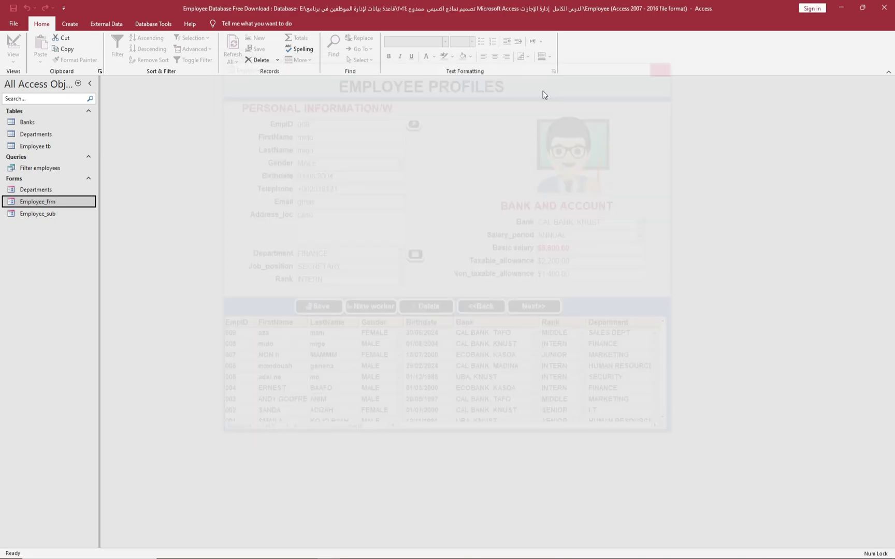
{"action": "double_click", "coordinate": [35, 126]}
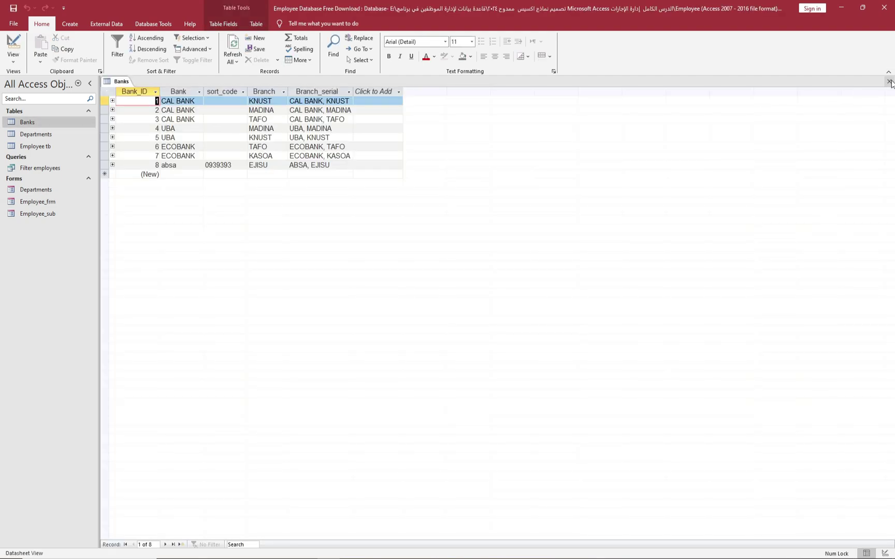
{"action": "left_click", "coordinate": [888, 81]}
{"action": "right_click", "coordinate": [41, 125]}
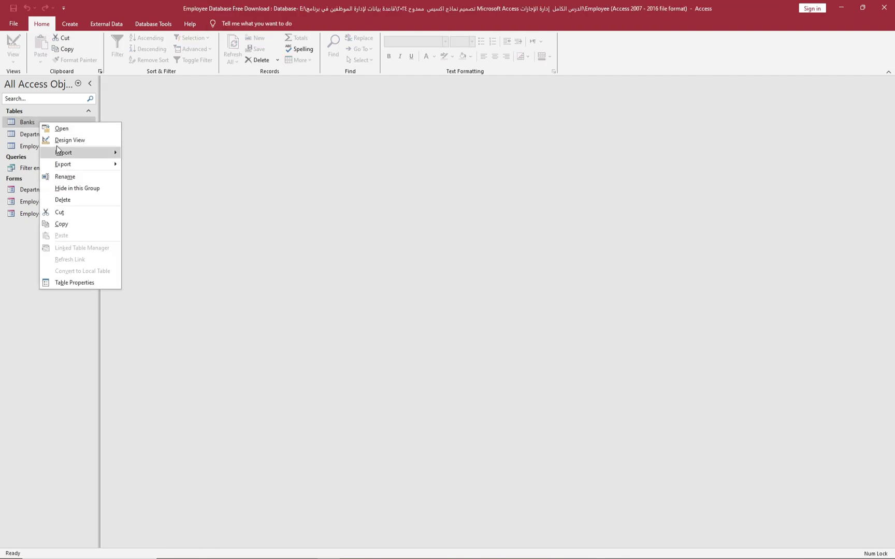
{"action": "left_click", "coordinate": [60, 140]}
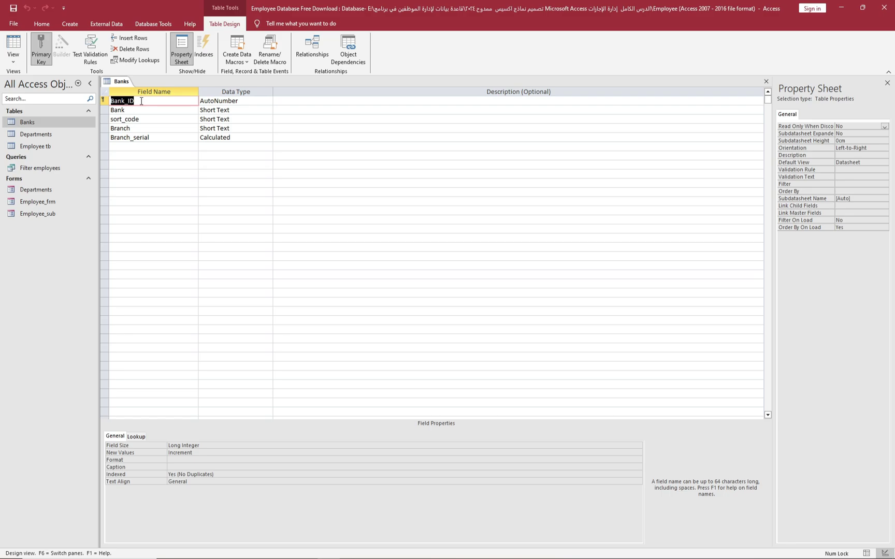
{"action": "left_click", "coordinate": [144, 119]}
{"action": "left_click_drag", "start_coordinate": [144, 119], "coordinate": [117, 119]}
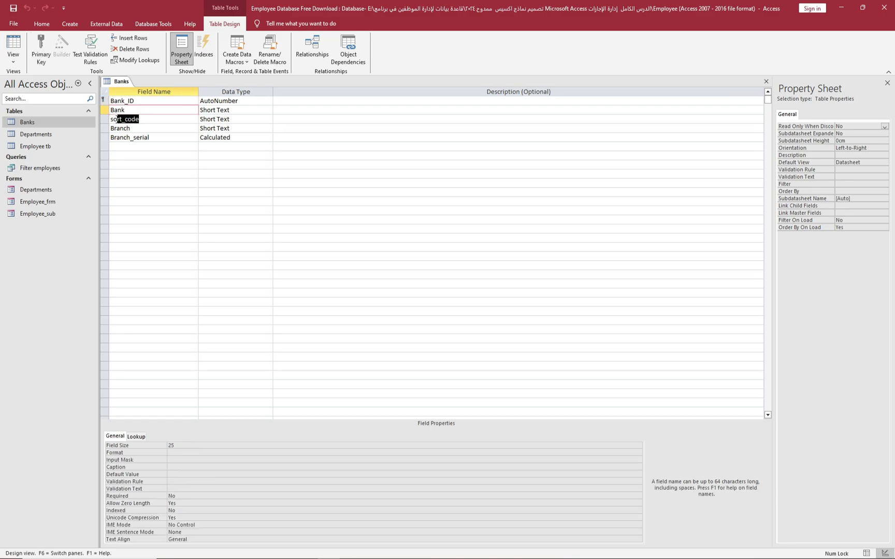
{"action": "left_click", "coordinate": [129, 130]}
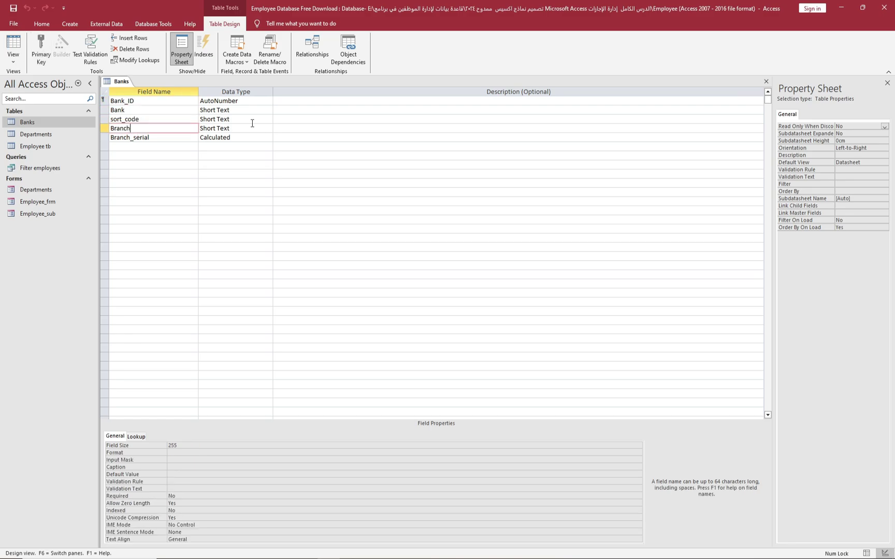
{"action": "left_click", "coordinate": [765, 82]}
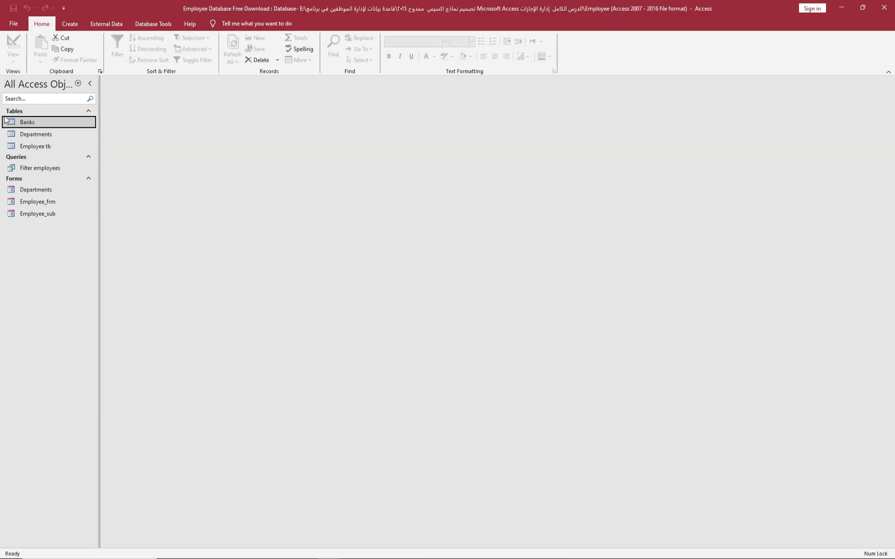
{"action": "double_click", "coordinate": [28, 123]}
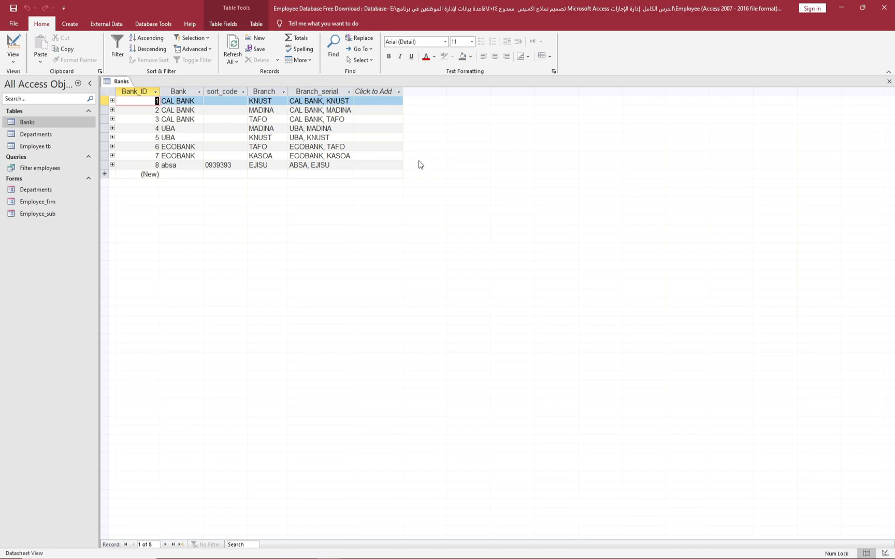
{"action": "left_click", "coordinate": [889, 81]}
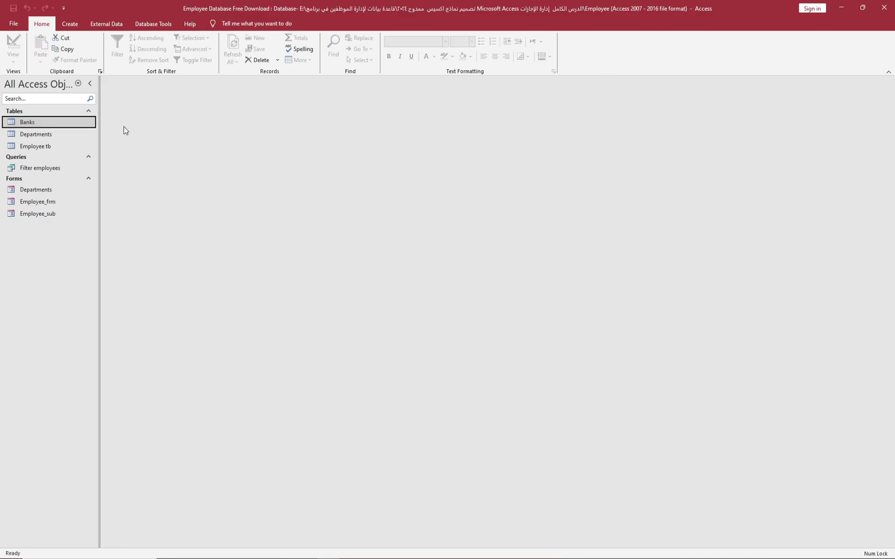
{"action": "double_click", "coordinate": [46, 135]}
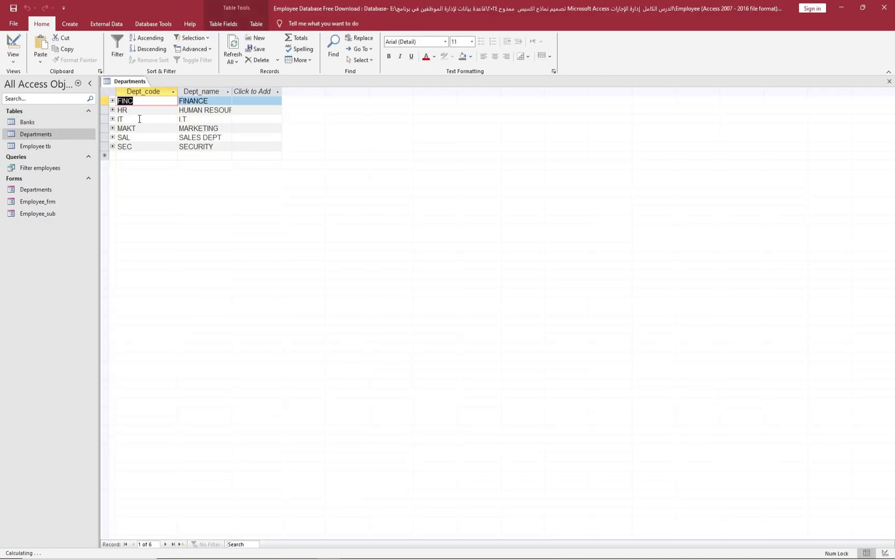
{"action": "left_click", "coordinate": [889, 81]}
{"action": "right_click", "coordinate": [65, 136]}
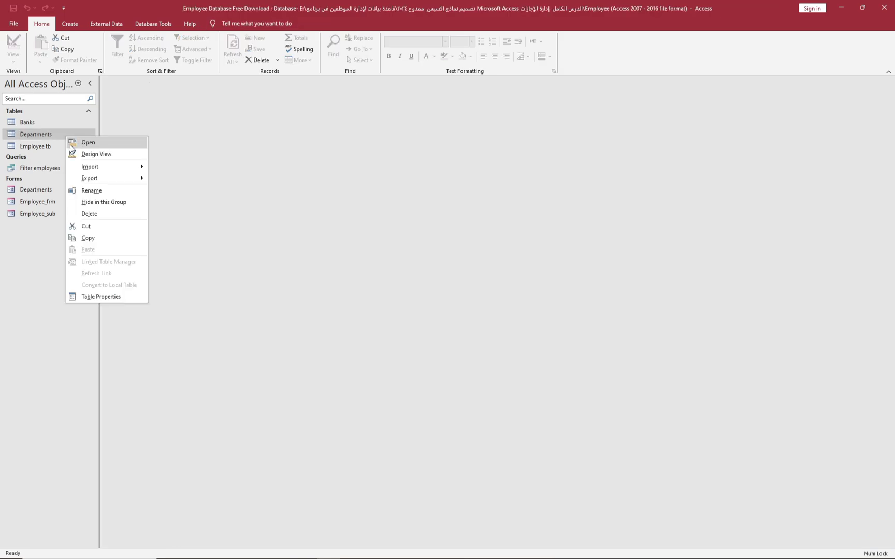
{"action": "left_click", "coordinate": [75, 155]}
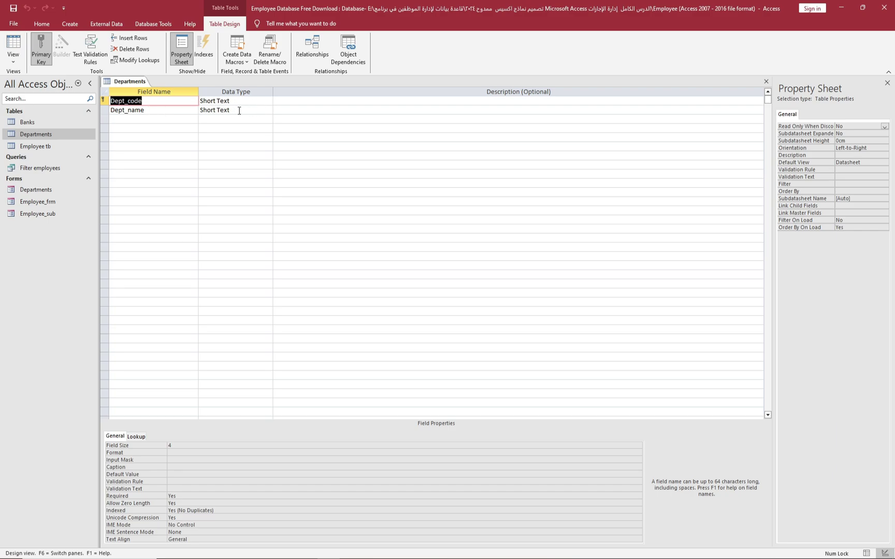
{"action": "left_click", "coordinate": [766, 82]}
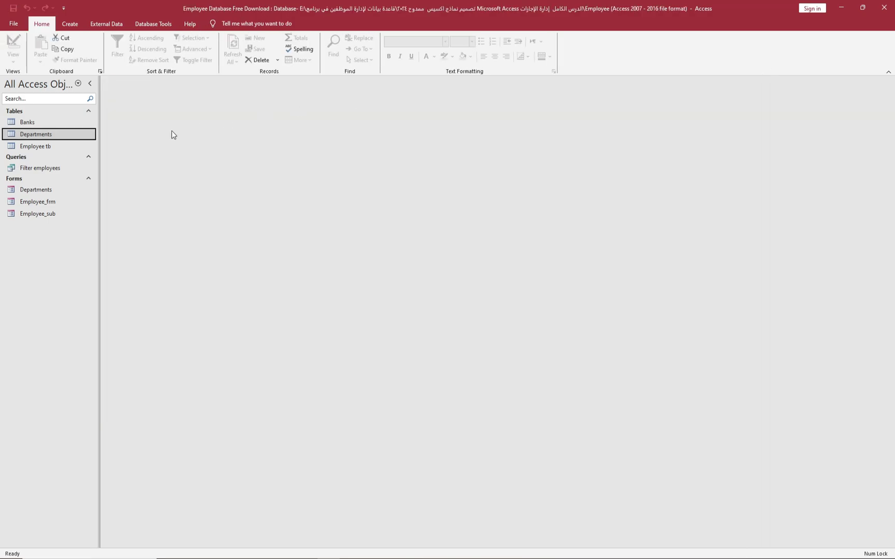
- View the Employee tb datasheet, then open its design and check EmpID's 000 format
{"action": "double_click", "coordinate": [41, 148]}
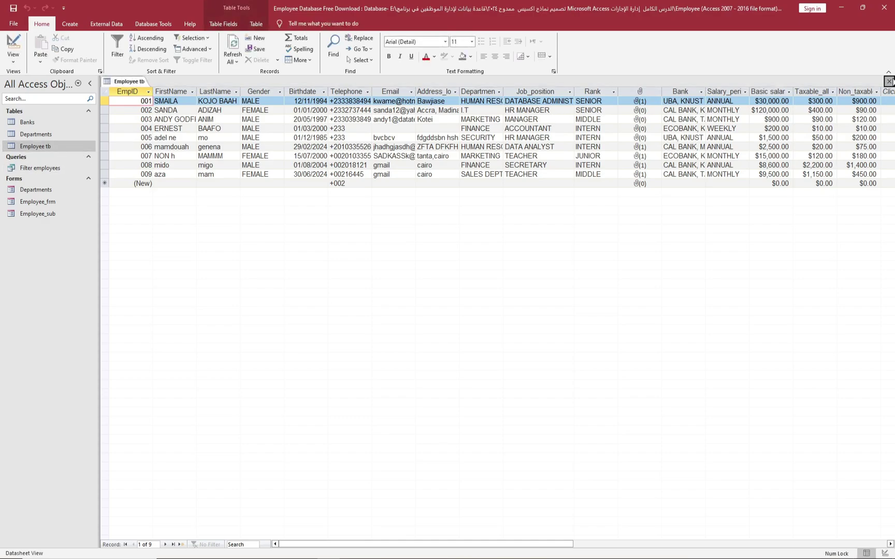
{"action": "left_click", "coordinate": [888, 82]}
{"action": "right_click", "coordinate": [65, 151]}
{"action": "left_click", "coordinate": [75, 161]}
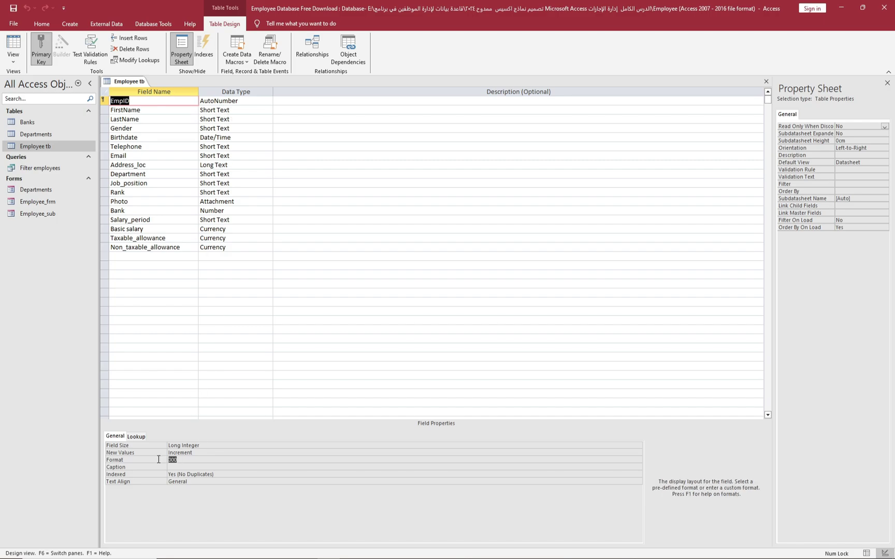
{"action": "left_click", "coordinate": [180, 460]}
{"action": "double_click", "coordinate": [168, 461]}
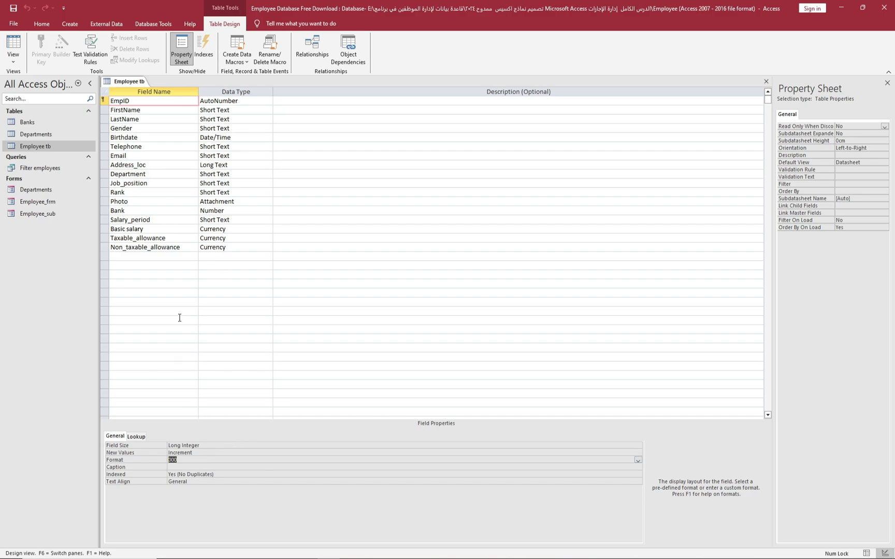
- Inspect FirstName (size 40), LastName and Gender, including Gender's MALE/FEMALE lookup list
{"action": "left_click", "coordinate": [149, 109]}
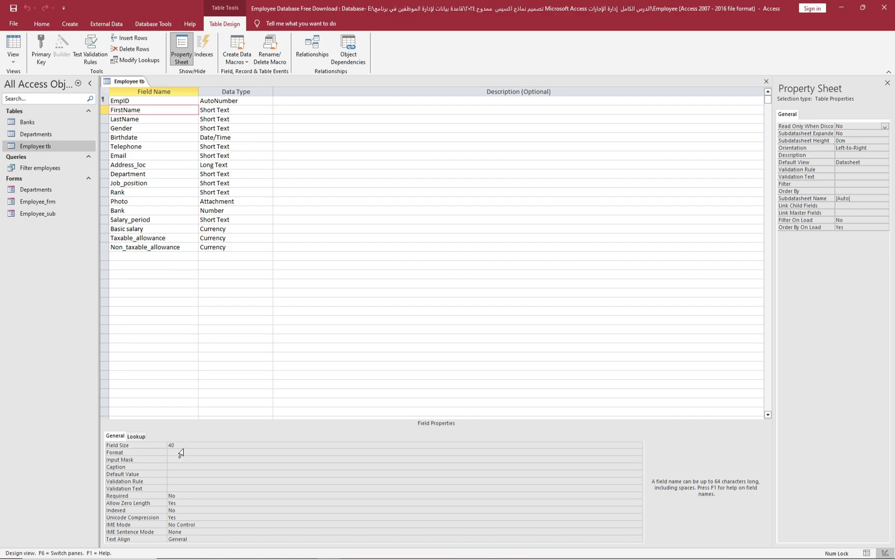
{"action": "left_click", "coordinate": [181, 446]}
{"action": "left_click", "coordinate": [158, 446]}
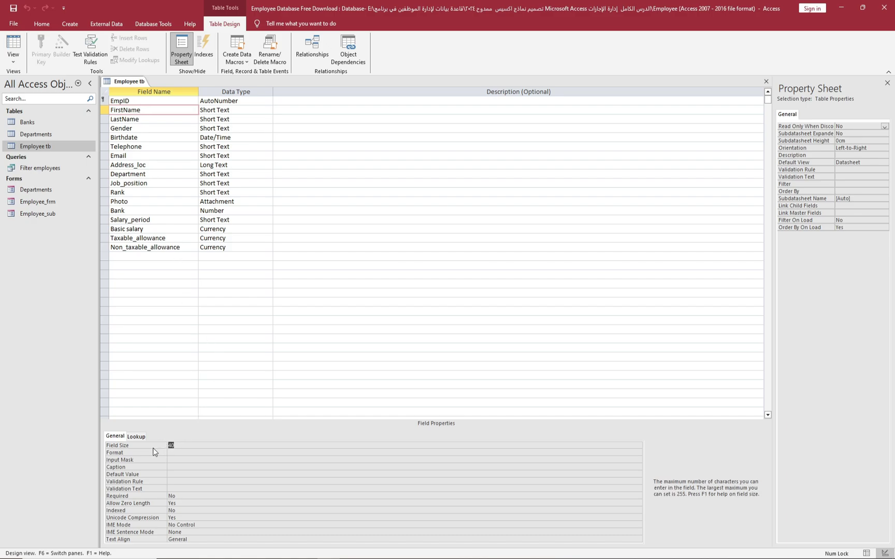
{"action": "left_click", "coordinate": [160, 120]}
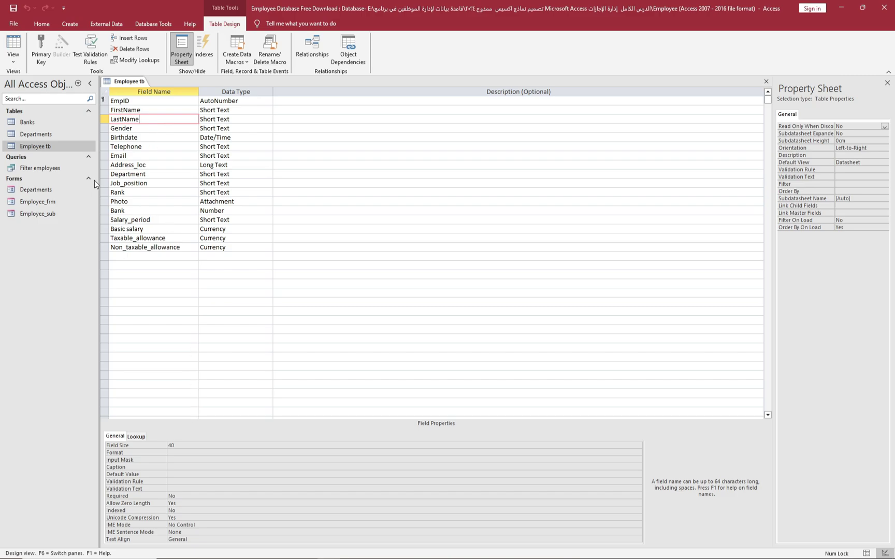
{"action": "left_click", "coordinate": [151, 127]}
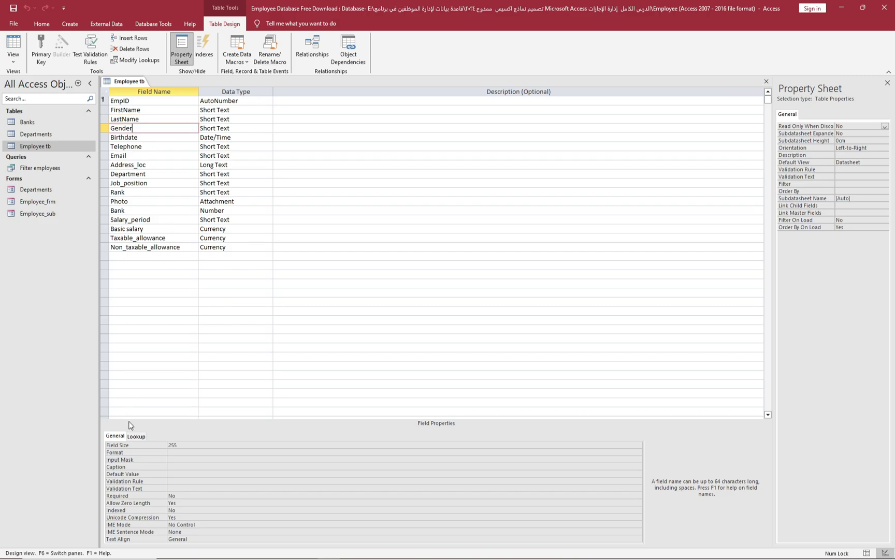
{"action": "left_click", "coordinate": [136, 436]}
{"action": "left_click", "coordinate": [257, 460]}
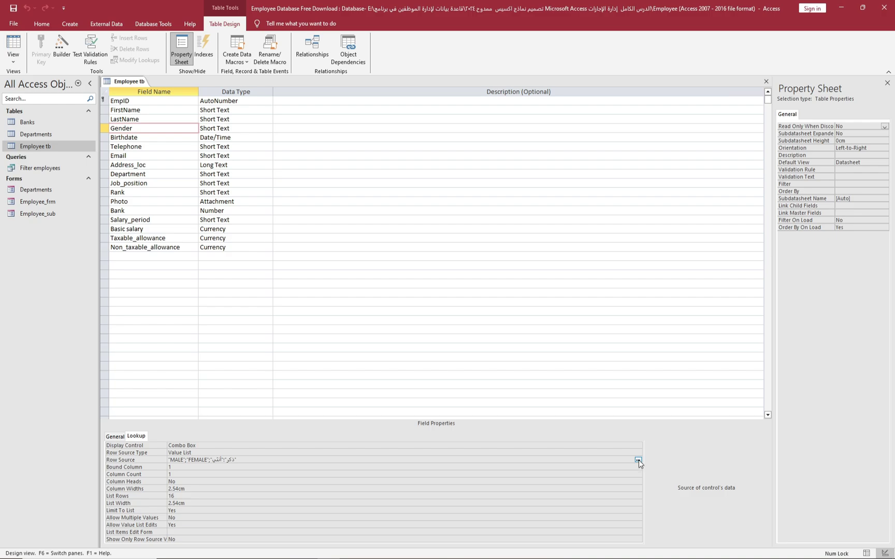
{"action": "left_click", "coordinate": [638, 460]}
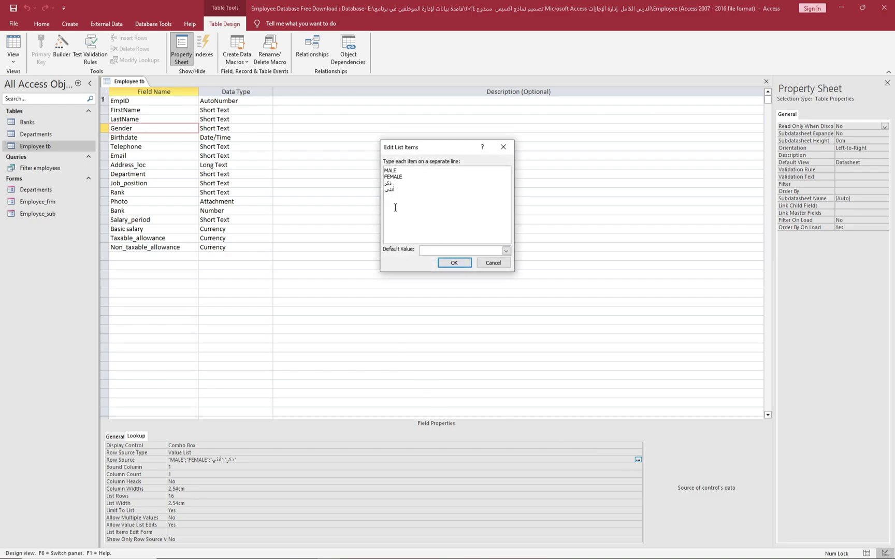
{"action": "left_click", "coordinate": [492, 262]}
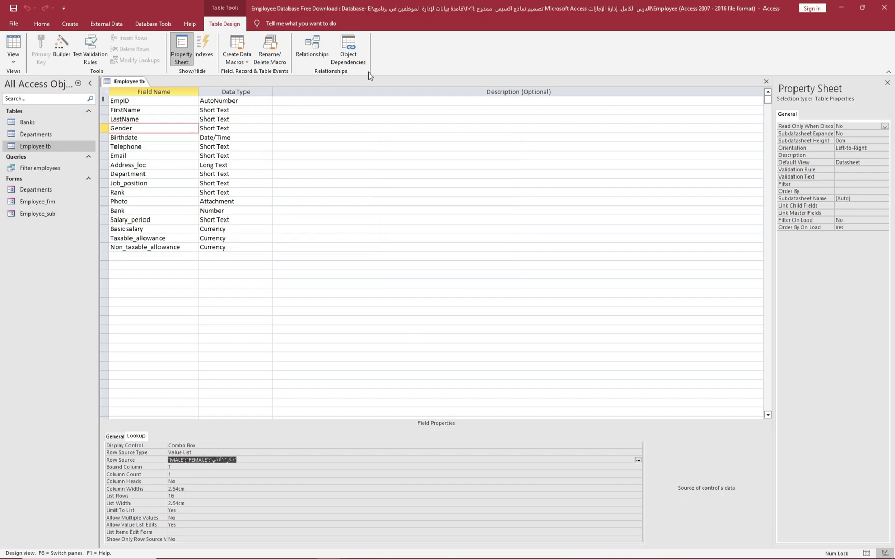
{"action": "left_click", "coordinate": [159, 138]}
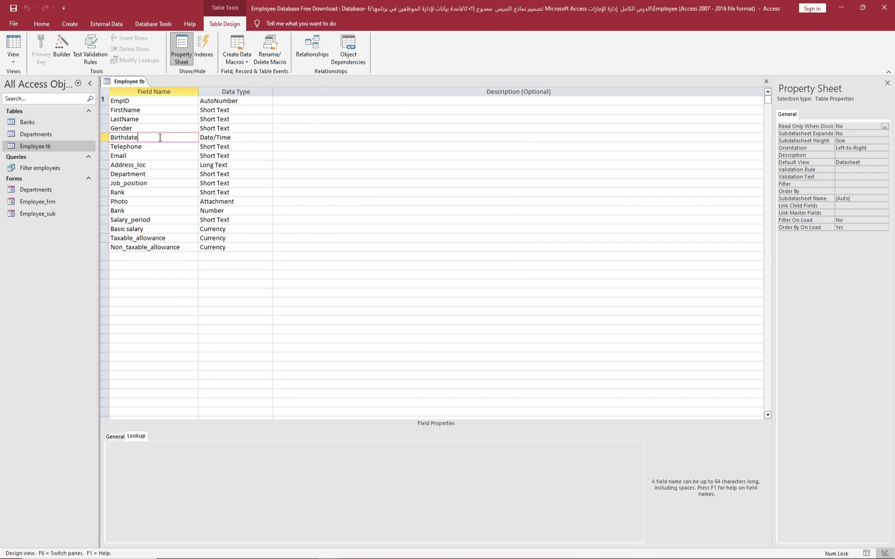
- Change Telephone's default value to "+002", then review the Email, Address_loc and Department fields
{"action": "left_click", "coordinate": [205, 138]}
{"action": "left_click", "coordinate": [115, 436]}
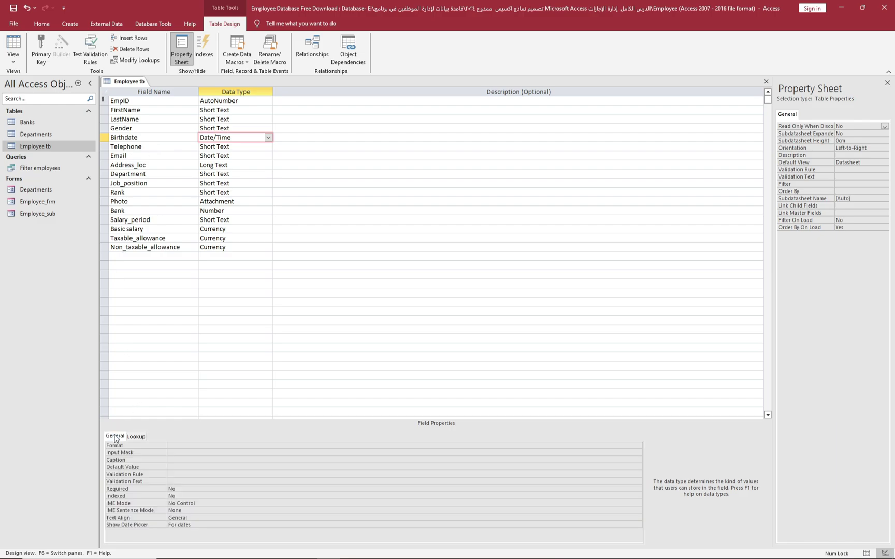
{"action": "left_click", "coordinate": [162, 147]}
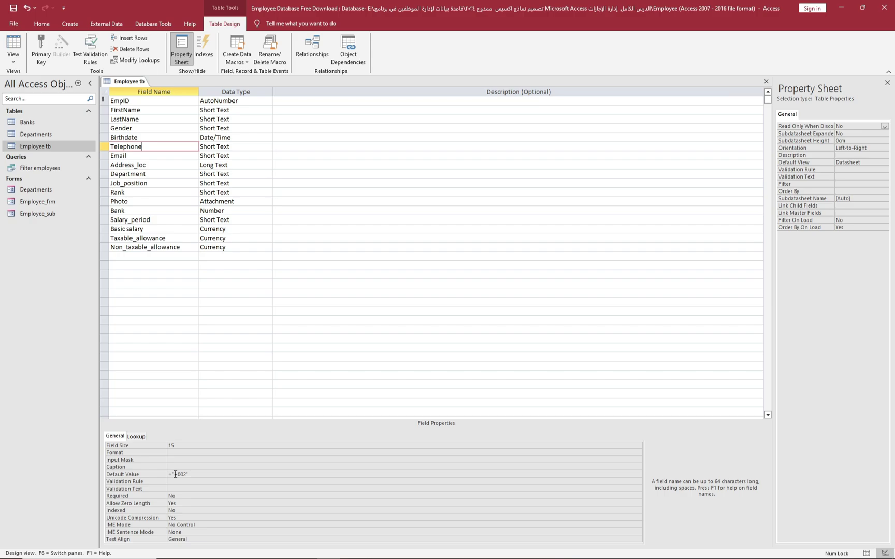
{"action": "left_click_drag", "start_coordinate": [174, 474], "coordinate": [179, 474]}
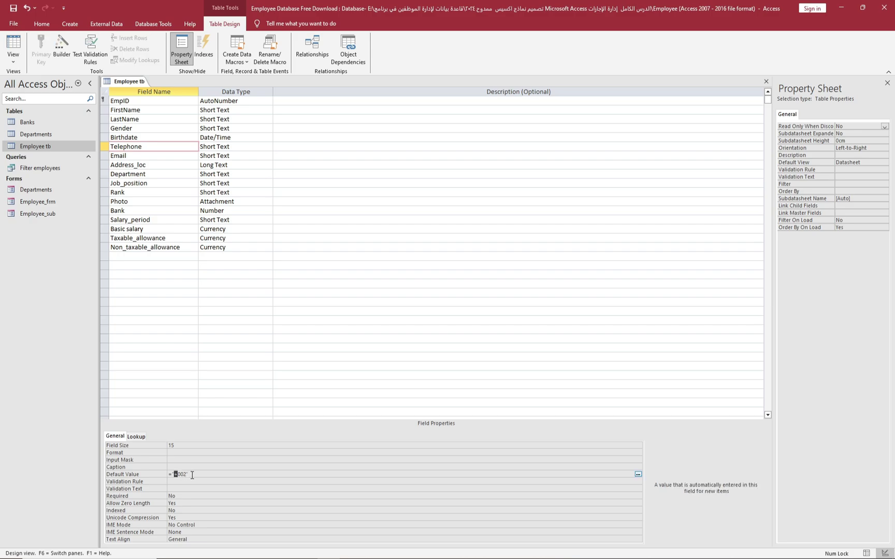
{"action": "type", "text": "+"}
{"action": "left_click", "coordinate": [183, 445]}
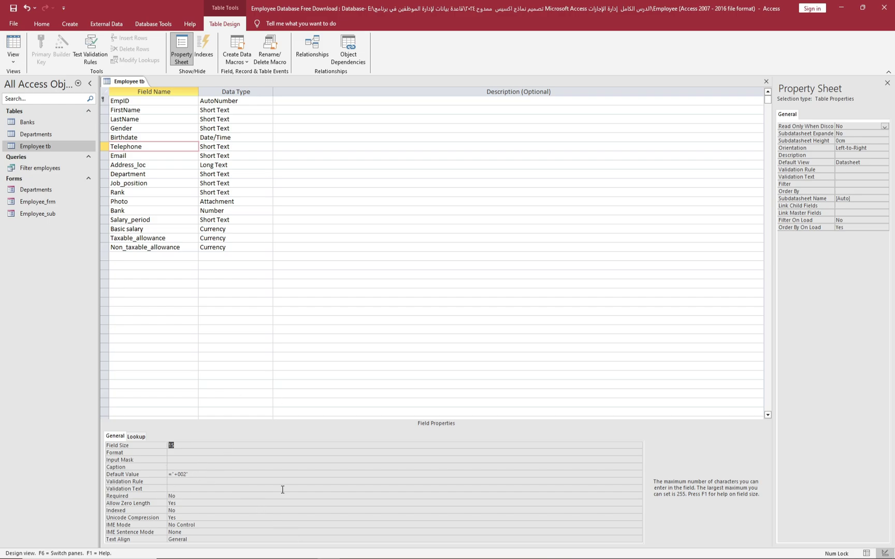
{"action": "left_click", "coordinate": [156, 156]}
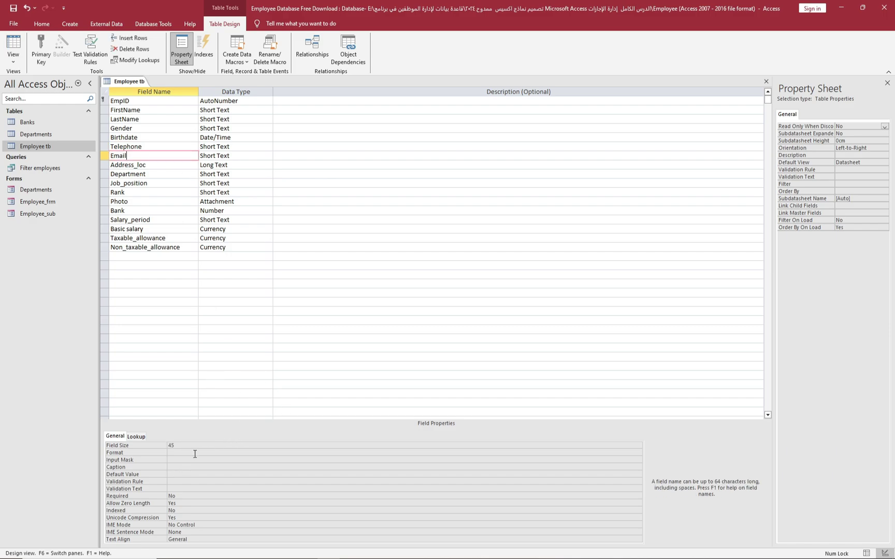
{"action": "left_click", "coordinate": [135, 165]}
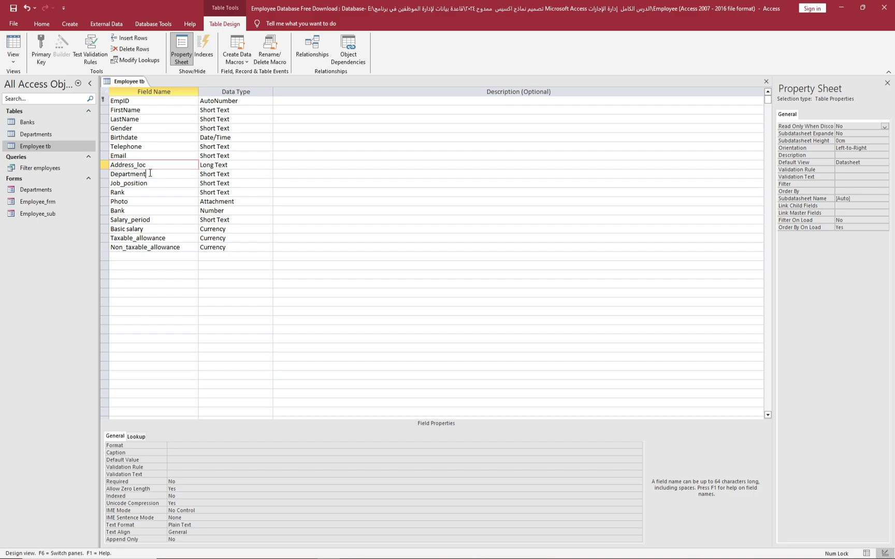
{"action": "left_click", "coordinate": [150, 174]}
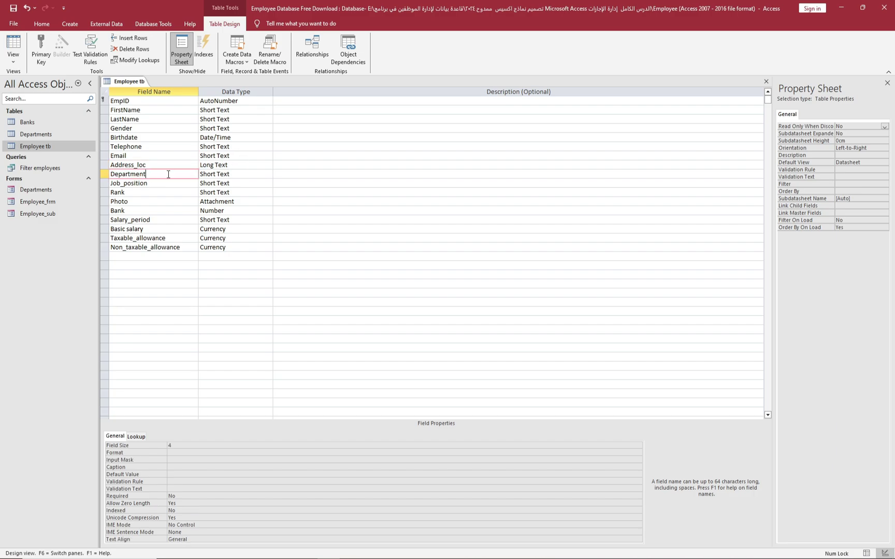
- Review the Department field's lookup source query and column count
{"action": "left_click", "coordinate": [217, 176]}
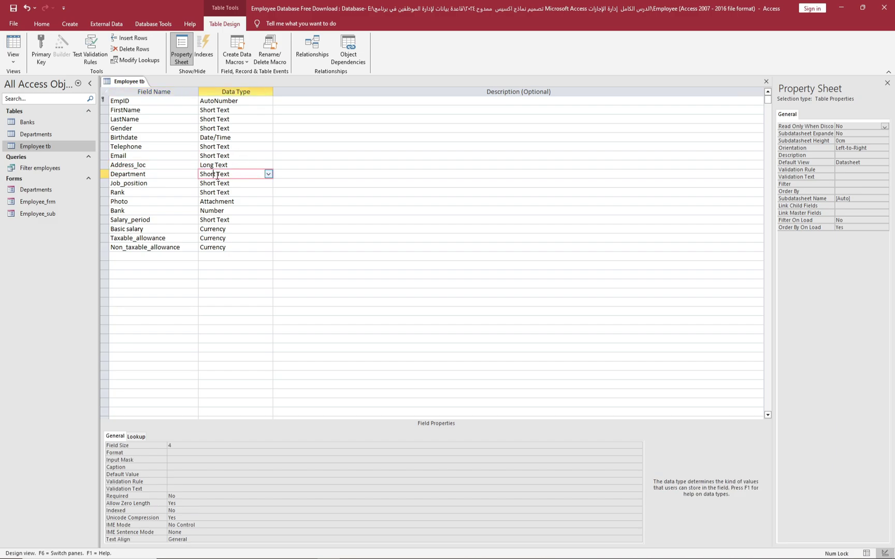
{"action": "left_click", "coordinate": [137, 437]}
{"action": "left_click", "coordinate": [254, 460]}
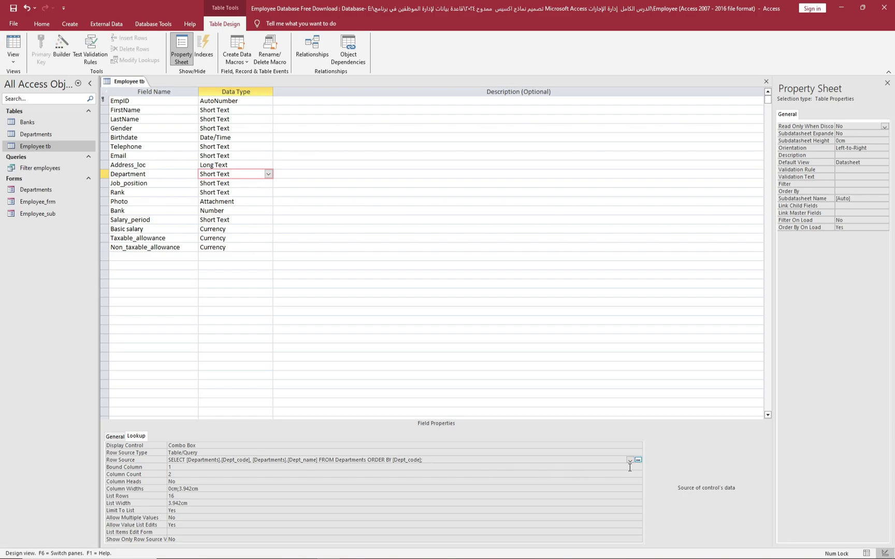
{"action": "left_click", "coordinate": [638, 460]}
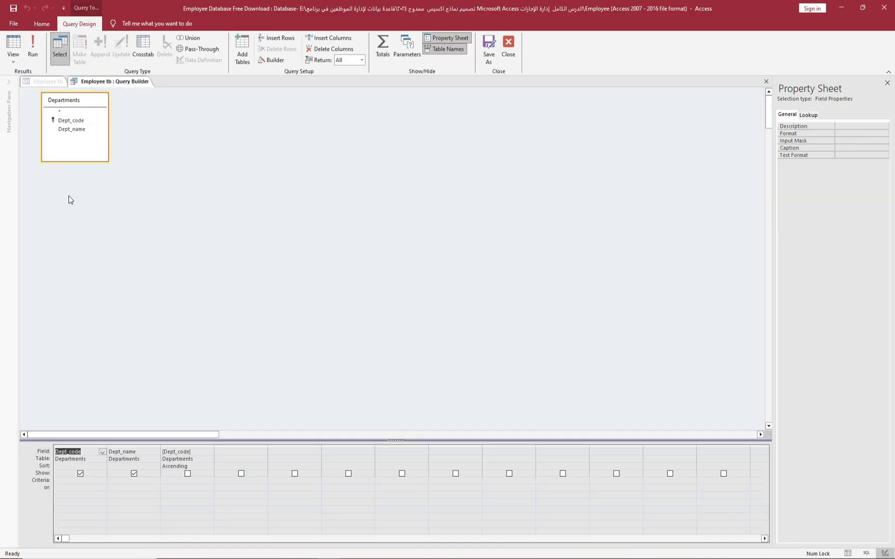
{"action": "left_click", "coordinate": [767, 84]}
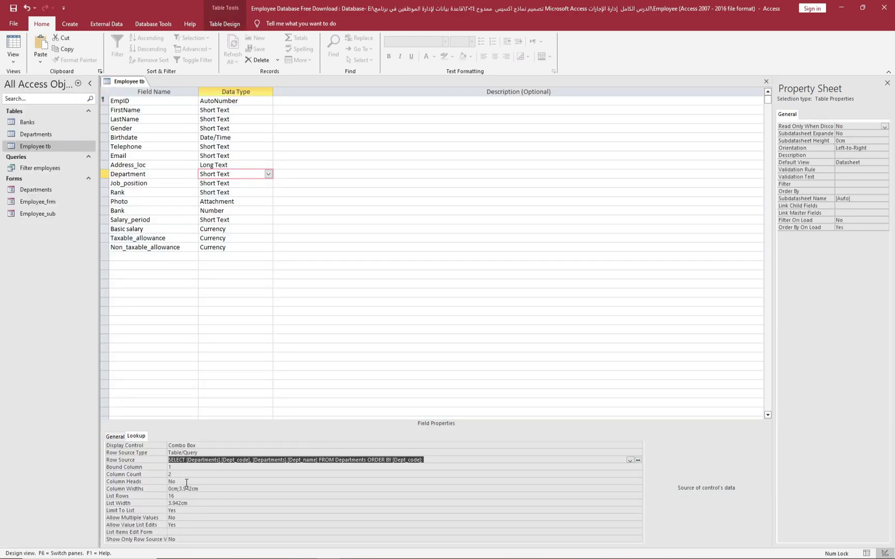
{"action": "left_click", "coordinate": [187, 473]}
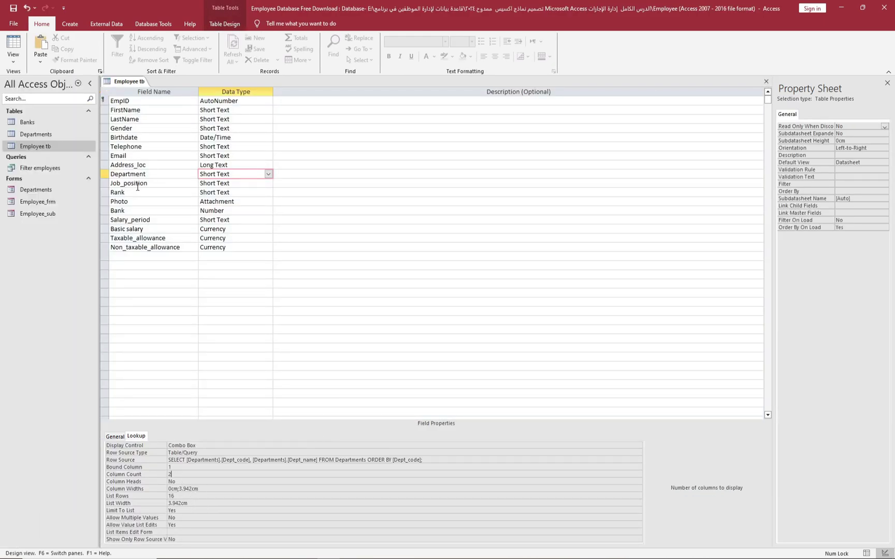
- Review the Job_position, Bank and salary field settings, then close the table design, saving it
{"action": "left_click", "coordinate": [202, 183]}
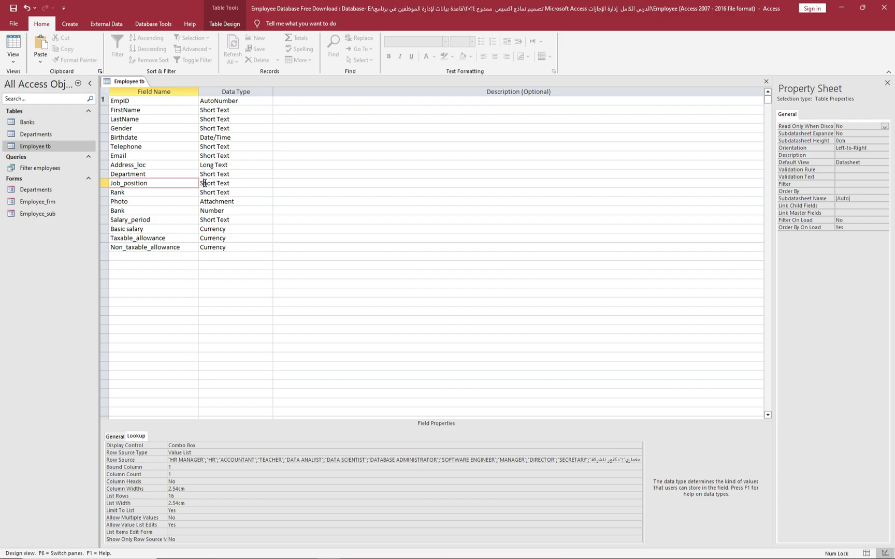
{"action": "left_click", "coordinate": [323, 460]}
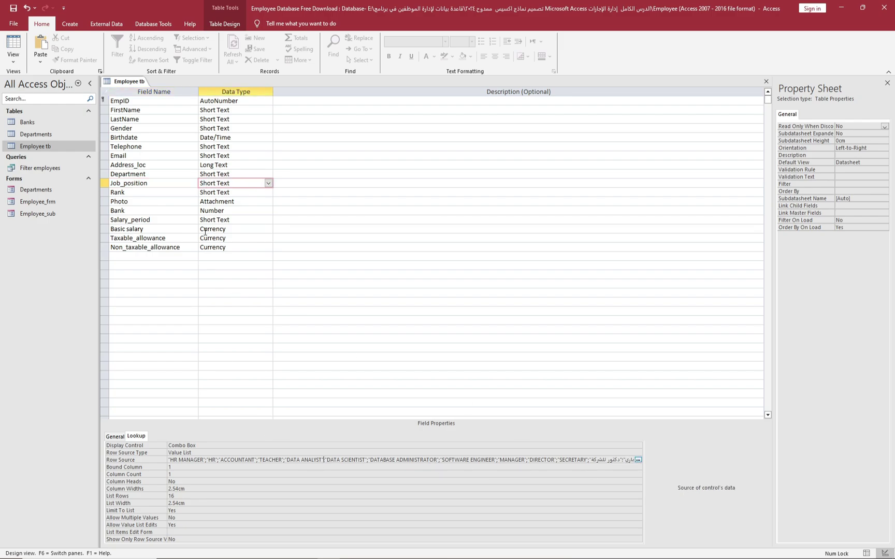
{"action": "left_click", "coordinate": [210, 192]}
{"action": "left_click", "coordinate": [216, 202]}
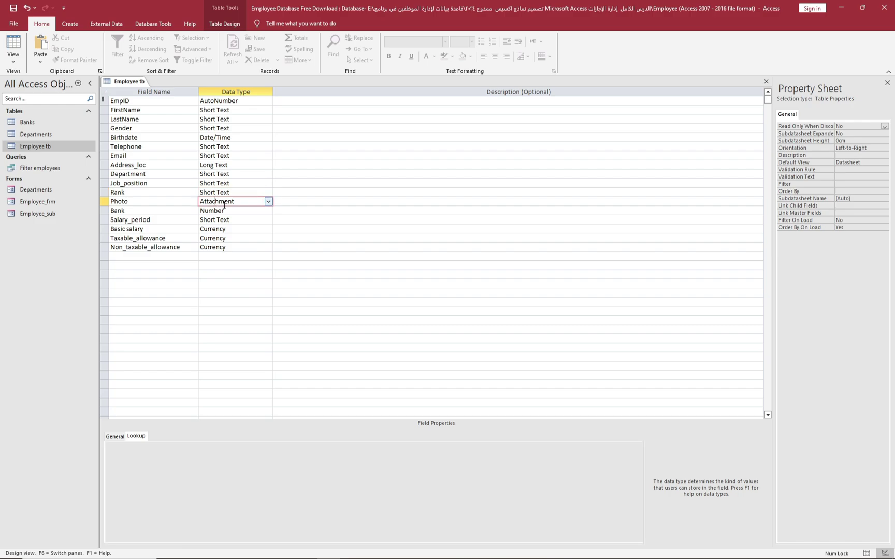
{"action": "left_click", "coordinate": [208, 213]}
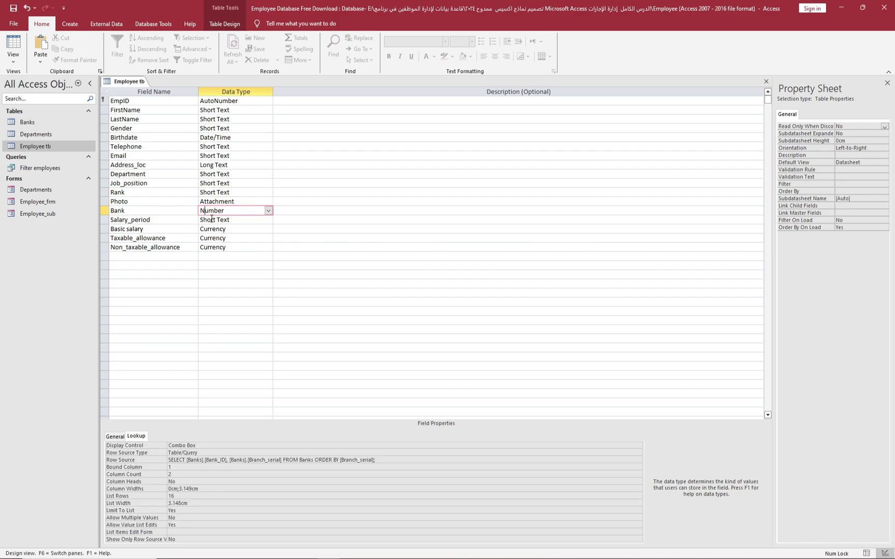
{"action": "left_click", "coordinate": [212, 220]}
{"action": "left_click", "coordinate": [211, 229]}
{"action": "left_click", "coordinate": [210, 238]}
{"action": "left_click", "coordinate": [212, 248]}
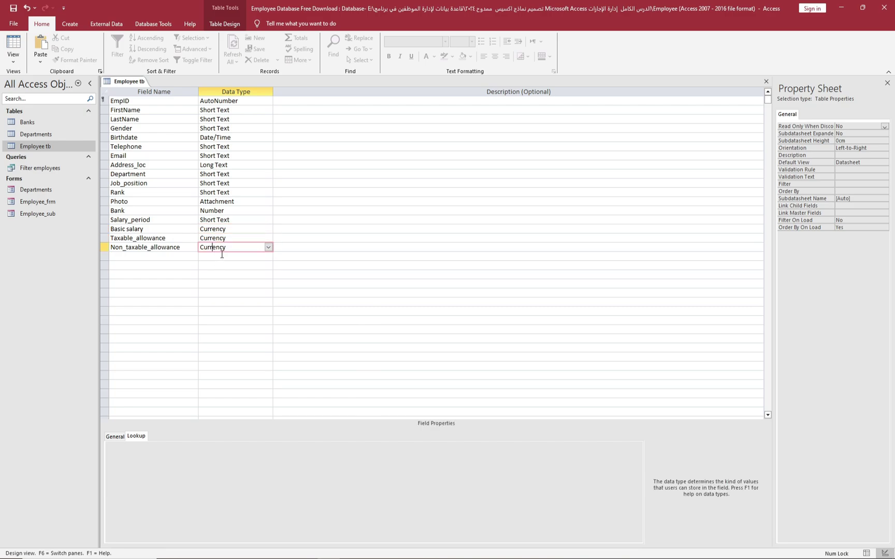
{"action": "left_click", "coordinate": [216, 230]}
{"action": "left_click", "coordinate": [216, 220]}
{"action": "left_click", "coordinate": [214, 238]}
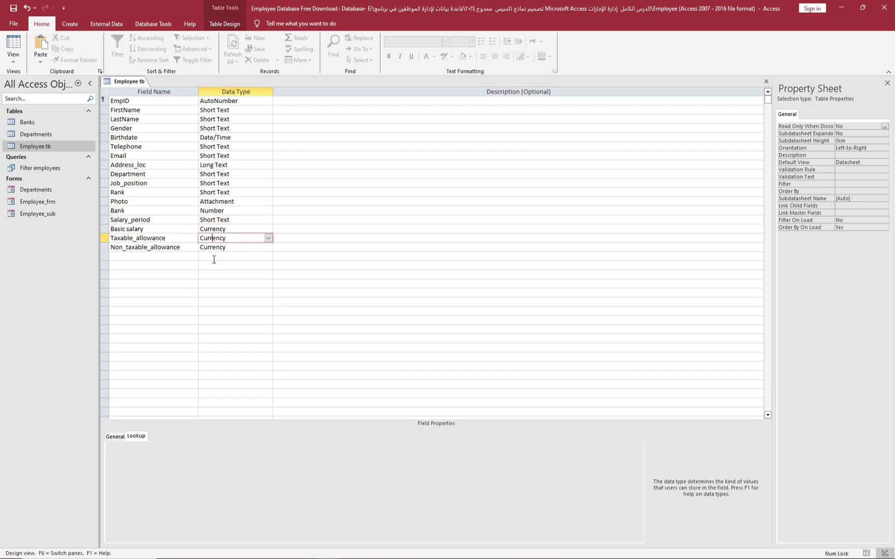
{"action": "left_click", "coordinate": [216, 230]}
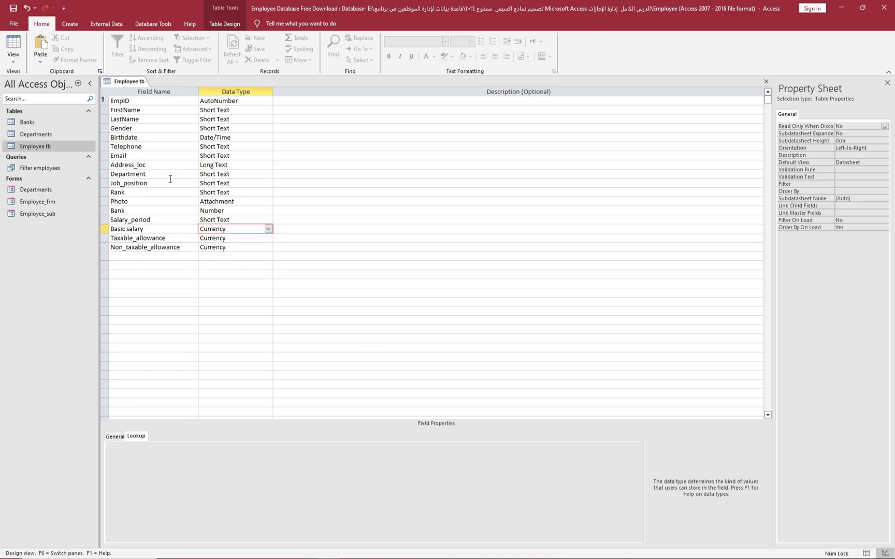
{"action": "left_click", "coordinate": [765, 82]}
- Save the table design, run Filter employees with a blank department code, then check its design
{"action": "left_click", "coordinate": [413, 311]}
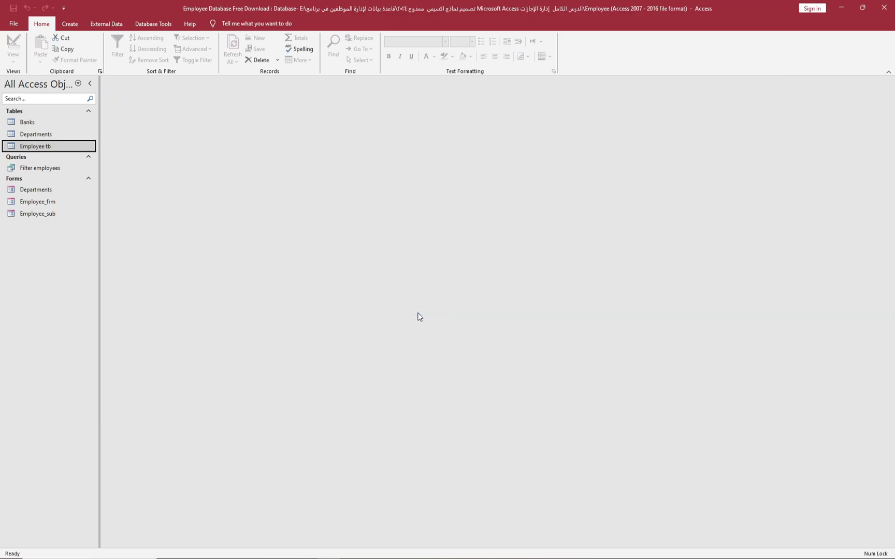
{"action": "double_click", "coordinate": [27, 167]}
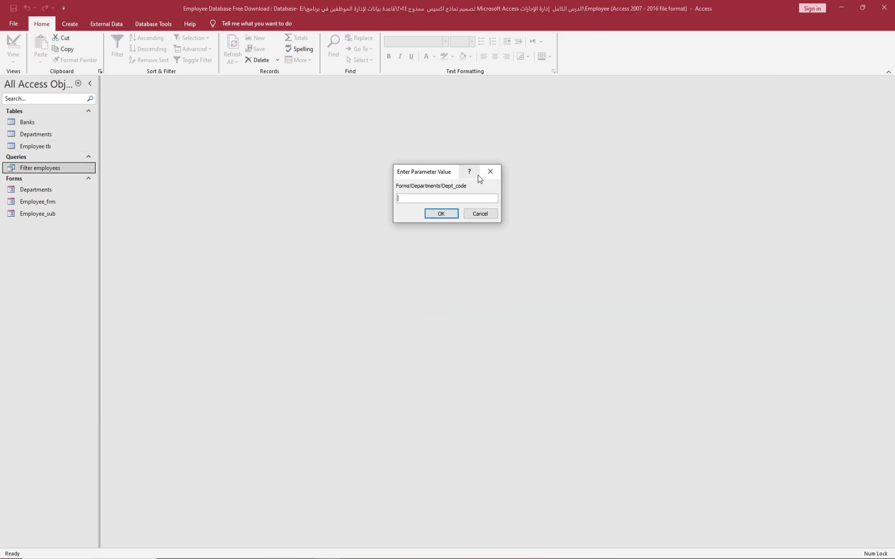
{"action": "left_click", "coordinate": [439, 215]}
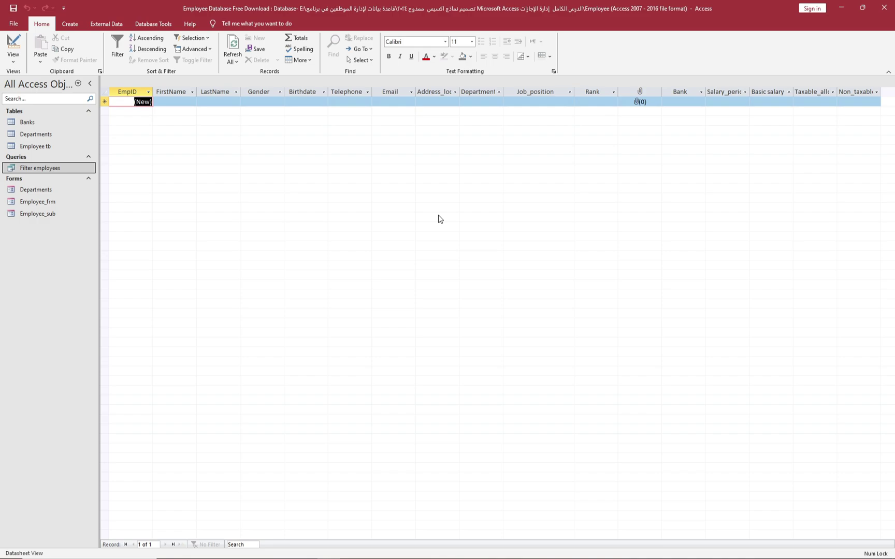
{"action": "left_click", "coordinate": [888, 82]}
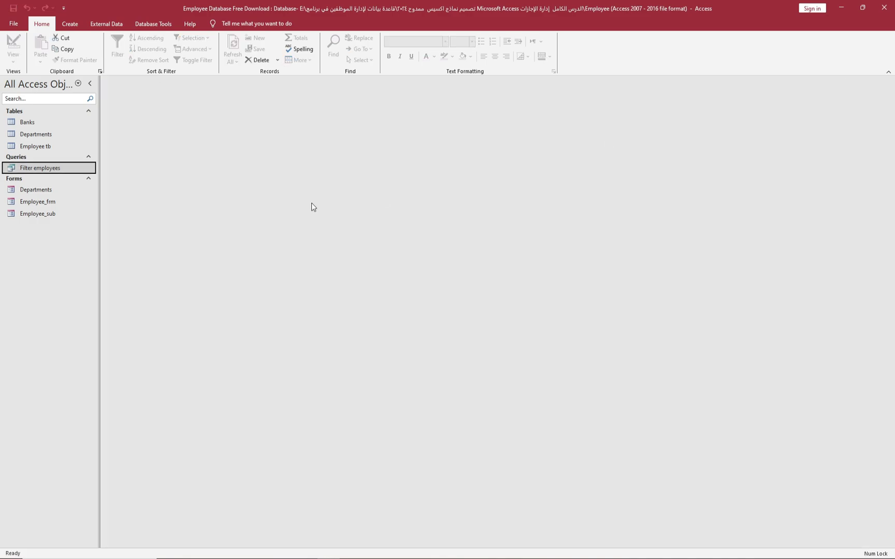
{"action": "right_click", "coordinate": [50, 170]}
{"action": "left_click", "coordinate": [67, 187]}
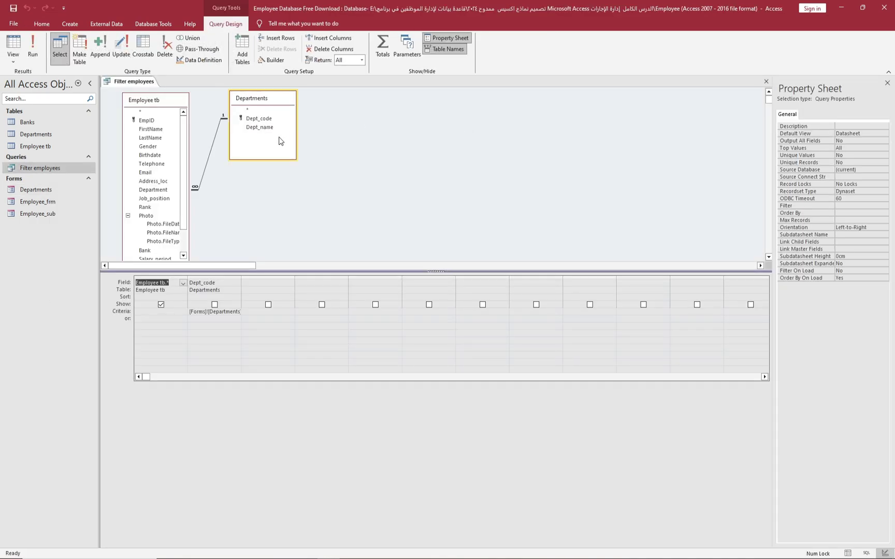
{"action": "left_click", "coordinate": [766, 82]}
- Lower Banks and Departments beside a taller Employee tb in Relationships, then close and answer the save prompt
{"action": "left_click", "coordinate": [151, 25]}
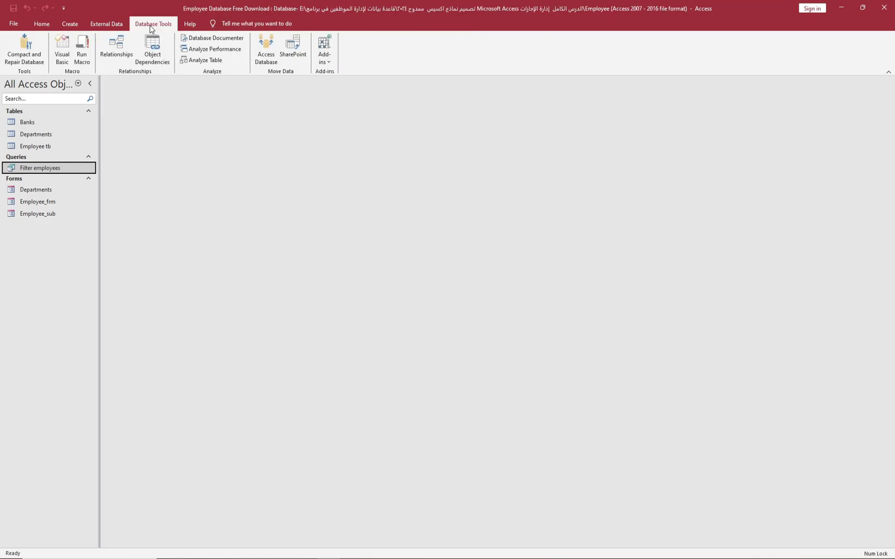
{"action": "left_click", "coordinate": [117, 47]}
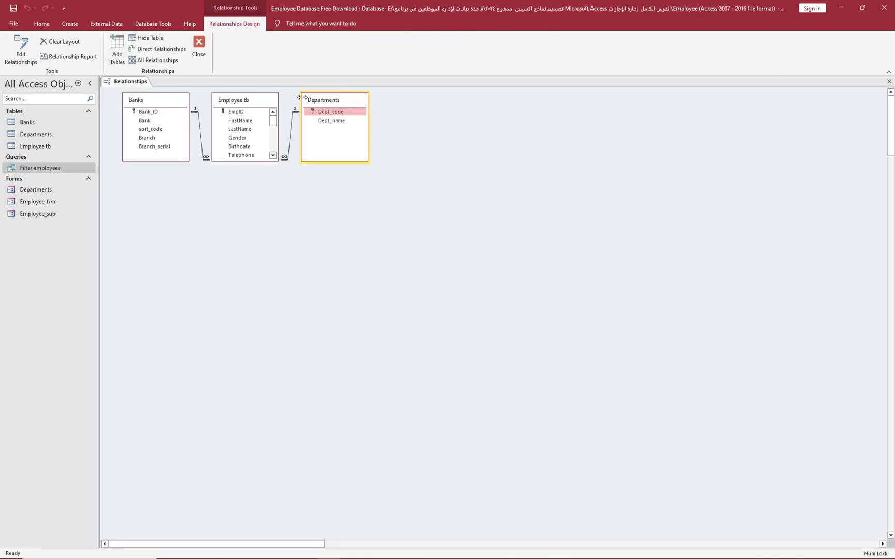
{"action": "left_click_drag", "start_coordinate": [158, 100], "coordinate": [164, 141]}
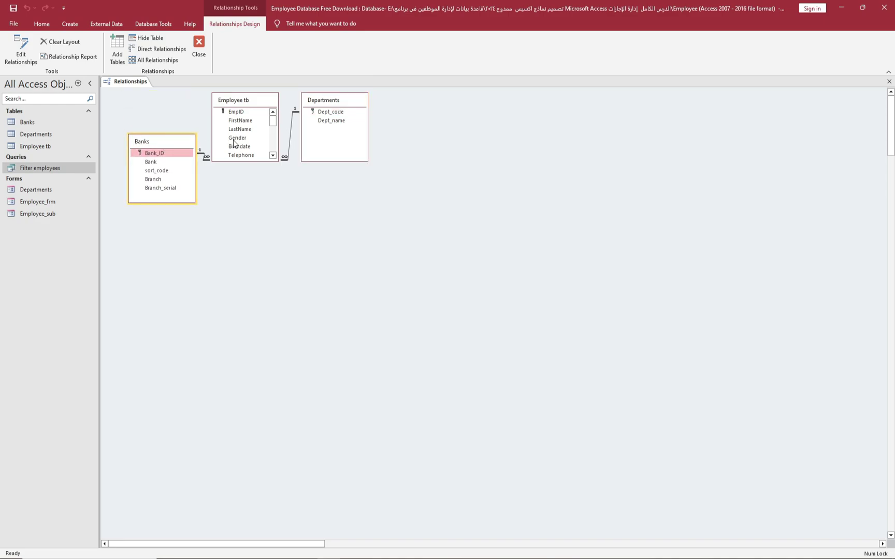
{"action": "left_click_drag", "start_coordinate": [352, 103], "coordinate": [371, 133]}
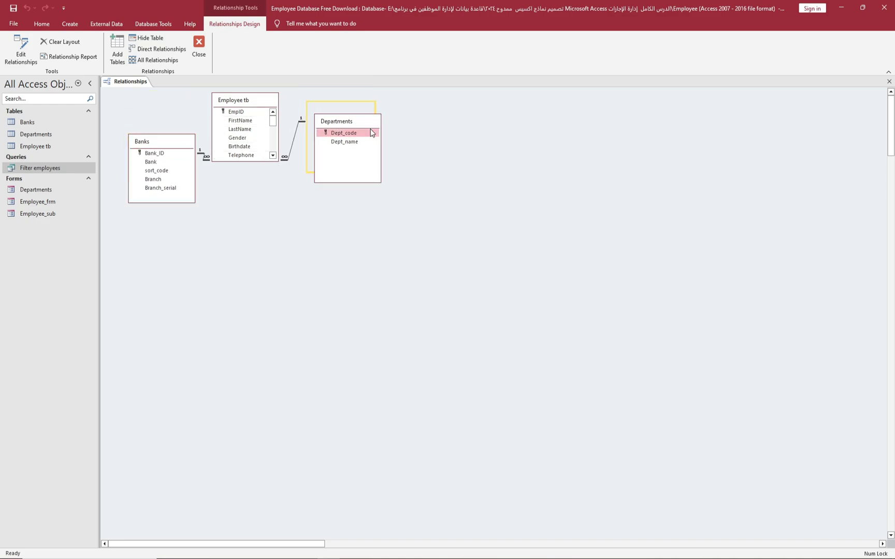
{"action": "left_click_drag", "start_coordinate": [275, 161], "coordinate": [274, 268]}
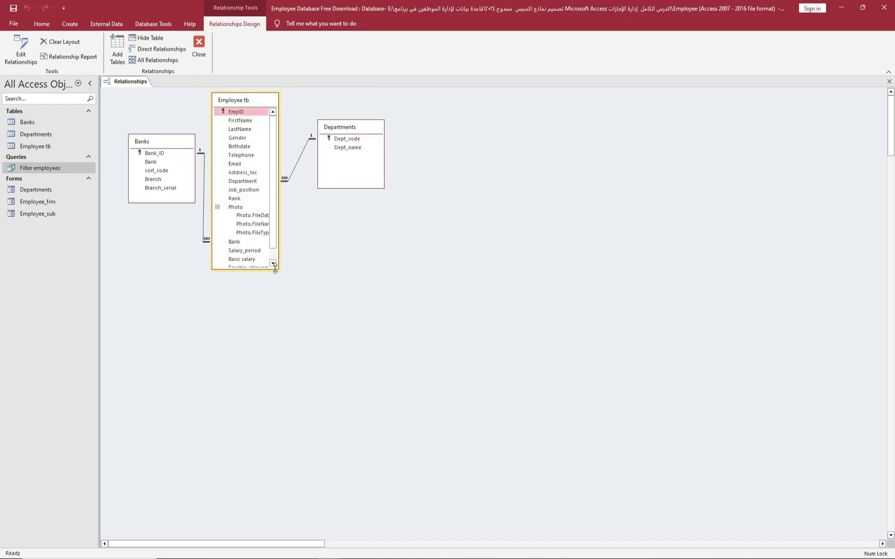
{"action": "left_click", "coordinate": [889, 81]}
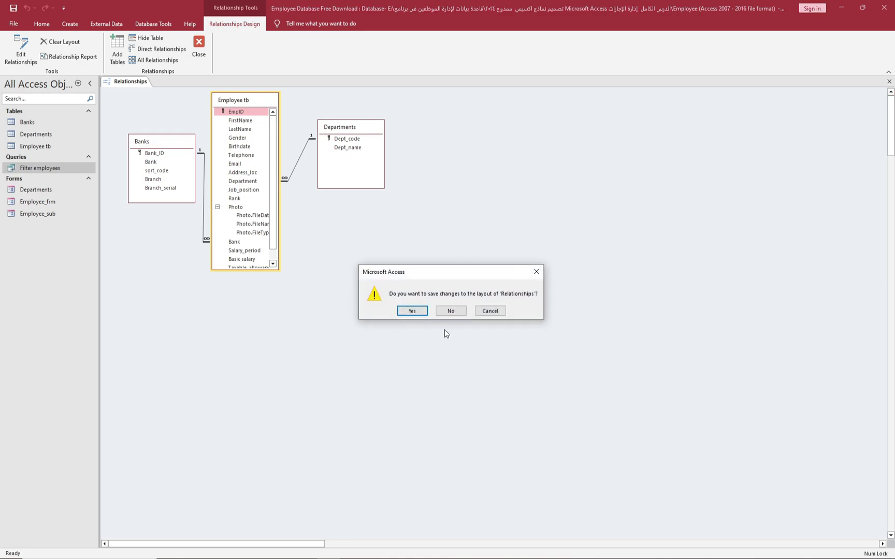
{"action": "left_click", "coordinate": [411, 311]}
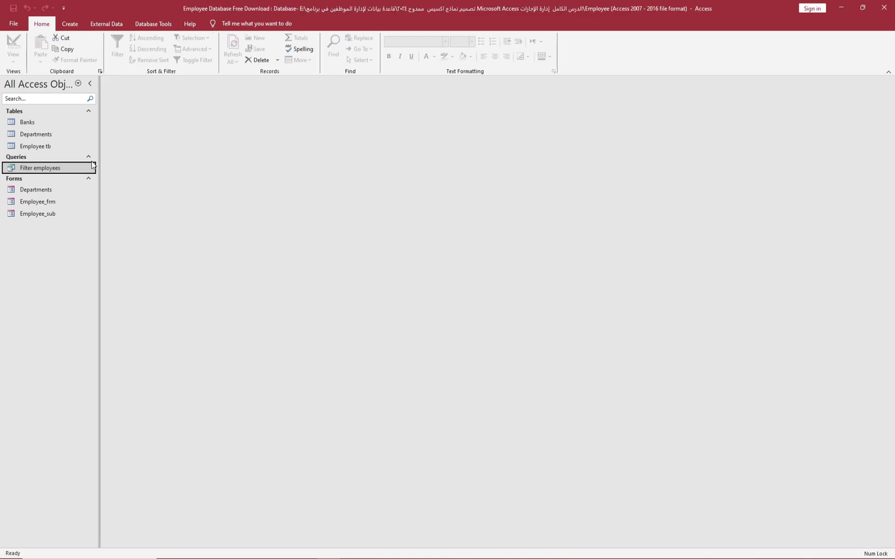
{"action": "left_click", "coordinate": [46, 193]}
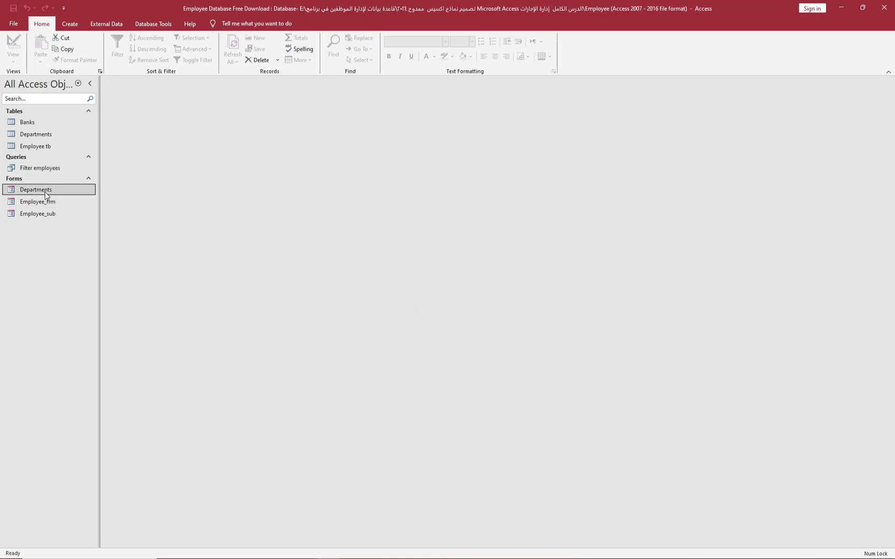
{"action": "double_click", "coordinate": [45, 194]}
{"action": "left_click", "coordinate": [545, 150]}
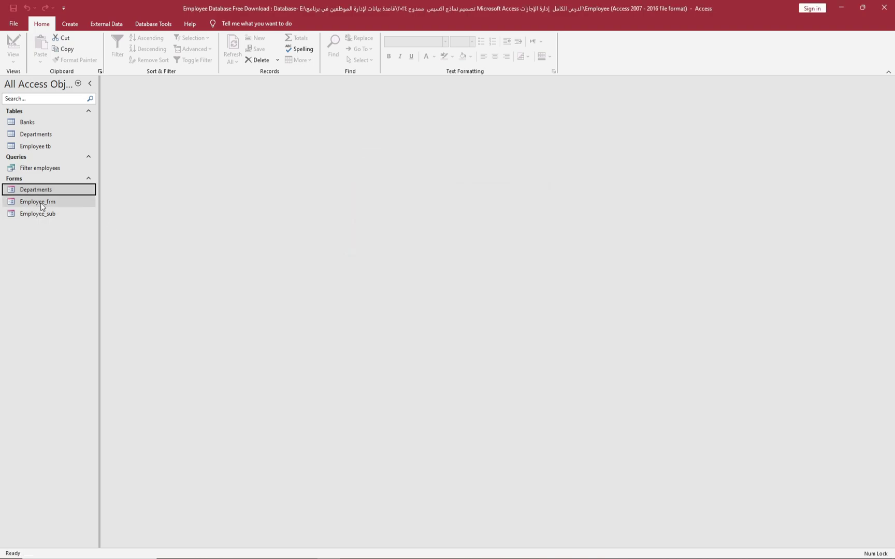
{"action": "double_click", "coordinate": [43, 203]}
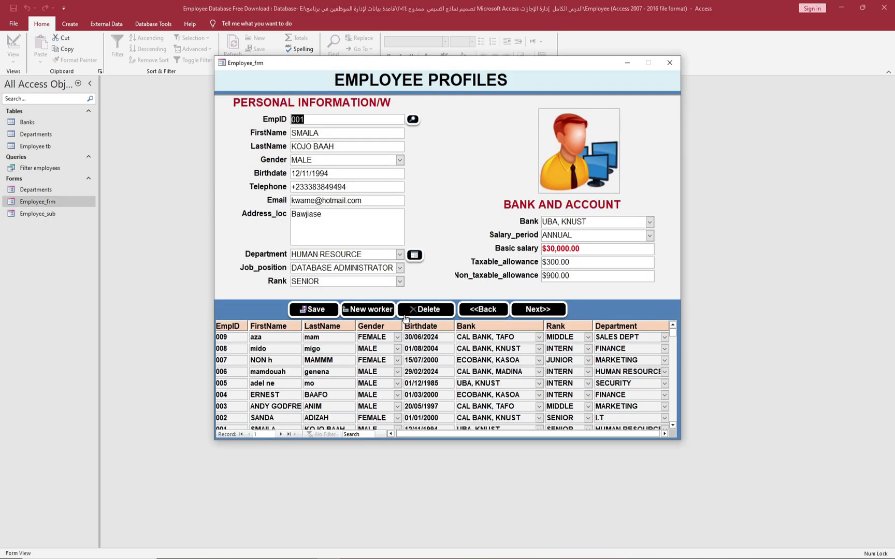
{"action": "left_click", "coordinate": [669, 63]}
{"action": "double_click", "coordinate": [46, 214]}
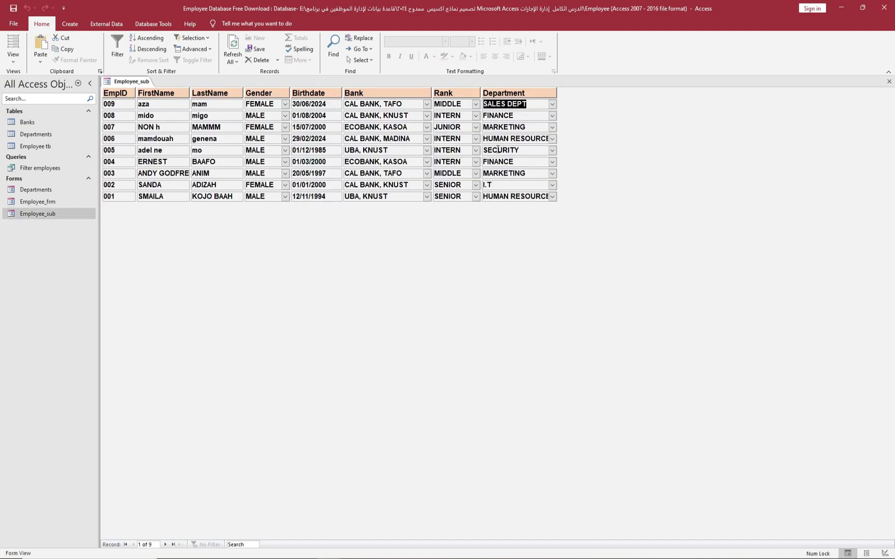
{"action": "left_click", "coordinate": [888, 81]}
{"action": "left_click", "coordinate": [888, 81]}
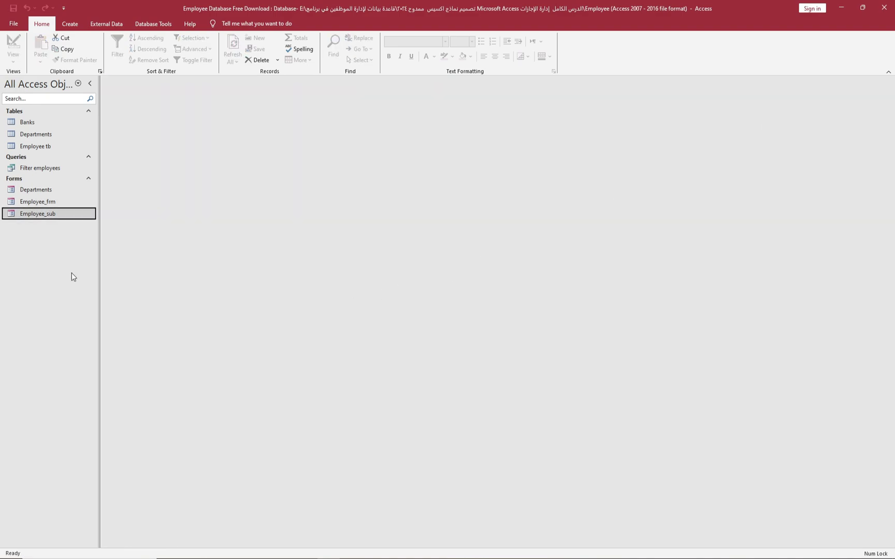
{"action": "right_click", "coordinate": [41, 201]}
{"action": "left_click", "coordinate": [59, 234]}
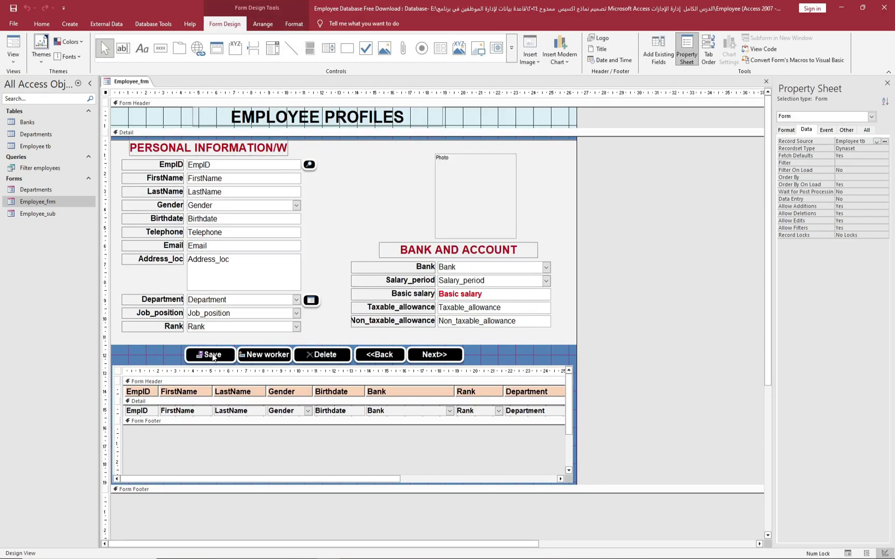
{"action": "left_click", "coordinate": [826, 129]}
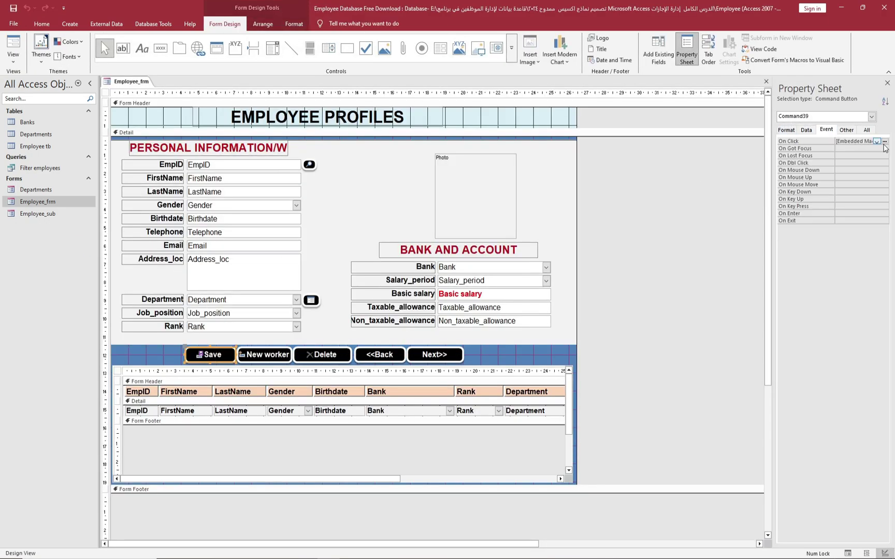
{"action": "left_click", "coordinate": [884, 142]}
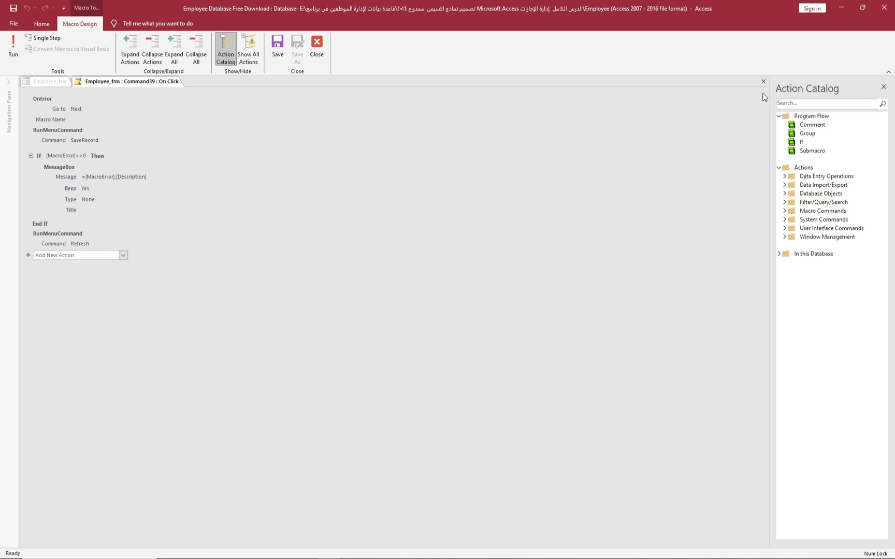
{"action": "left_click", "coordinate": [760, 99]}
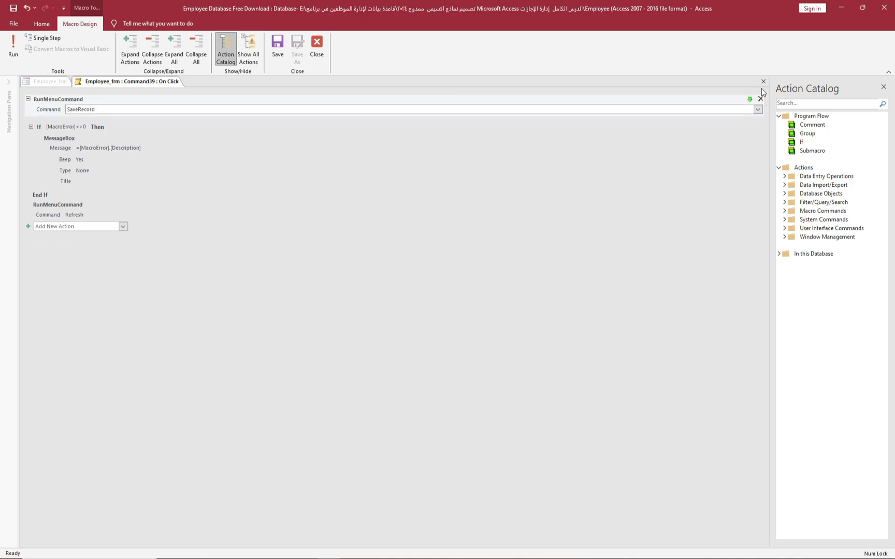
{"action": "left_click", "coordinate": [763, 81]}
{"action": "left_click", "coordinate": [464, 311]}
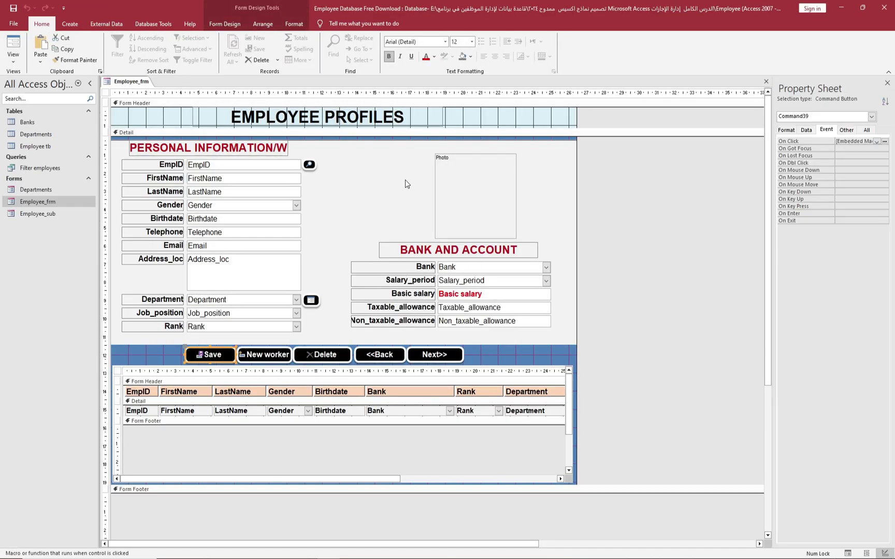
{"action": "left_click", "coordinate": [309, 164]}
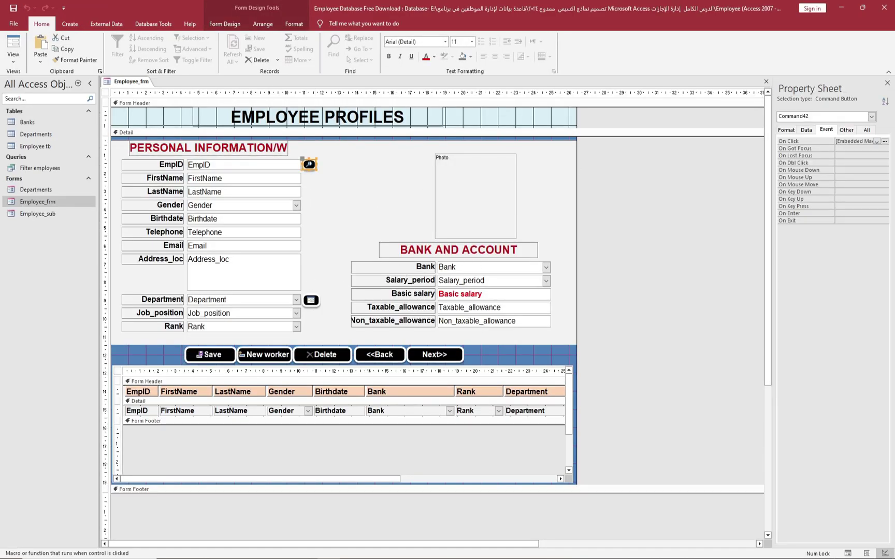
{"action": "left_click", "coordinate": [885, 141]}
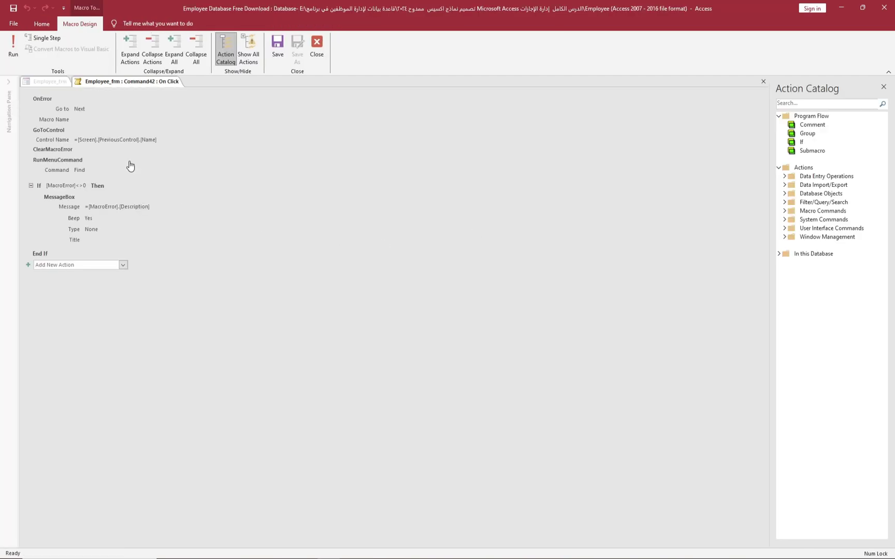
{"action": "left_click", "coordinate": [317, 49]}
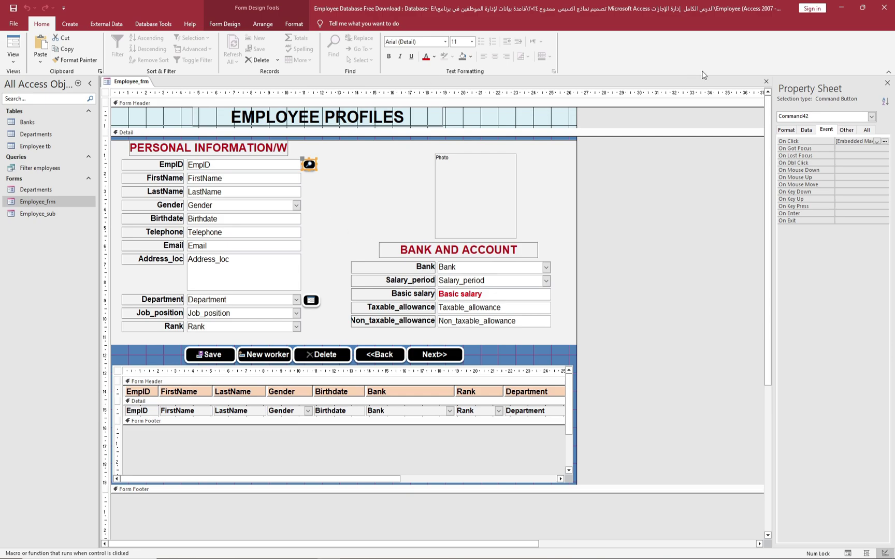
{"action": "left_click", "coordinate": [766, 82]}
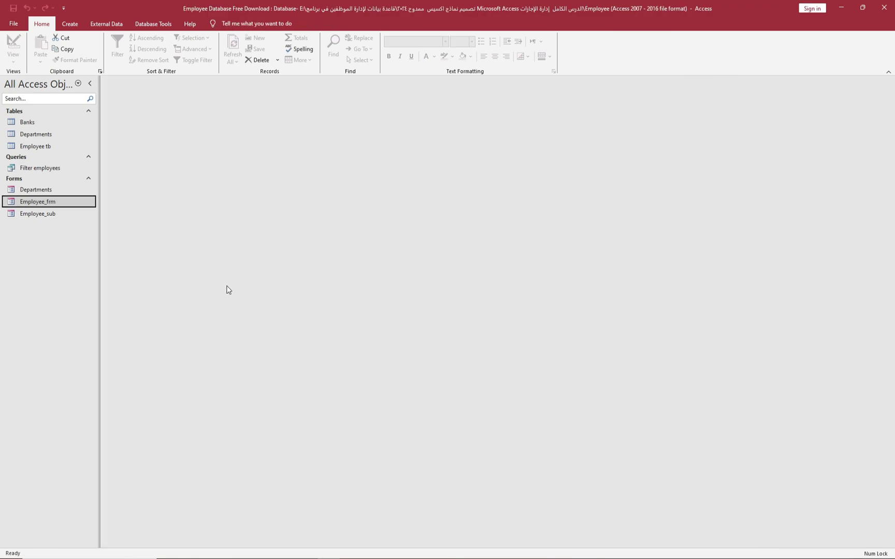
- Open Employee_frm, dismiss the first record error, and page forward through the employee records
{"action": "double_click", "coordinate": [63, 203]}
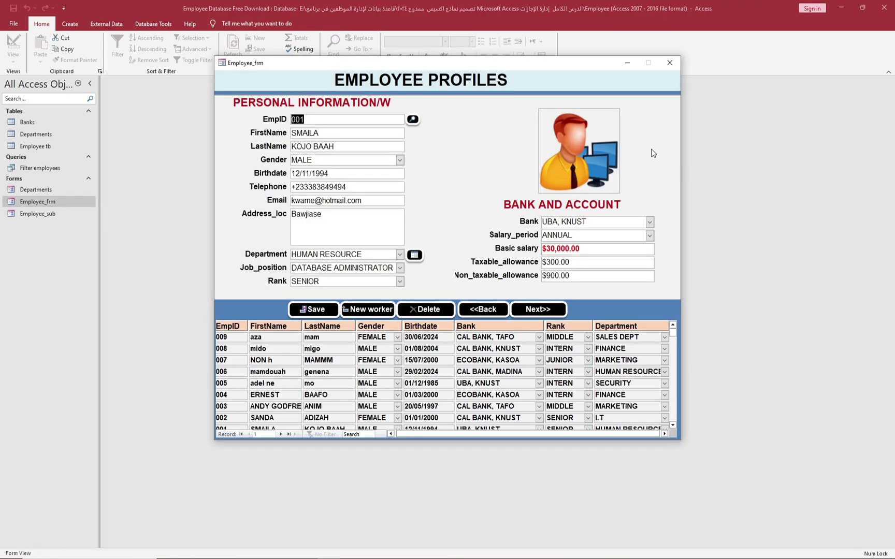
{"action": "left_click", "coordinate": [482, 309]}
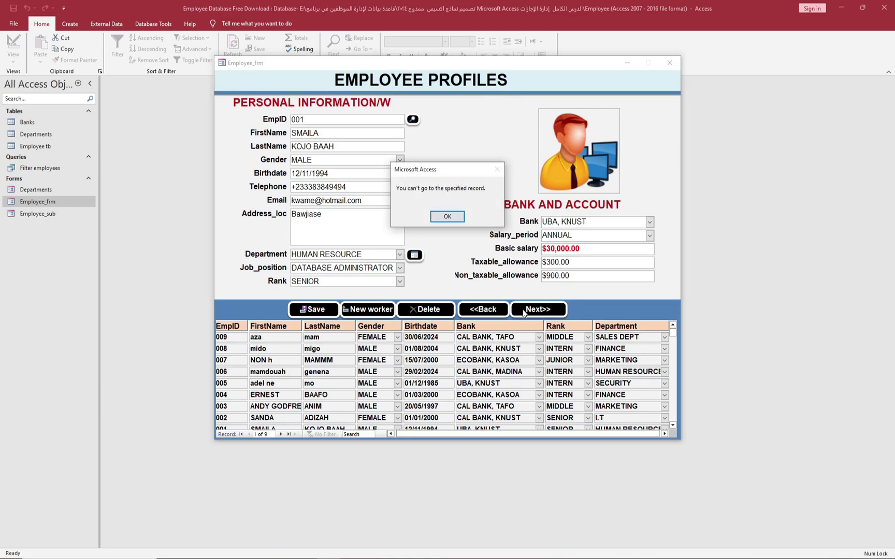
{"action": "left_click", "coordinate": [447, 217]}
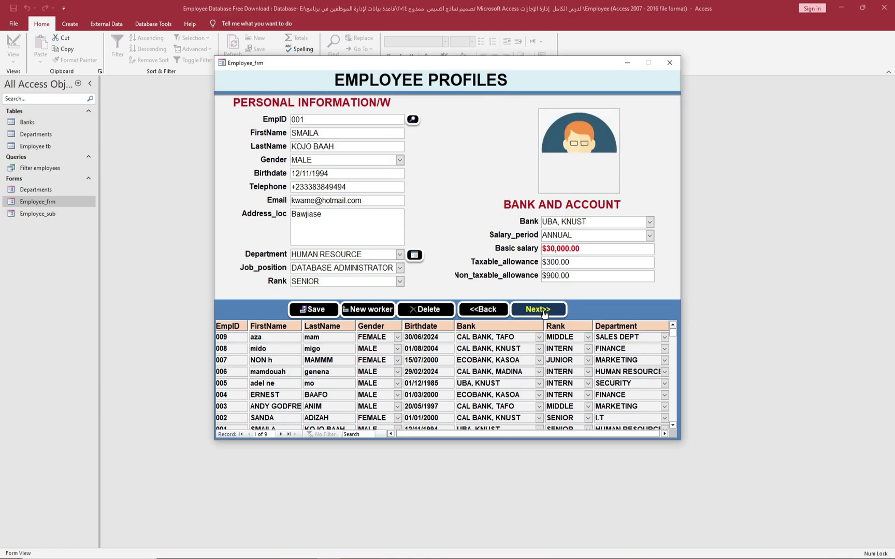
{"action": "left_click", "coordinate": [543, 312]}
{"action": "left_click", "coordinate": [543, 313]}
{"action": "left_click", "coordinate": [543, 312]}
{"action": "left_click", "coordinate": [543, 312]}
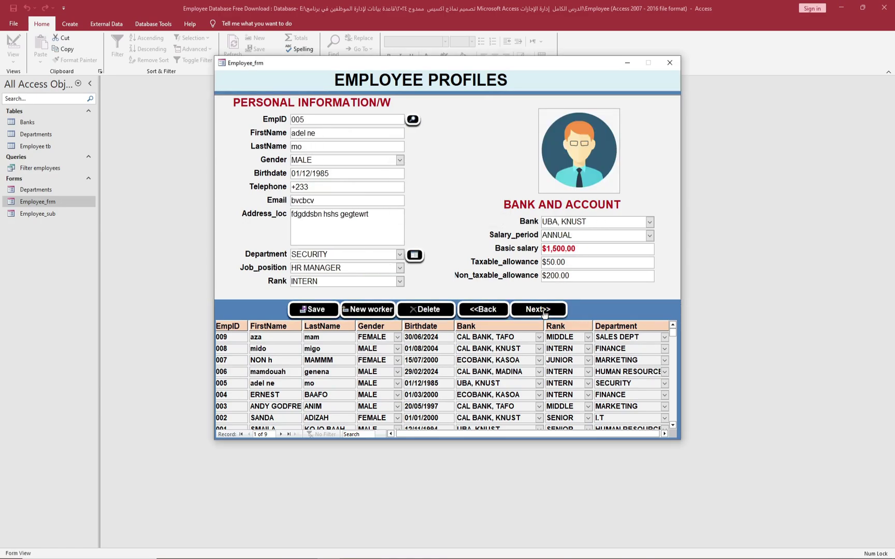
{"action": "left_click", "coordinate": [543, 312]}
{"action": "left_click", "coordinate": [543, 313]}
{"action": "left_click", "coordinate": [543, 313]}
{"action": "left_click", "coordinate": [543, 312]}
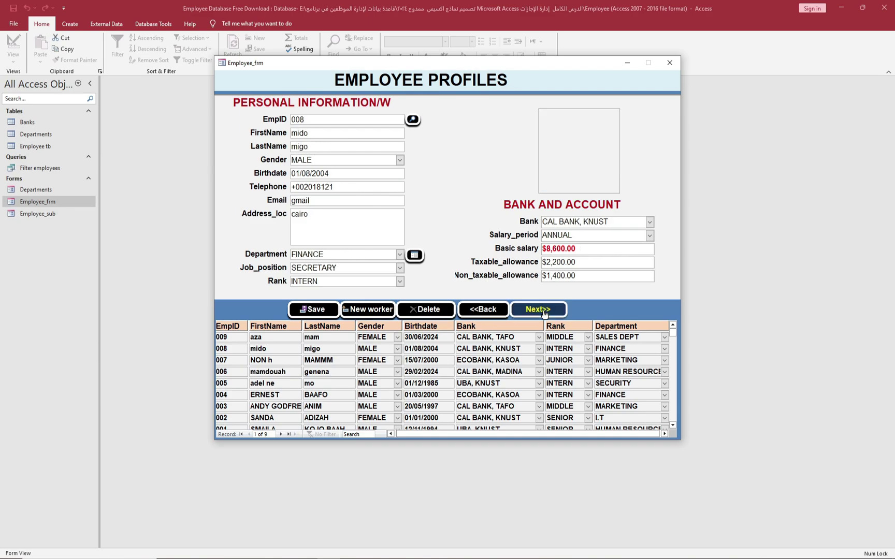
- Go past the last record, dismiss the error, and step back to employee 009
{"action": "left_click", "coordinate": [543, 312]}
{"action": "left_click", "coordinate": [543, 312]}
{"action": "left_click", "coordinate": [543, 312]}
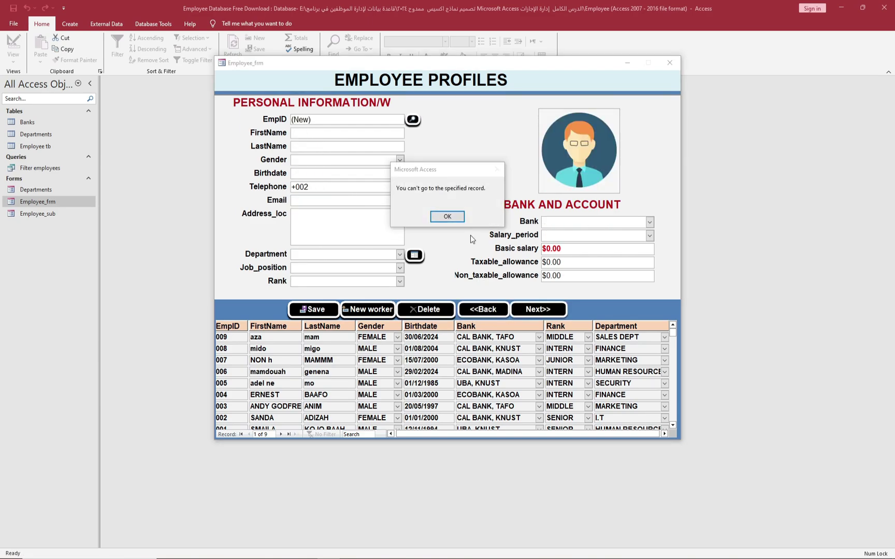
{"action": "left_click", "coordinate": [447, 216]}
{"action": "left_click", "coordinate": [481, 310]}
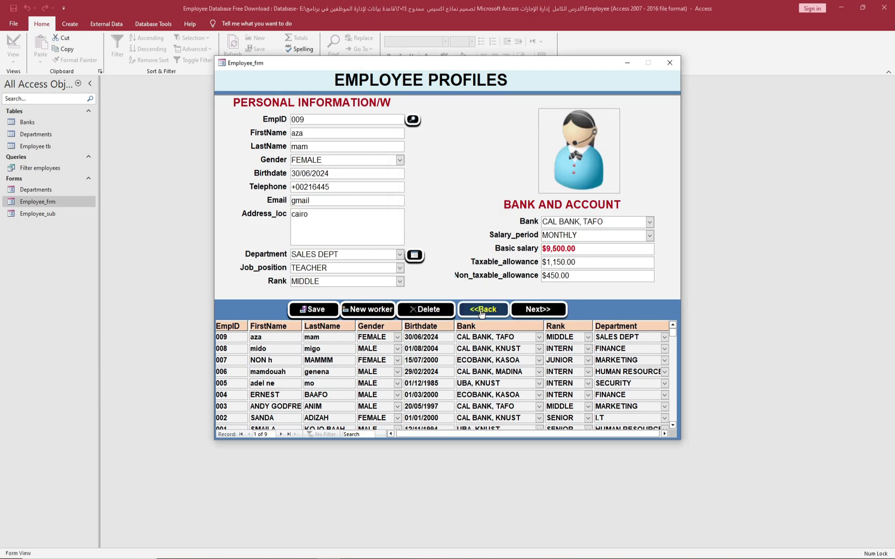
{"action": "left_click", "coordinate": [481, 312]}
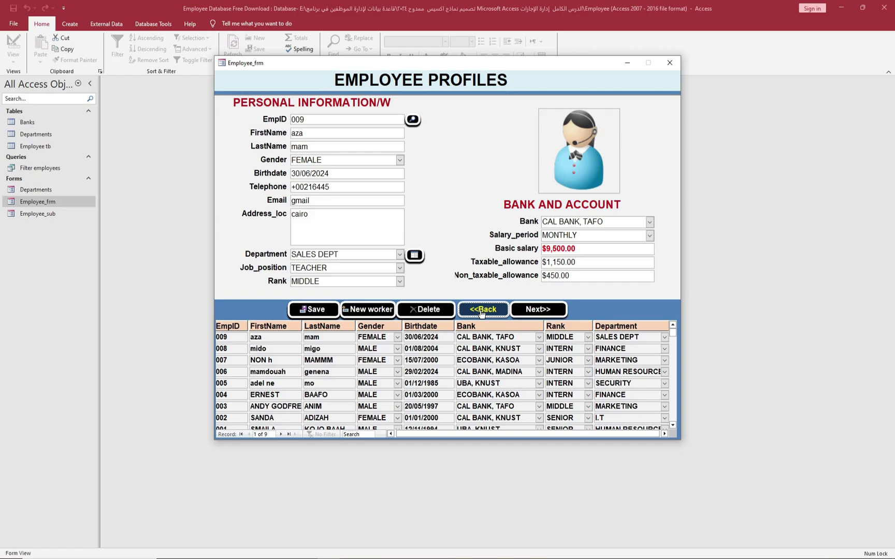